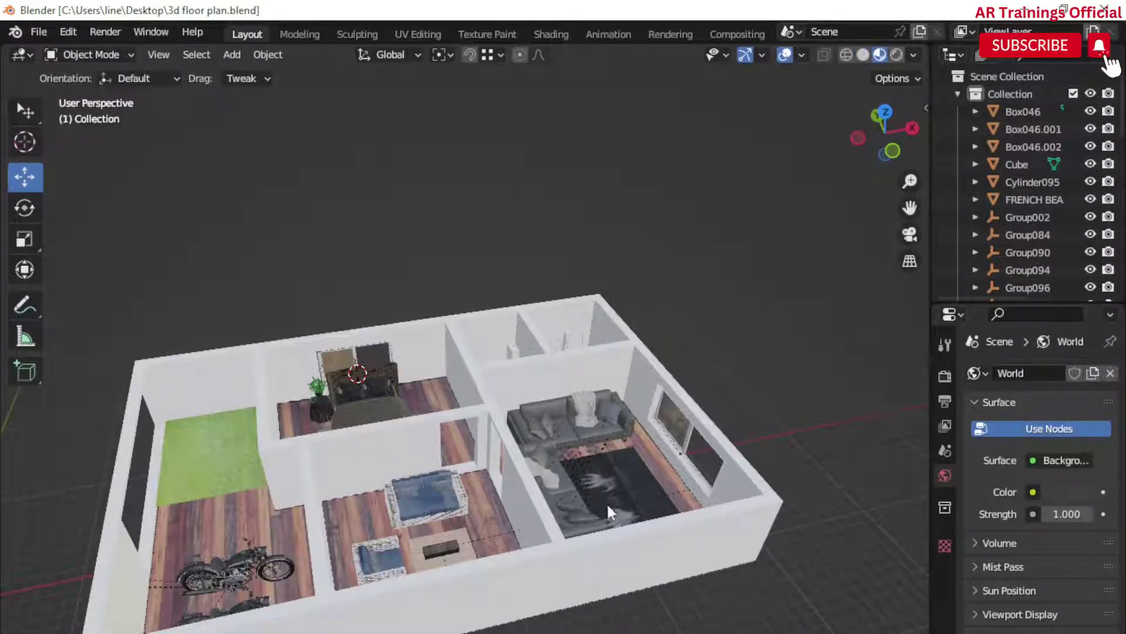
- Examine the finished furnished 3D floor plan and its reference image, viewing the model from several sides and in material preview shading
middle_click_drag(607, 503, 677, 498)
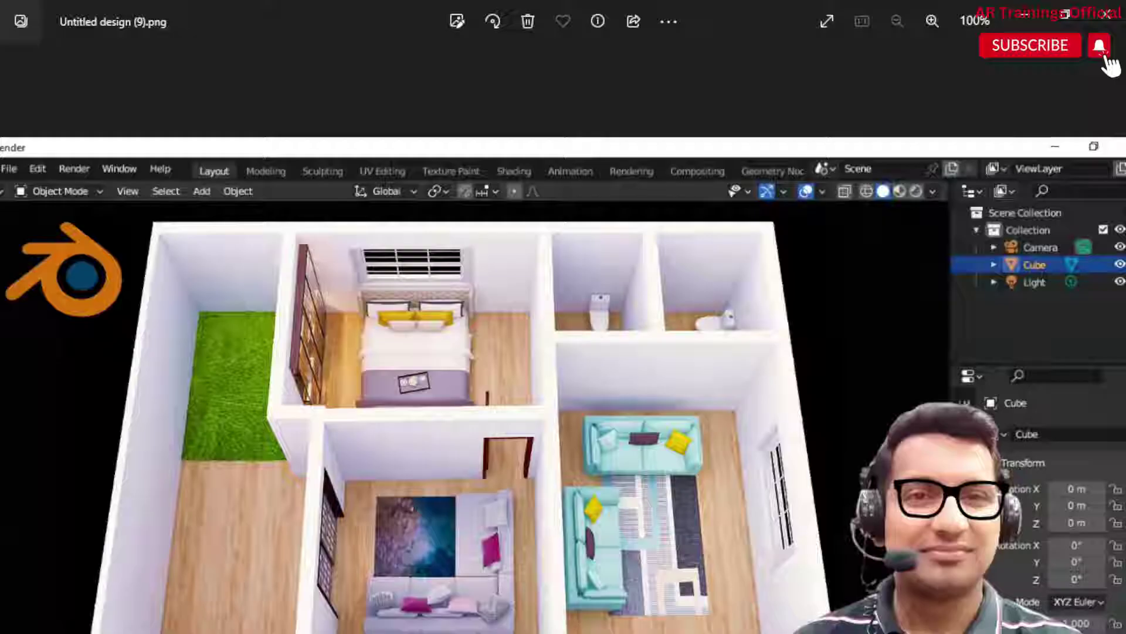
scroll(564, 381, "up", 2)
scroll(563, 382, "down", 2)
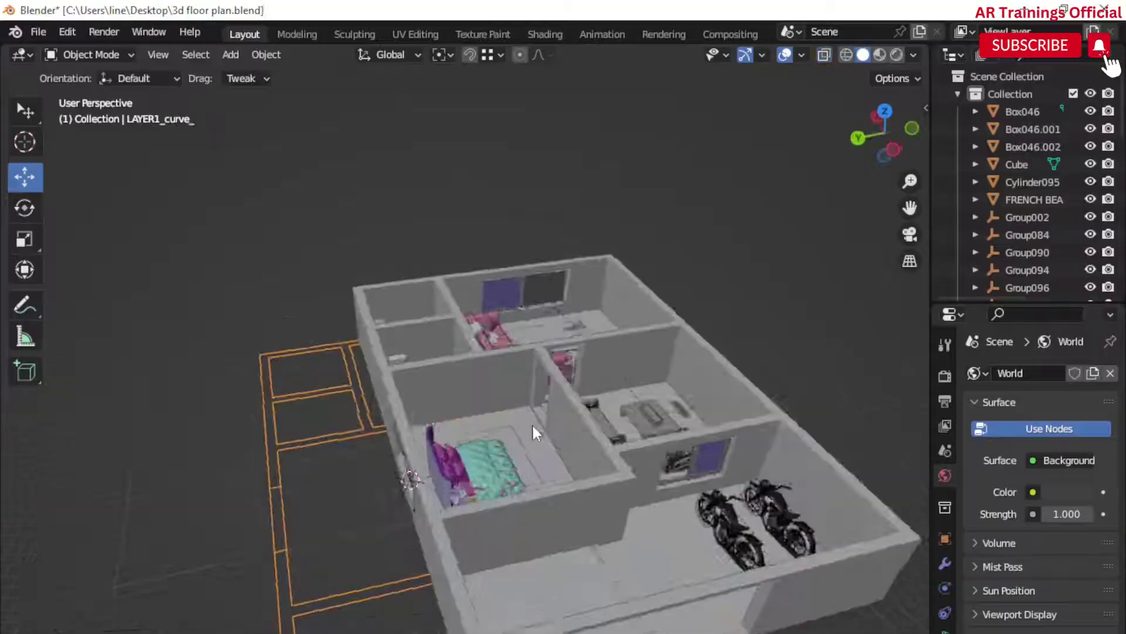
mouse_move(536, 426)
middle_mouse_down()
mouse_move(534, 400)
mouse_move(612, 521)
mouse_move(673, 516)
mouse_move(646, 523)
middle_mouse_up()
scroll(695, 311, "up", 3)
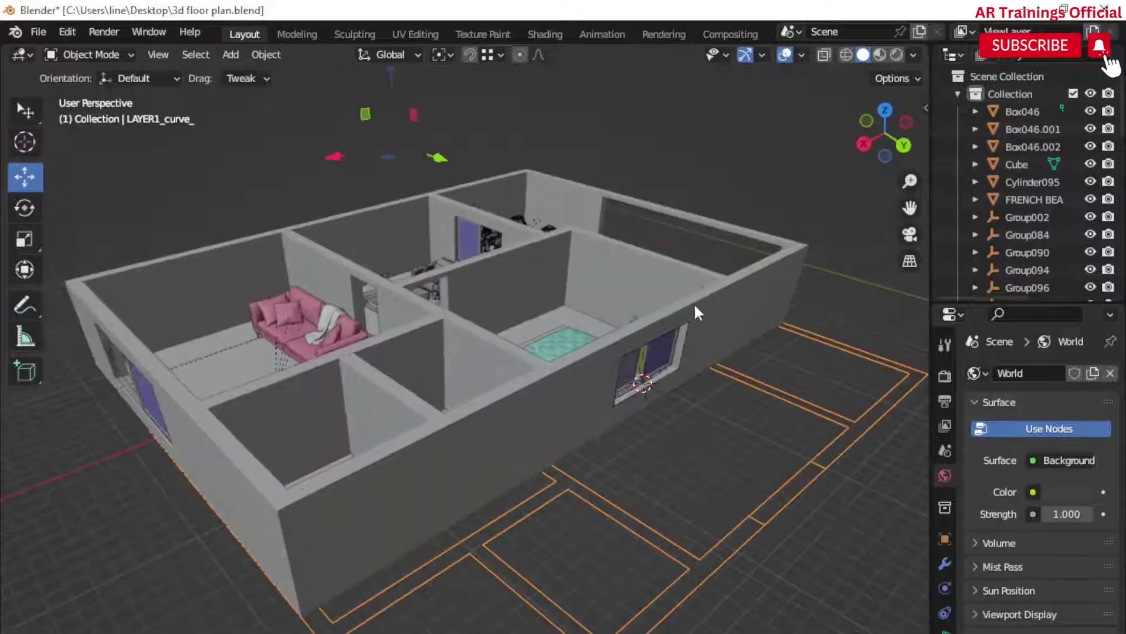
left_click(881, 54)
mouse_move(839, 138)
middle_mouse_down()
mouse_move(621, 491)
mouse_move(516, 451)
mouse_move(510, 418)
middle_mouse_up()
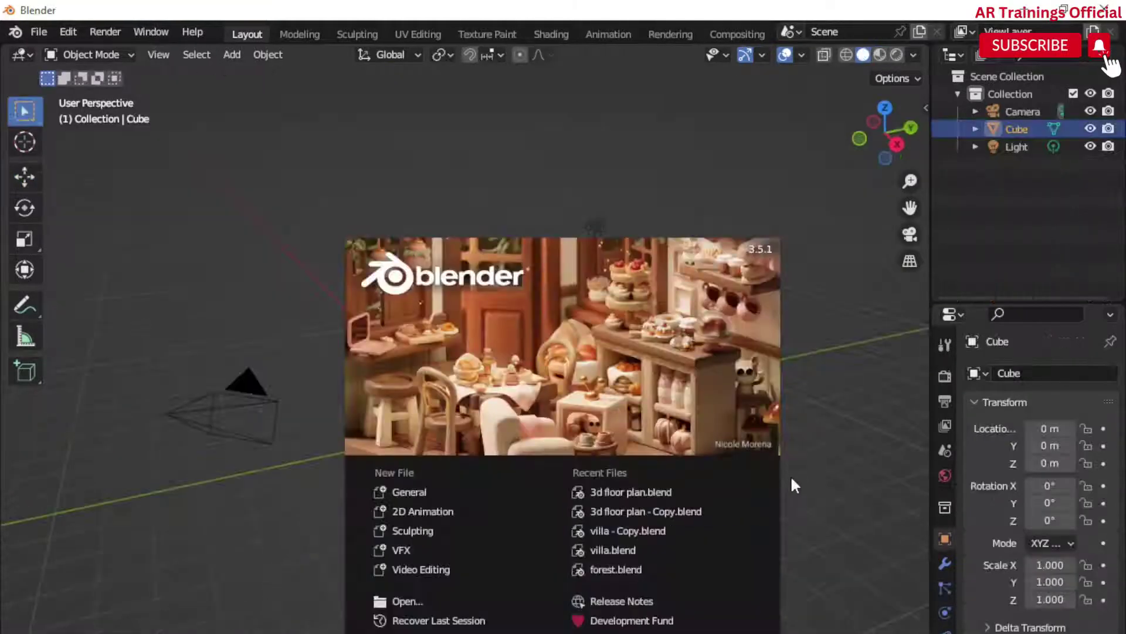
left_click(808, 404)
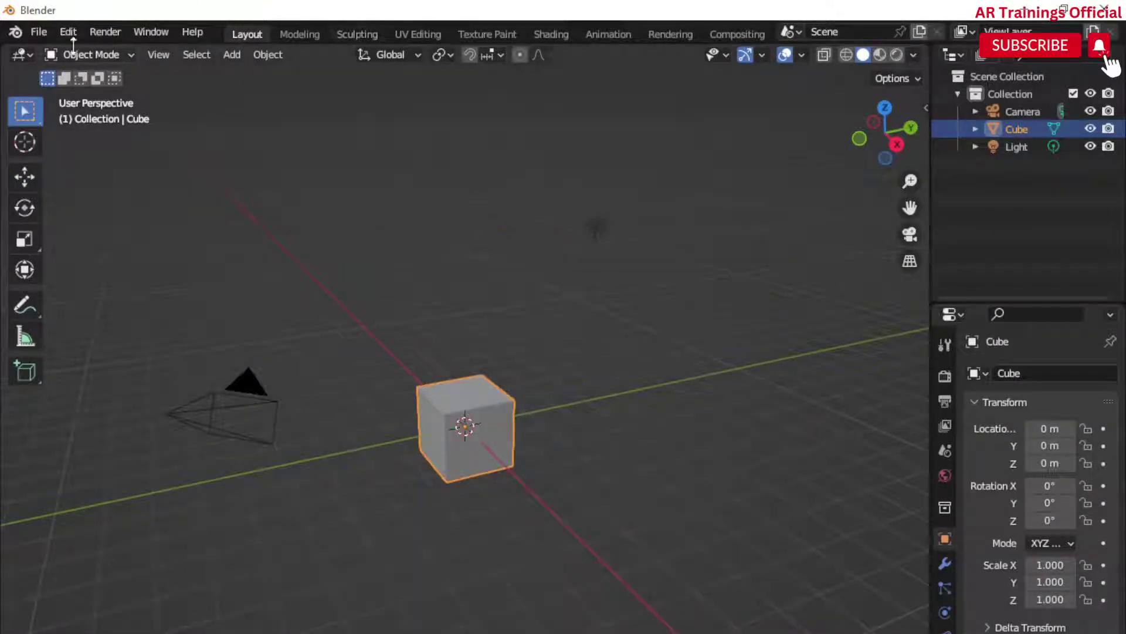
left_click(40, 34)
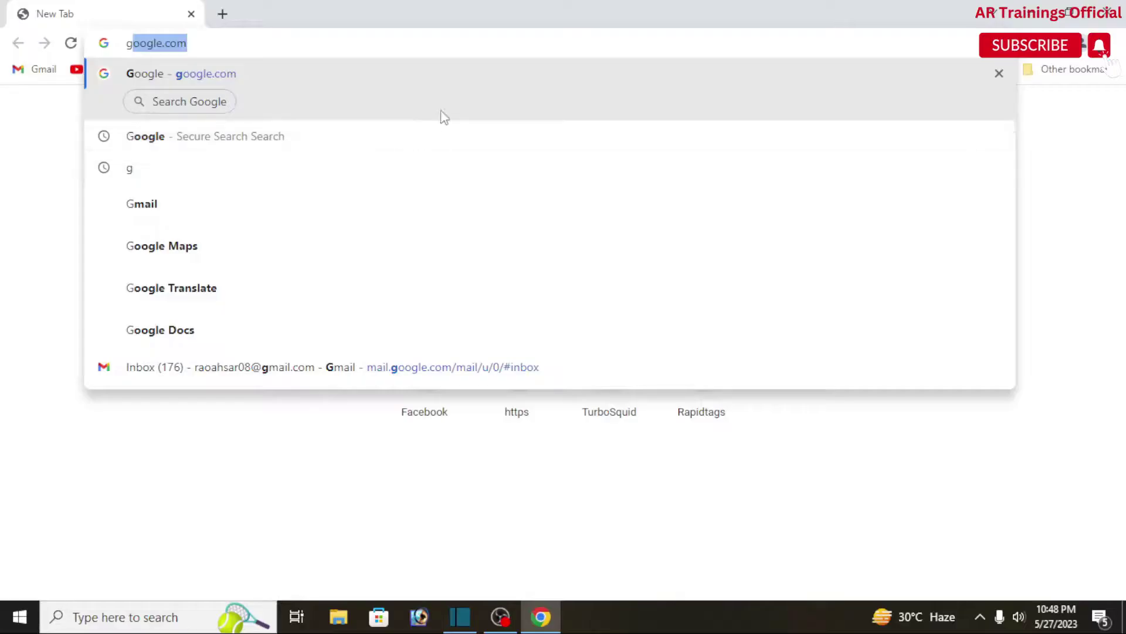
- In Chrome, go to google.com, search for "dwg to dxf" and open the AnyConv DWG to DXF converter result
key("Return")
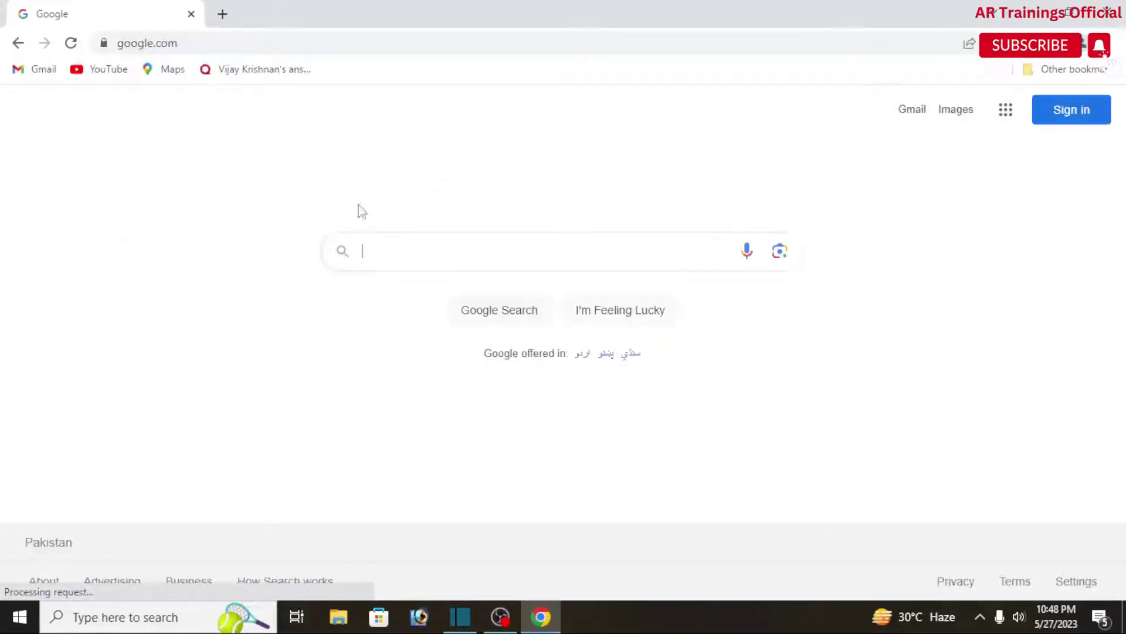
type("dw")
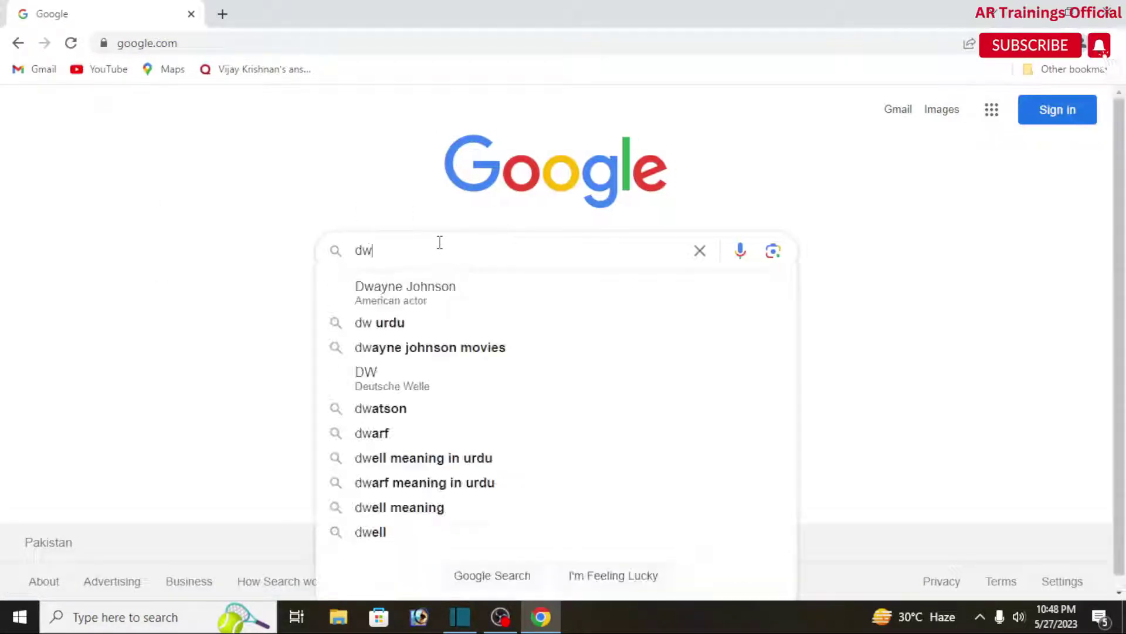
type("g to")
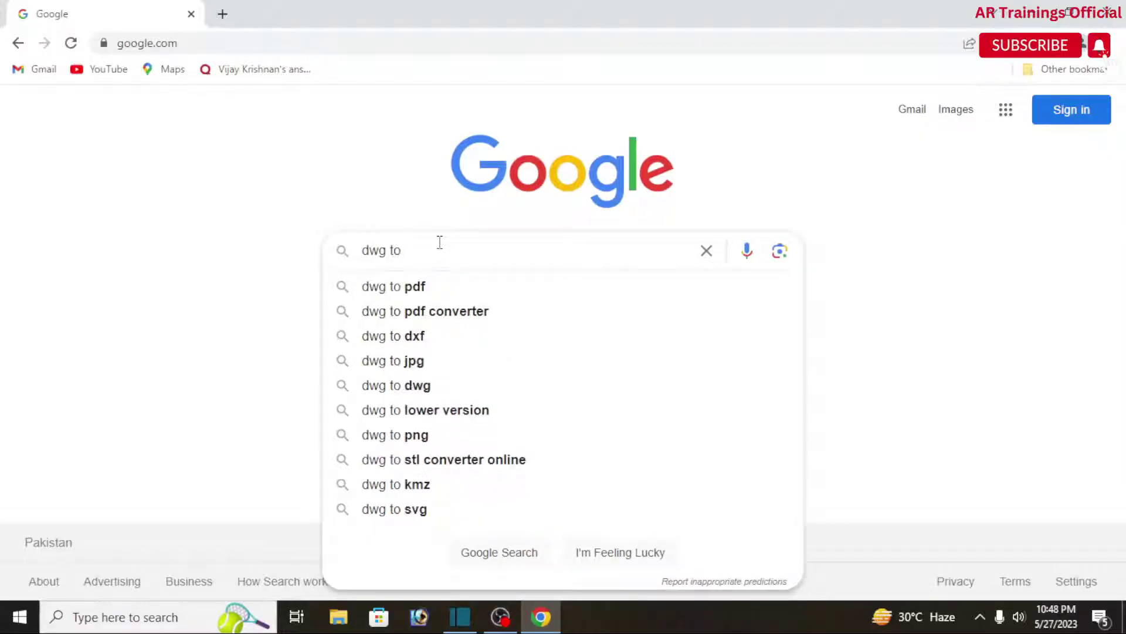
left_click(421, 343)
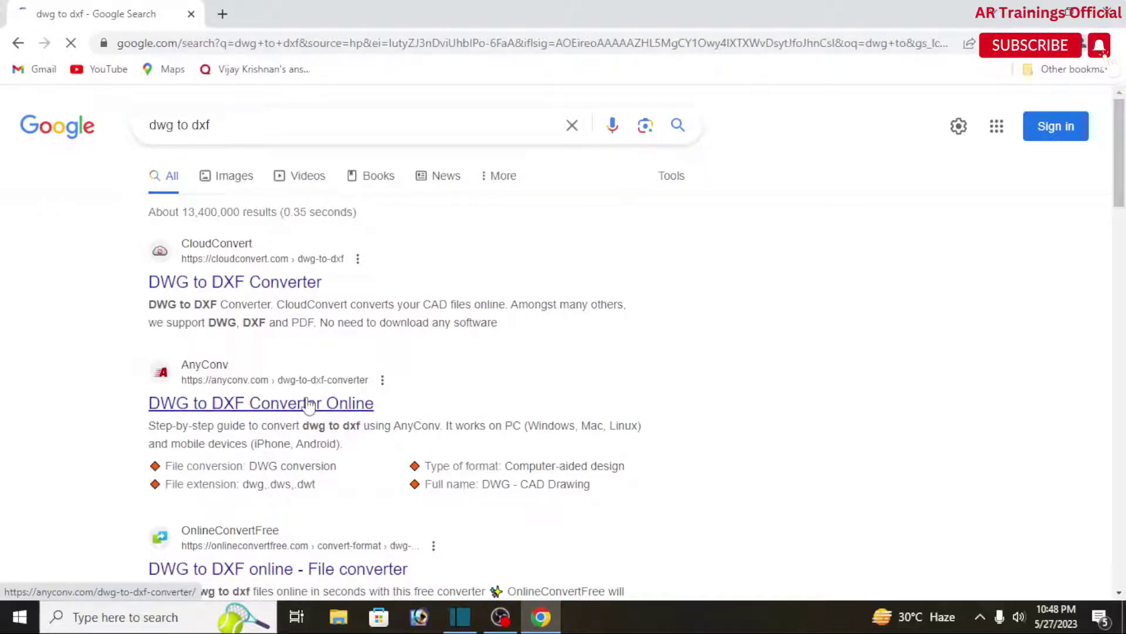
left_click(309, 403)
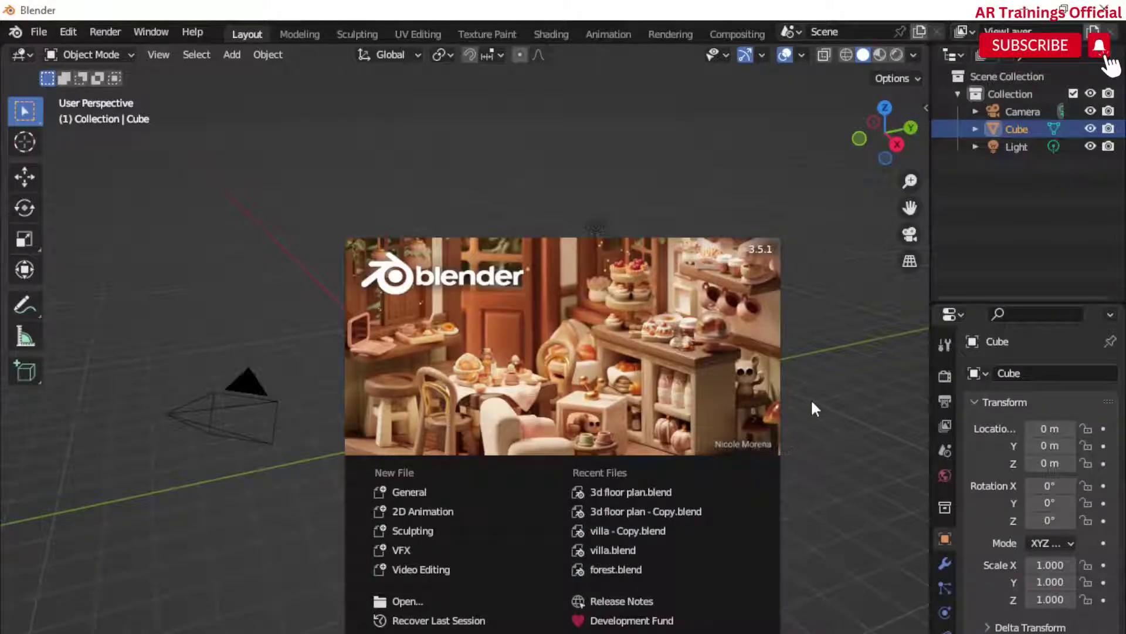
- Switch to Blender and look up the AutoCAD DXF import add-on in the preferences by searching for "dxf"
left_click(812, 403)
left_click(39, 32)
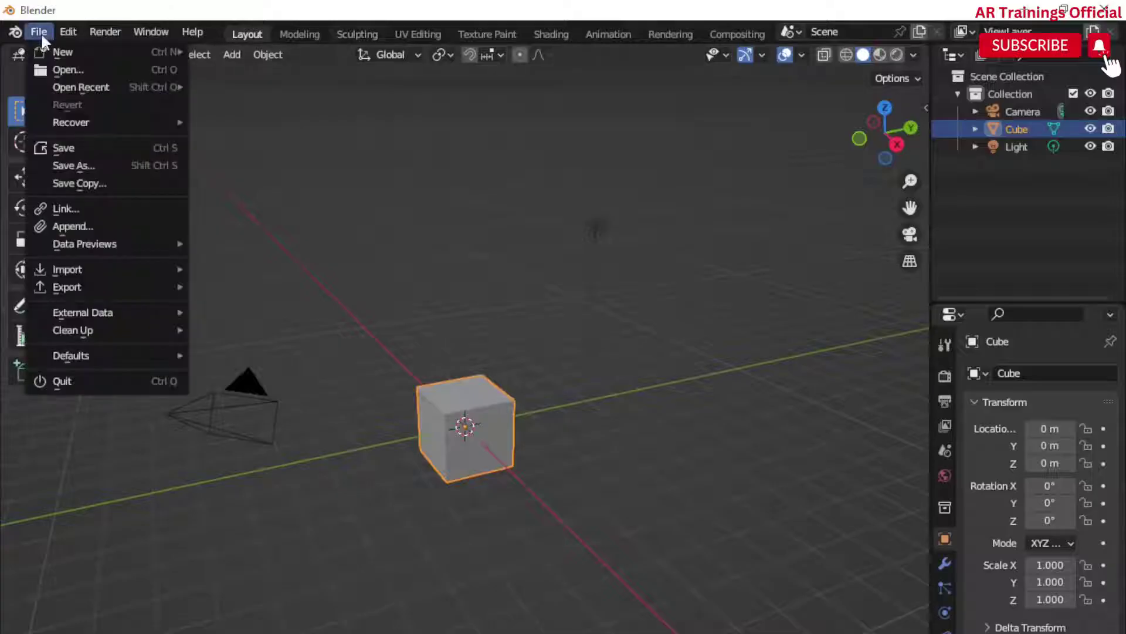
mouse_move(65, 32)
left_click(115, 282)
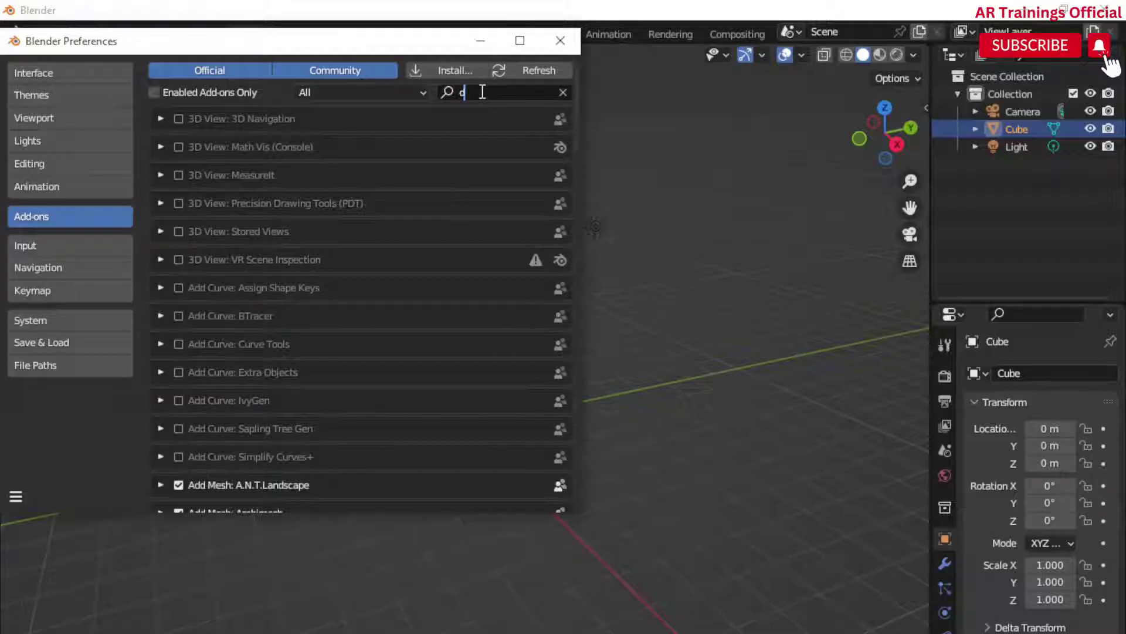
type("xf")
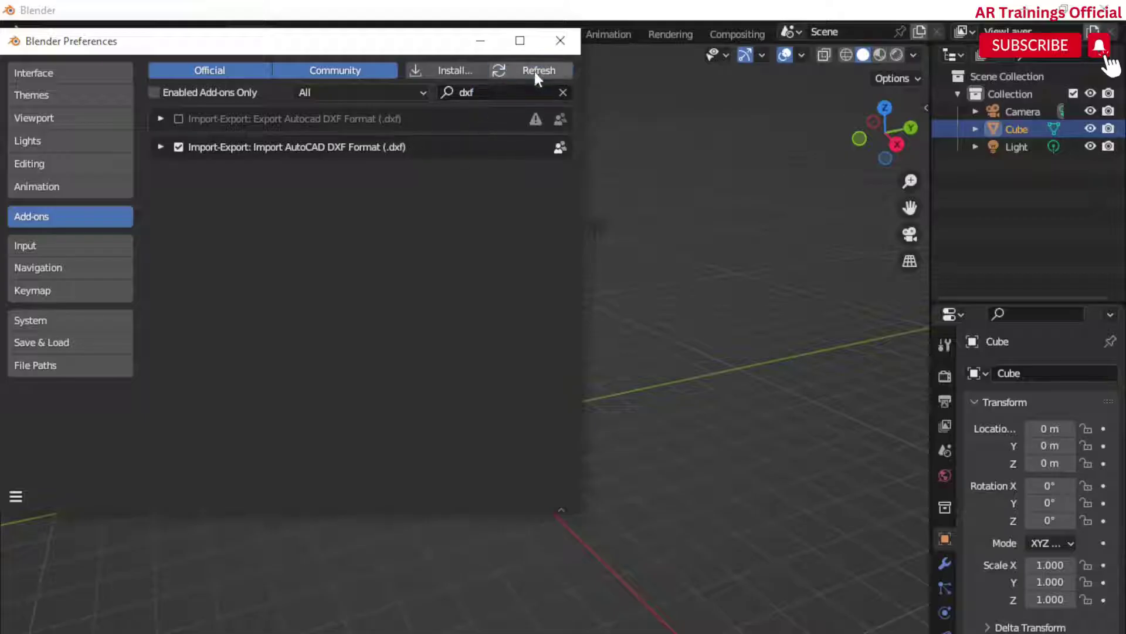
left_click(561, 40)
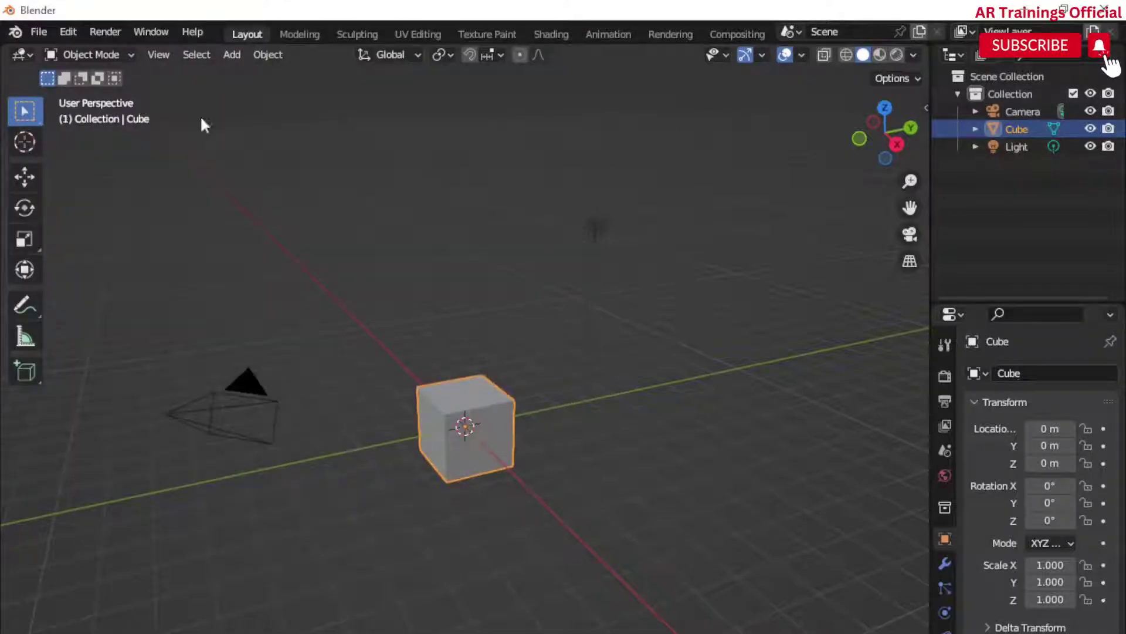
- Delete the default cube and import AnyConv.com__blender.dxf from the Downloads folder as AutoCAD DXF
key("Delete")
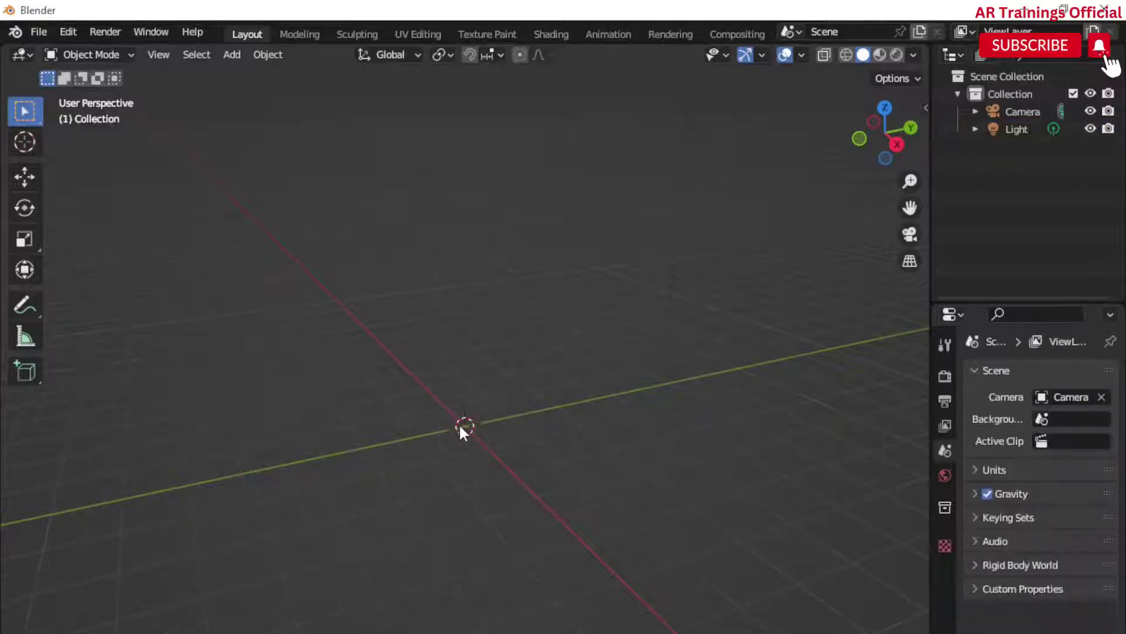
left_click(36, 30)
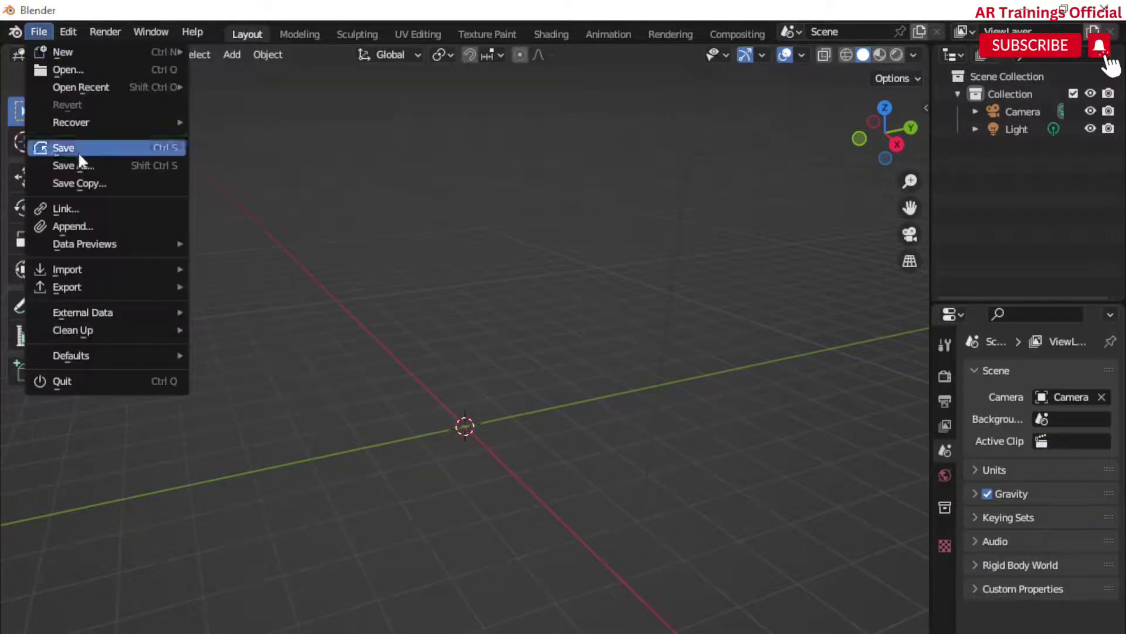
mouse_move(115, 271)
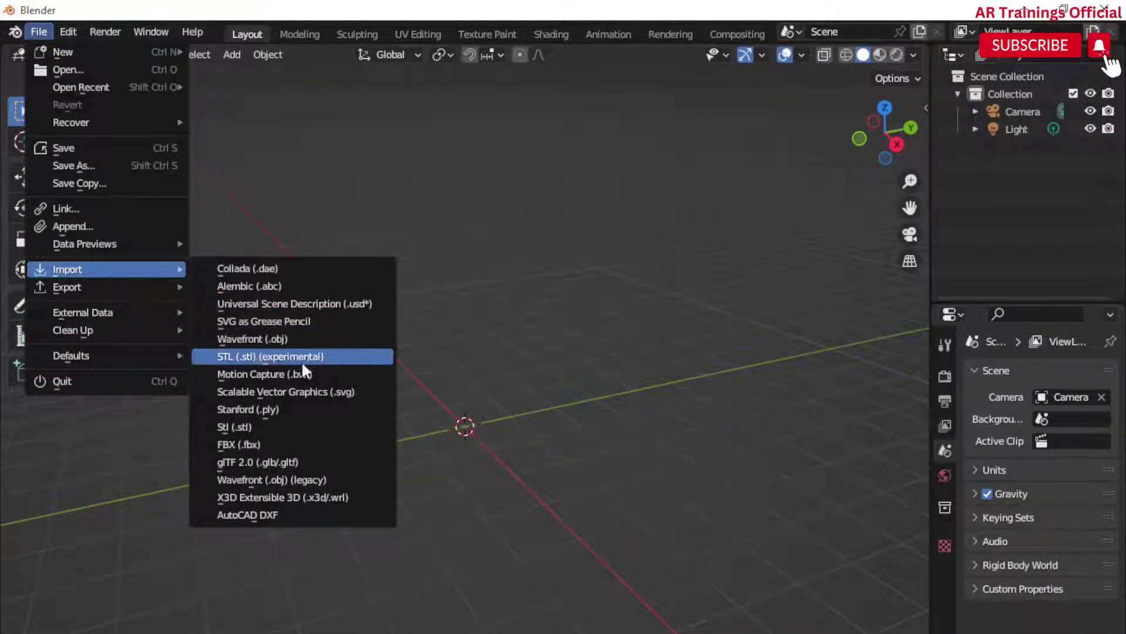
left_click(305, 514)
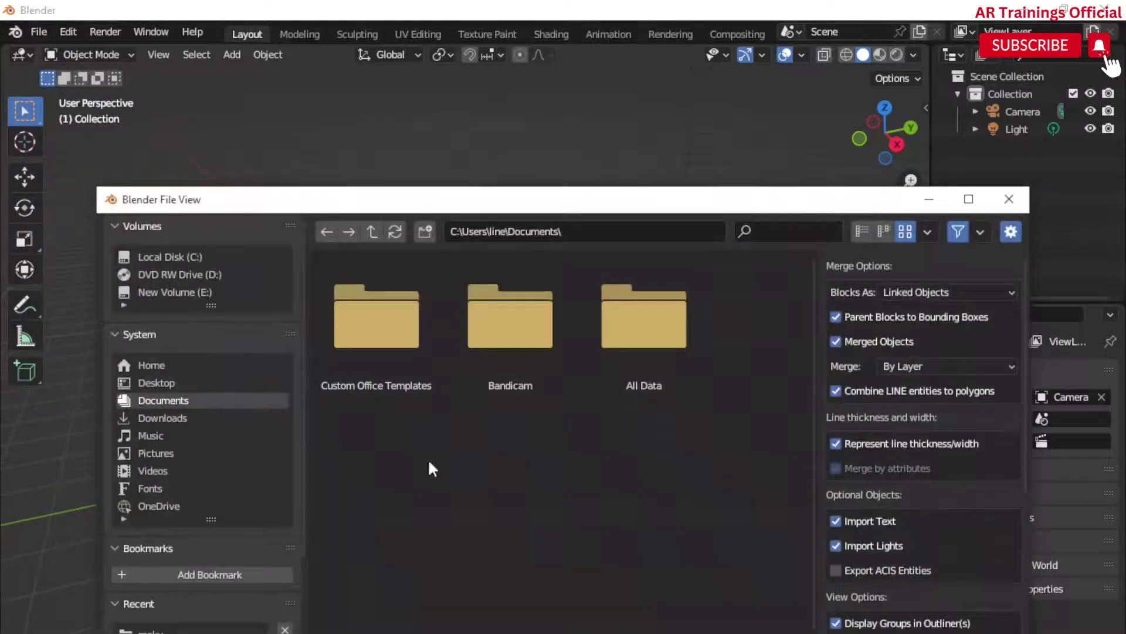
left_click(159, 383)
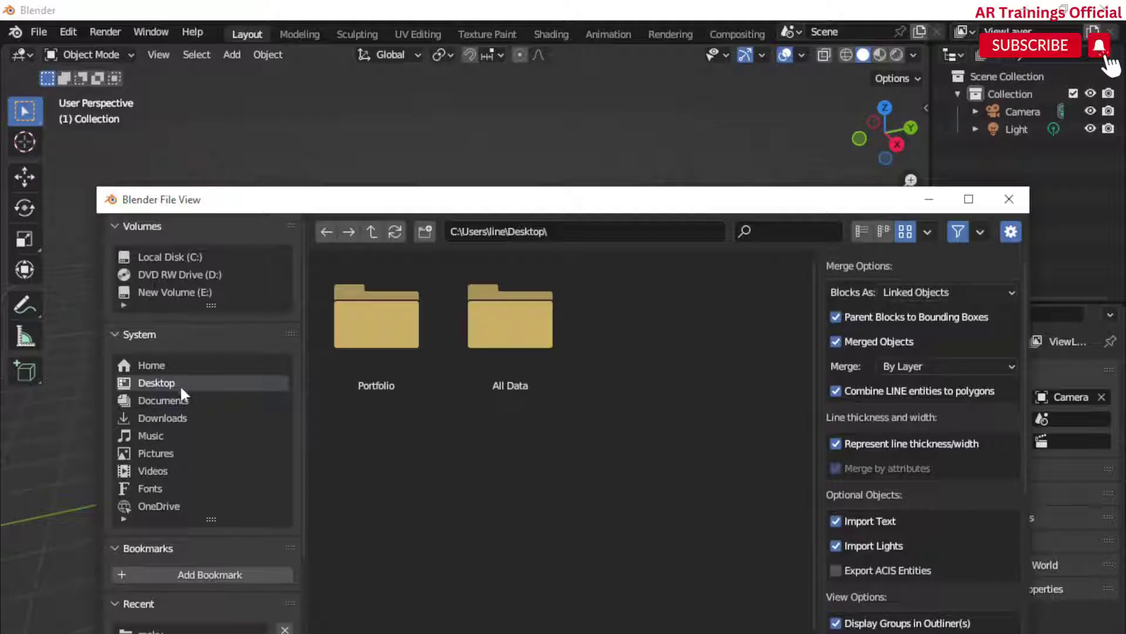
left_click(178, 416)
scroll(645, 481, "down", 5)
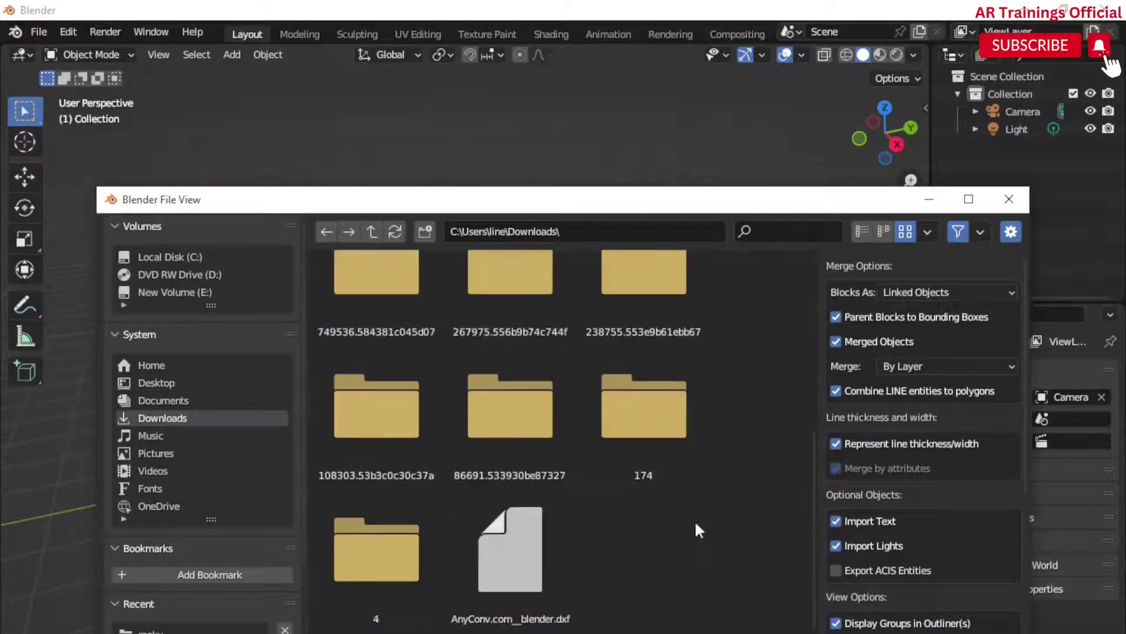
left_click(480, 553)
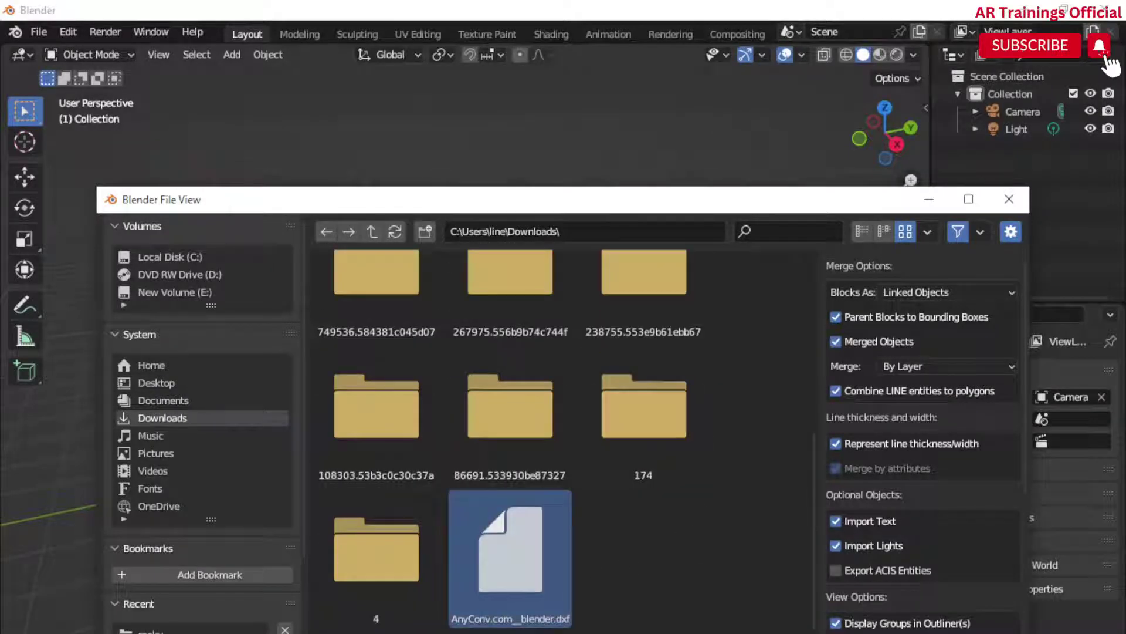
double_click(531, 499)
- Move the imported floor plan curve along the Y axis to about -581.9 m, close to the world origin
scroll(482, 465, "down", 14)
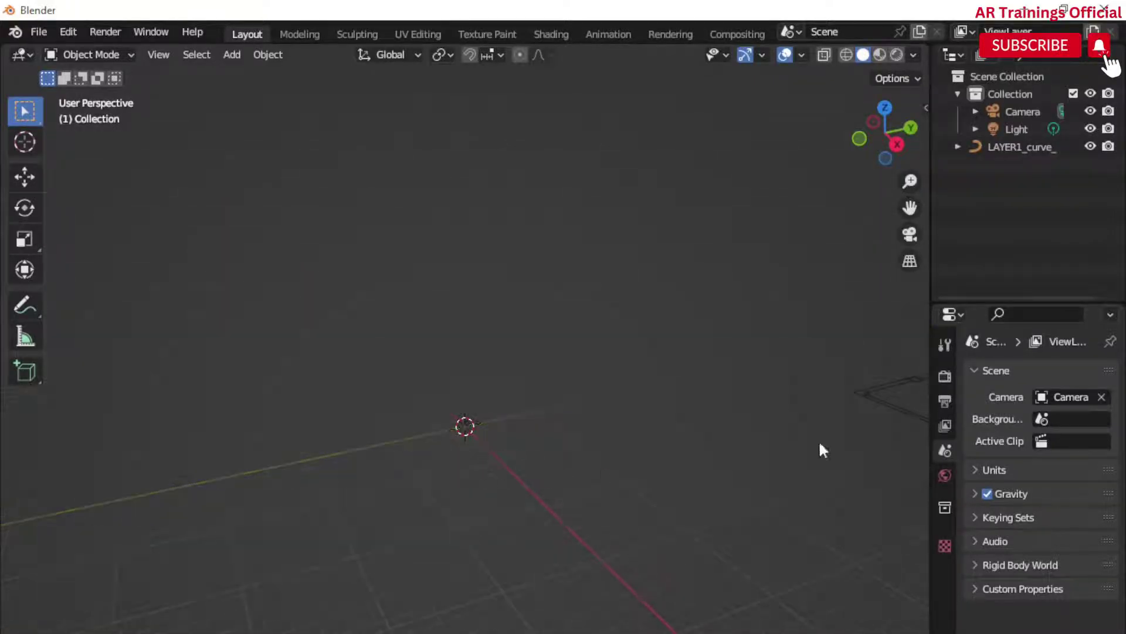
left_click(880, 396)
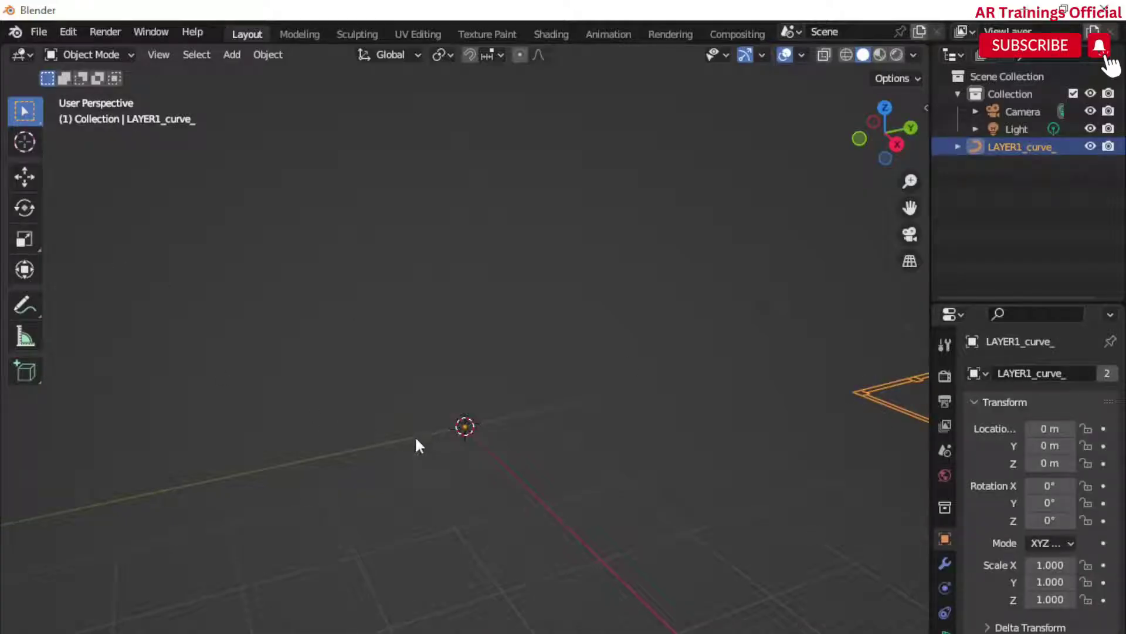
left_click(24, 176)
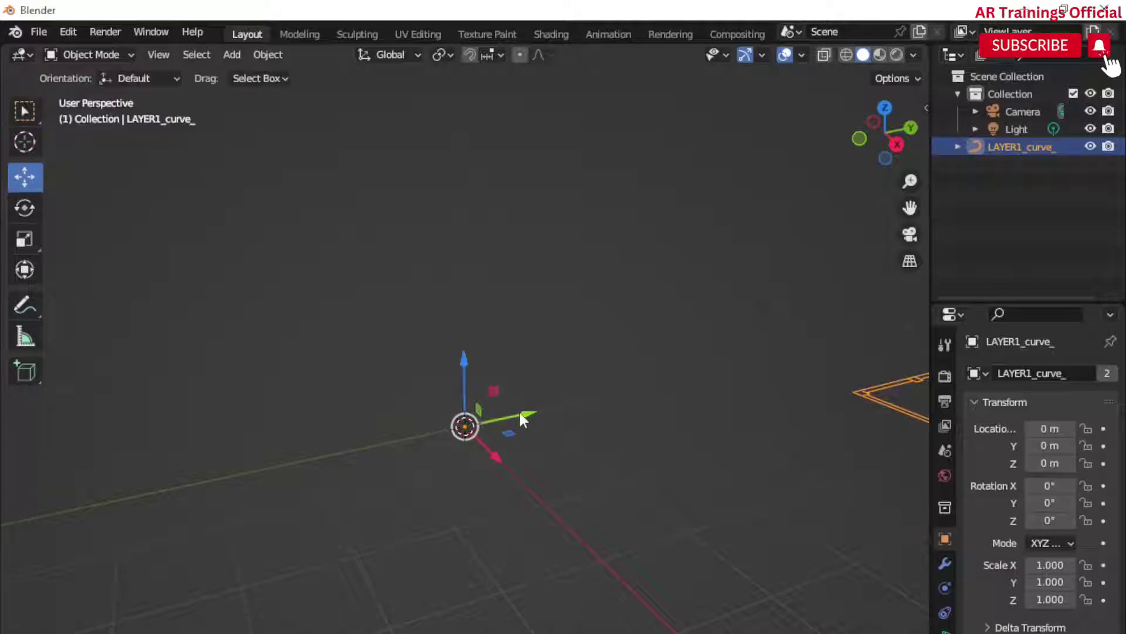
left_click_drag(518, 409, 906, 534)
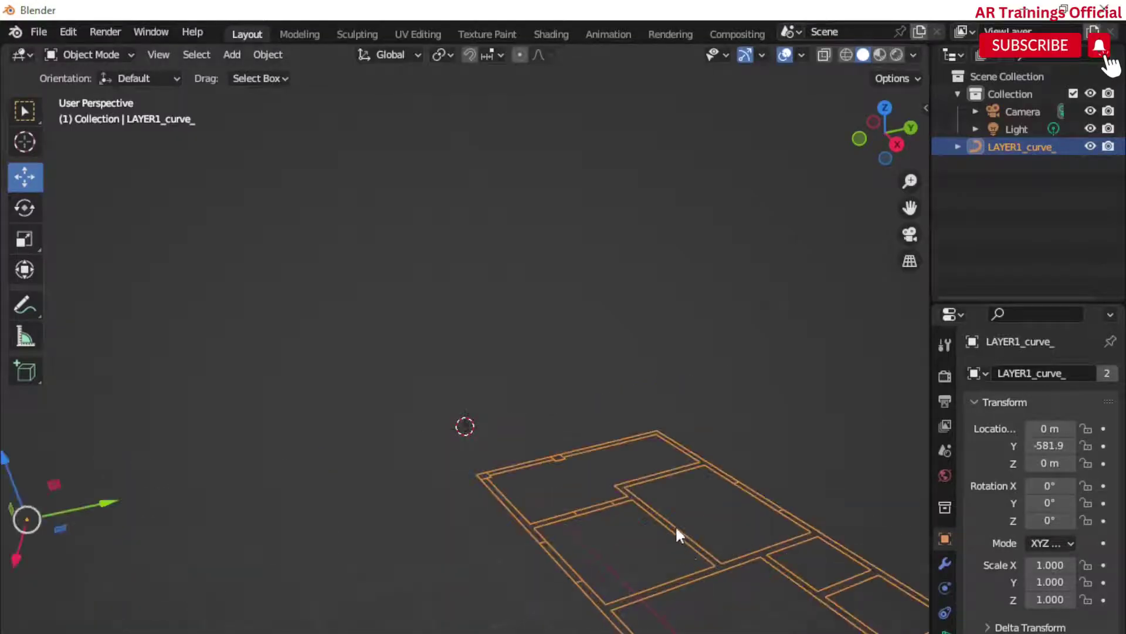
middle_click_drag(675, 525, 587, 506, "shift")
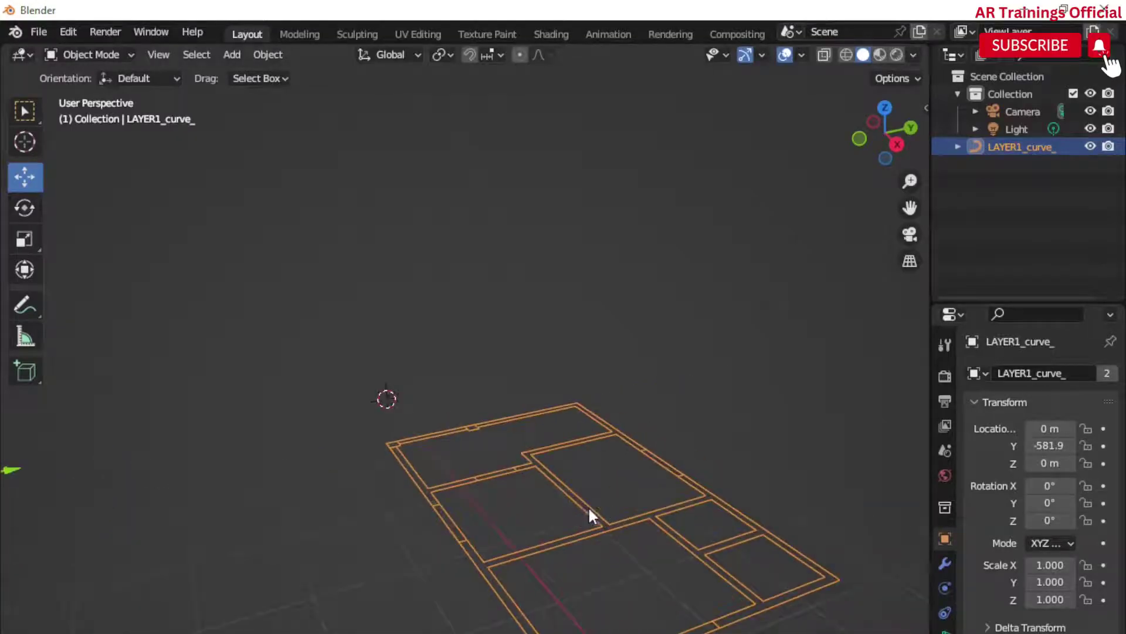
- Switch to the top orthographic view and frame the upper rooms of the floor plan, keeping its curve selected
left_click(886, 110)
scroll(705, 409, "up", 2)
middle_click_drag(710, 424, 539, 451, "shift")
left_click(352, 404)
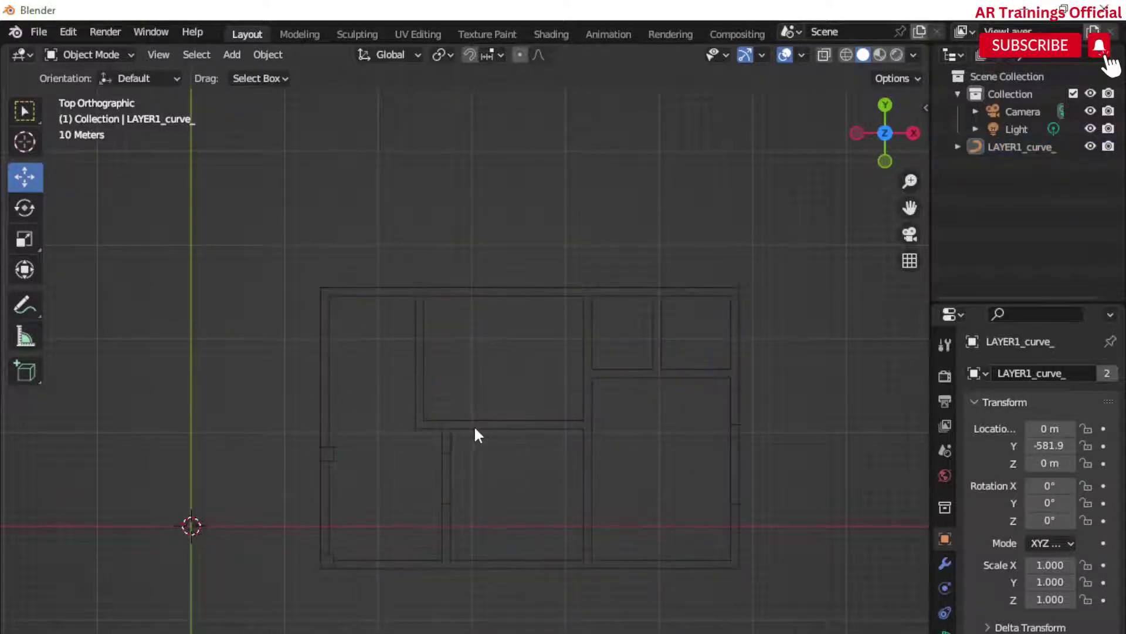
scroll(464, 422, "up", 2)
left_click(455, 439)
scroll(456, 440, "down", 1)
middle_click_drag(478, 445, 426, 444, "shift")
scroll(485, 410, "up", 1)
middle_click_drag(504, 416, 508, 435, "shift")
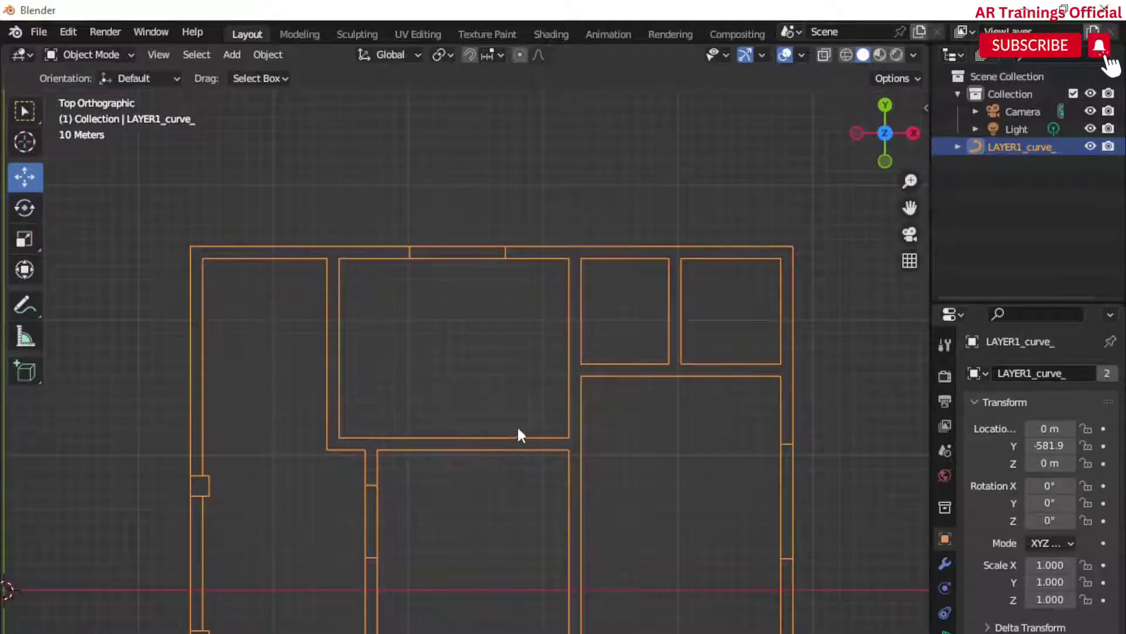
- Add a cube at the 3D cursor, just above the plan's upper wall near the left corner, and scale it uniformly to about 5.556
left_click(23, 140)
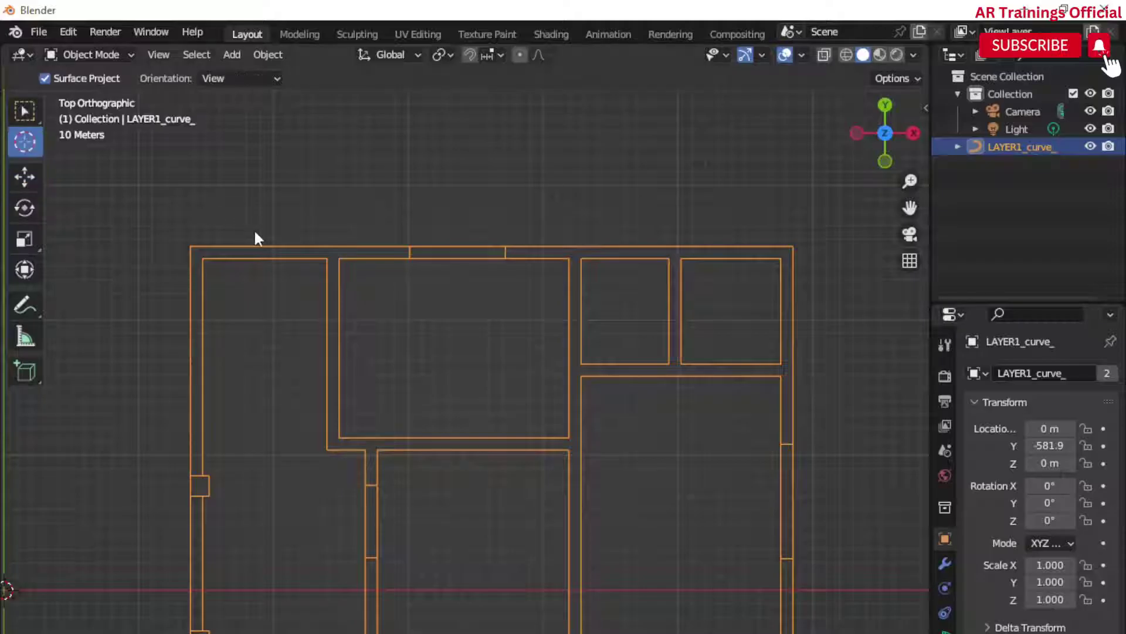
key("shift+a")
mouse_move(258, 230)
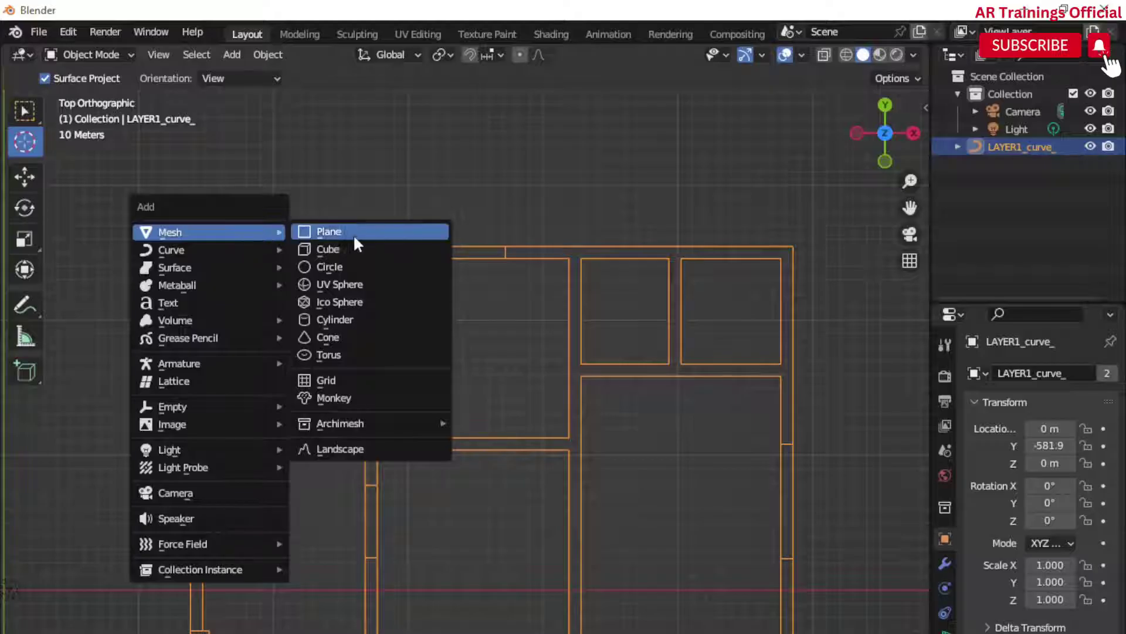
left_click(352, 251)
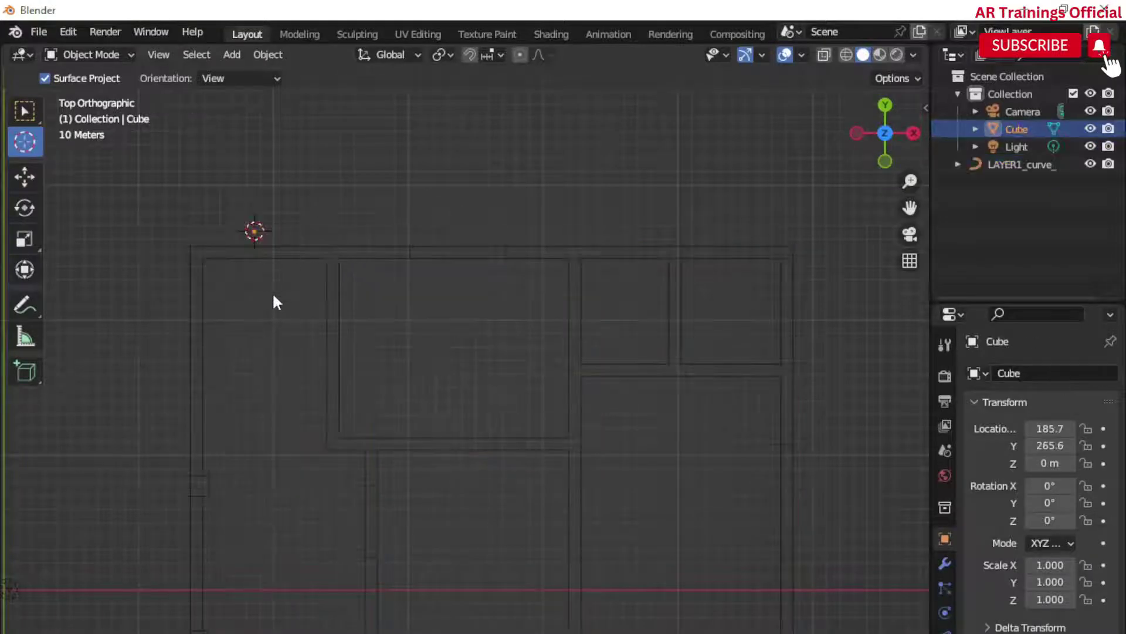
key("s")
left_click(416, 297)
- Turn on snapping with Vertex as the snap target
scroll(415, 297, "up", 2)
middle_click_drag(282, 254, 463, 372, "shift")
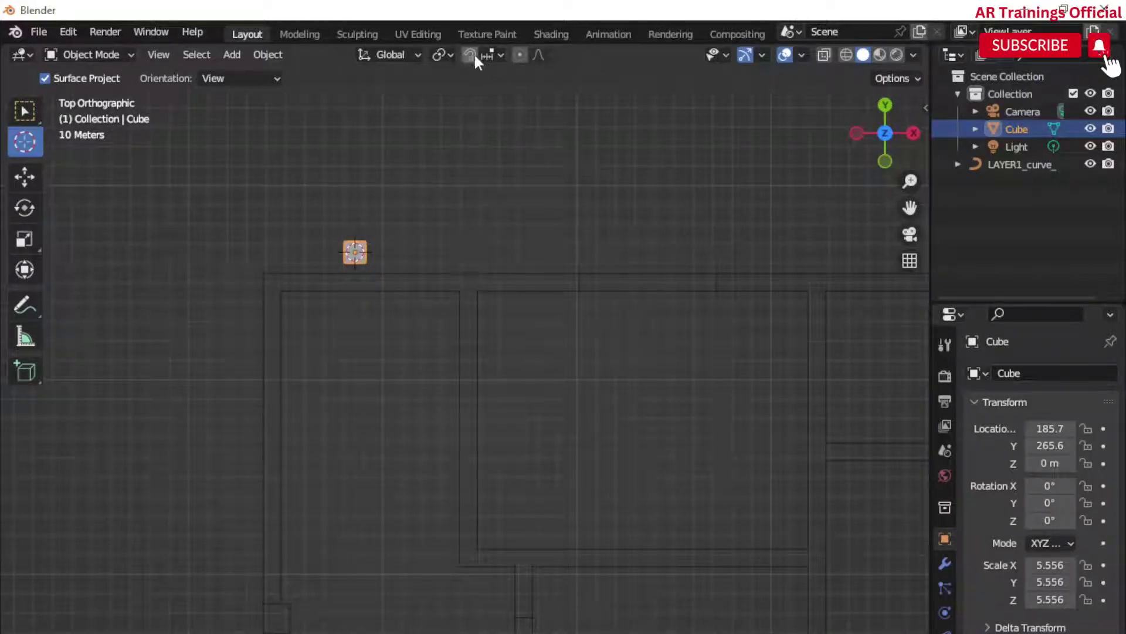
left_click(502, 55)
left_click(475, 124)
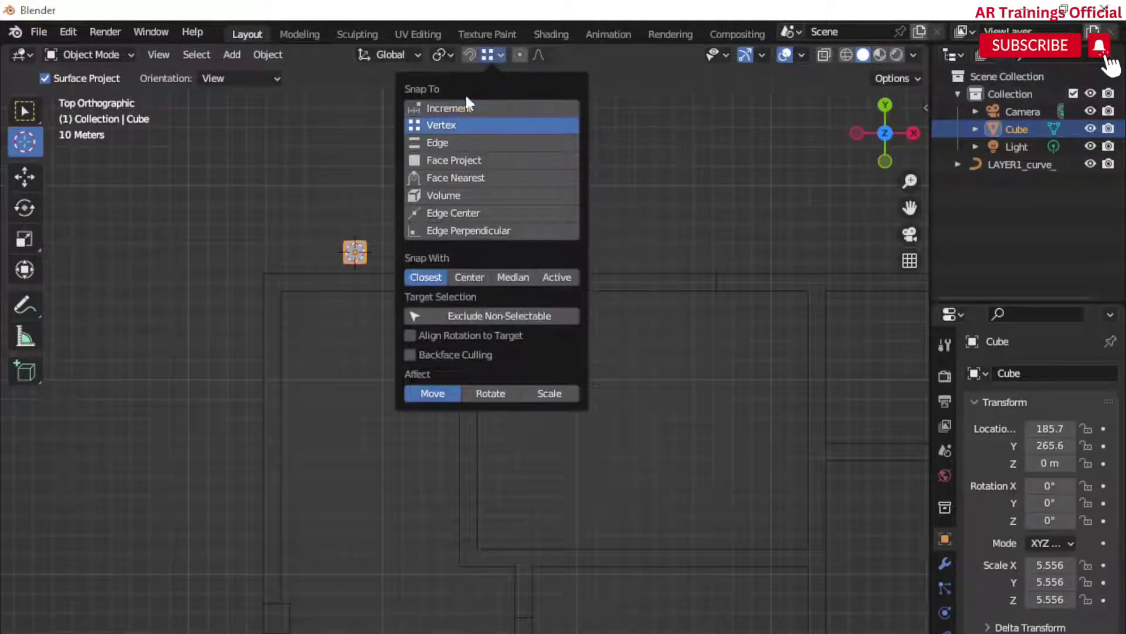
left_click(470, 52)
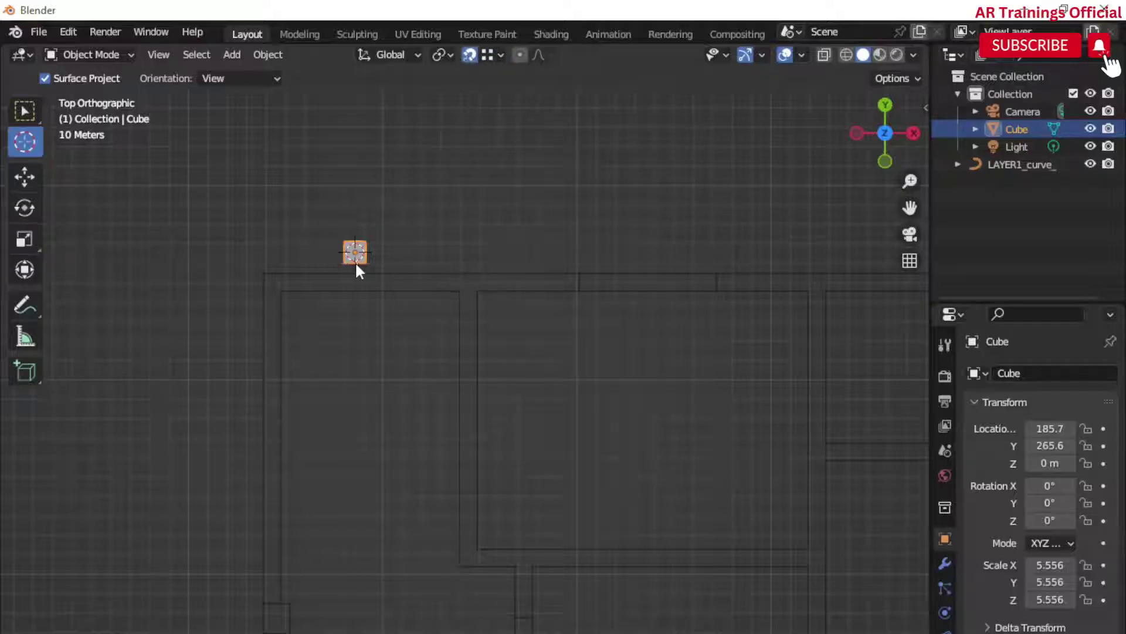
- Move the cube with the Move tool onto the plan's upper-left wall corner, at about X 141.8 m and Y 251.2 m
scroll(352, 264, "up", 1)
left_click(25, 178)
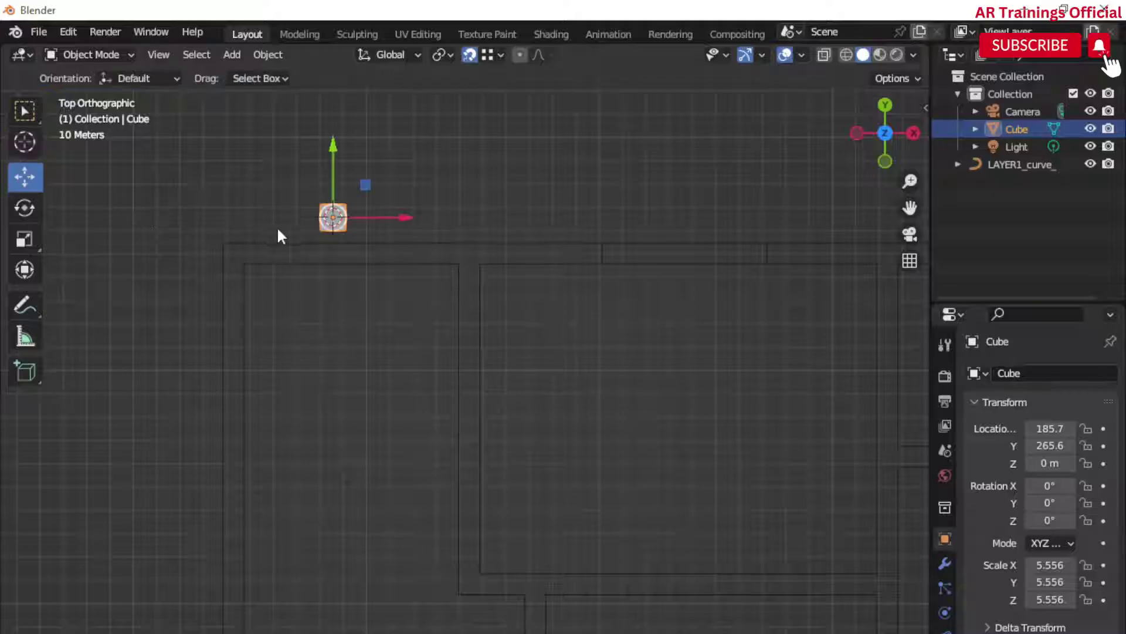
middle_click_drag(337, 317, 371, 294, "shift")
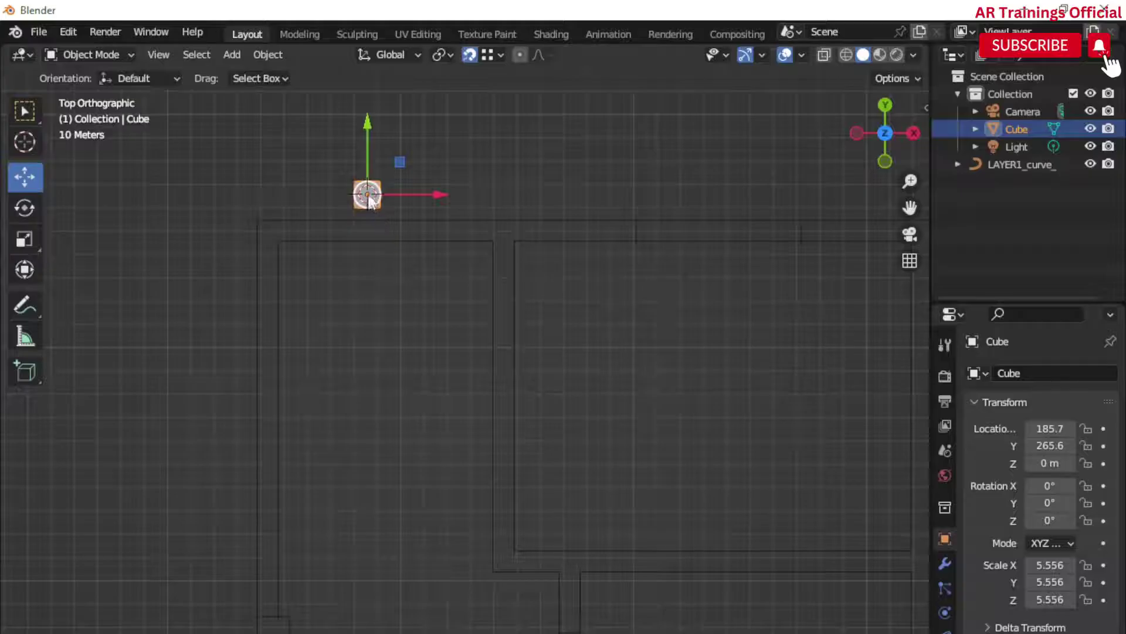
left_click_drag(347, 201, 257, 237)
scroll(263, 216, "up", 2)
middle_click_drag(266, 226, 399, 367, "shift")
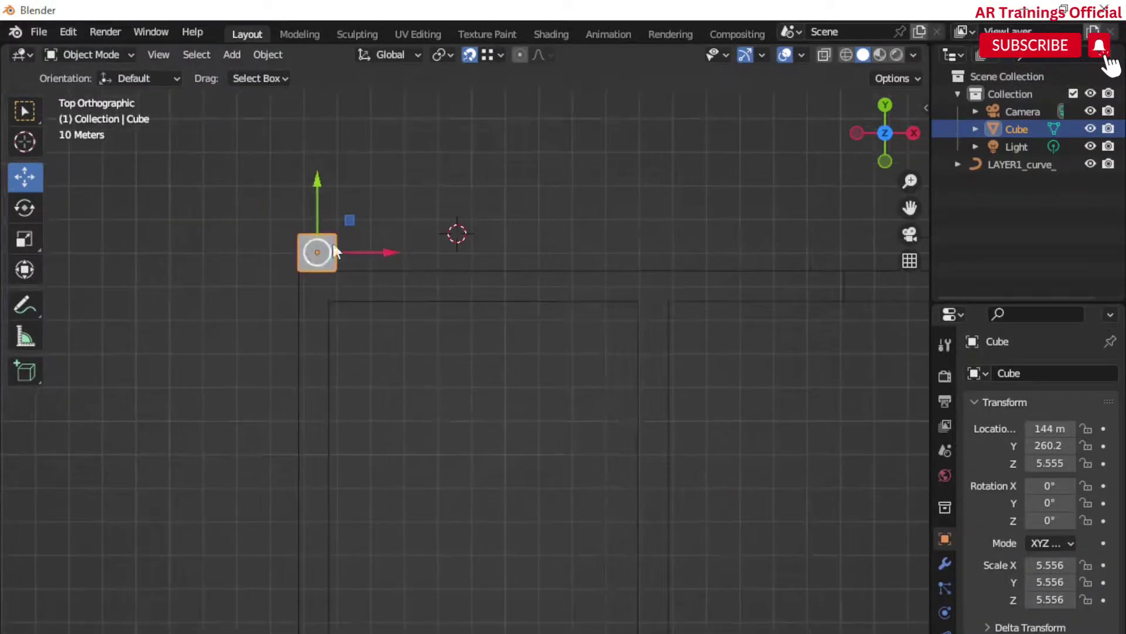
left_click_drag(315, 256, 314, 304)
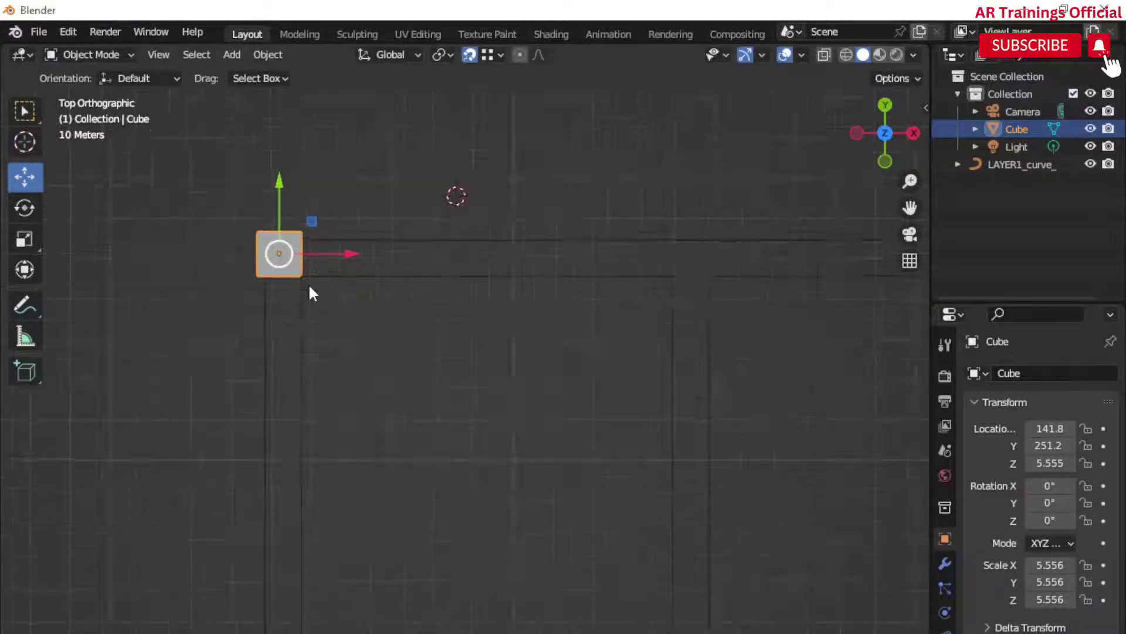
- Scale the cube along X to about 5.297 and snap its outer corner onto the plan's upper-left wall corner
key("s")
key("x")
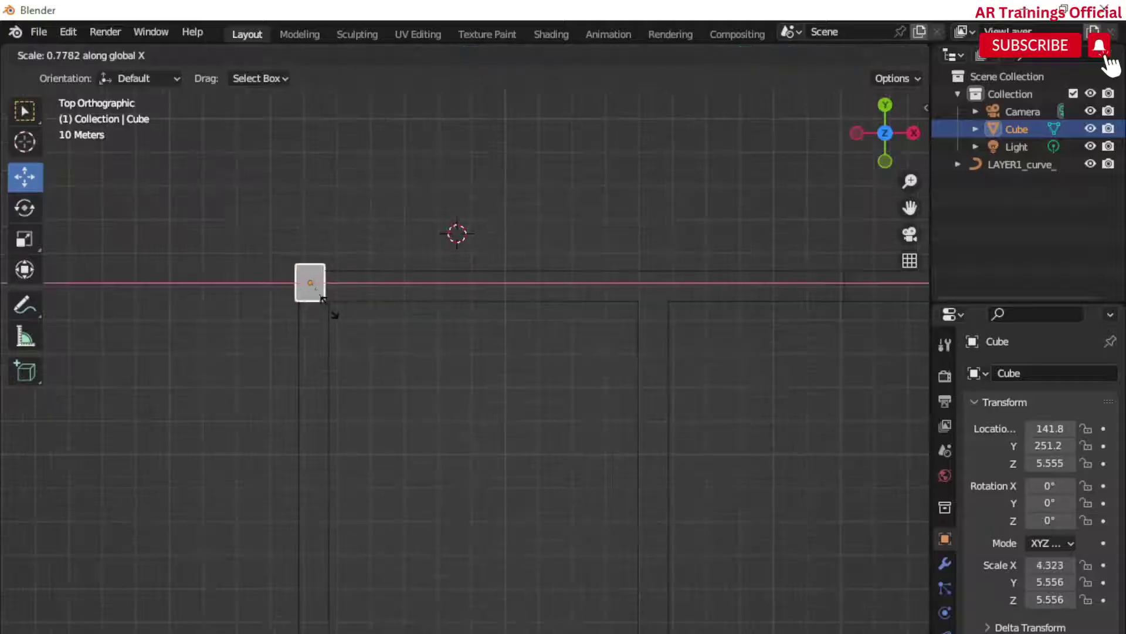
left_click(346, 311)
left_click_drag(352, 283, 316, 289)
scroll(336, 305, "up", 2)
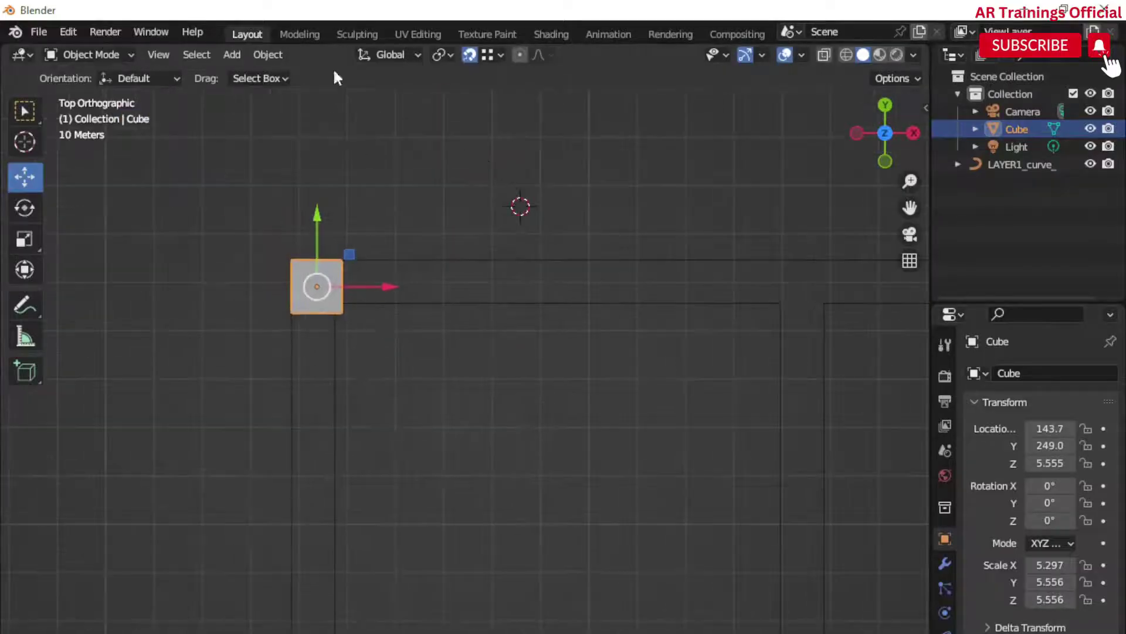
- Enter Edit Mode on the cube and select the vertices along its right side for moving
left_click(88, 55)
left_click(110, 93)
left_click_drag(372, 343, 324, 218)
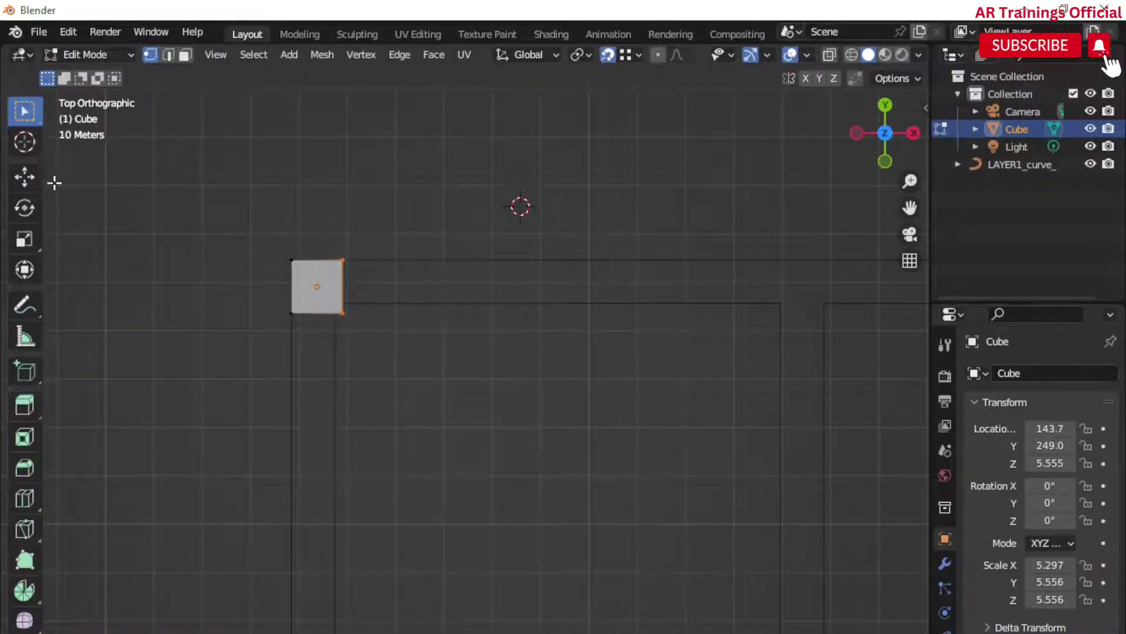
left_click(24, 176)
left_click_drag(397, 284, 331, 285)
left_click_drag(354, 328, 282, 300)
key("ctrl+z")
key("ctrl+z")
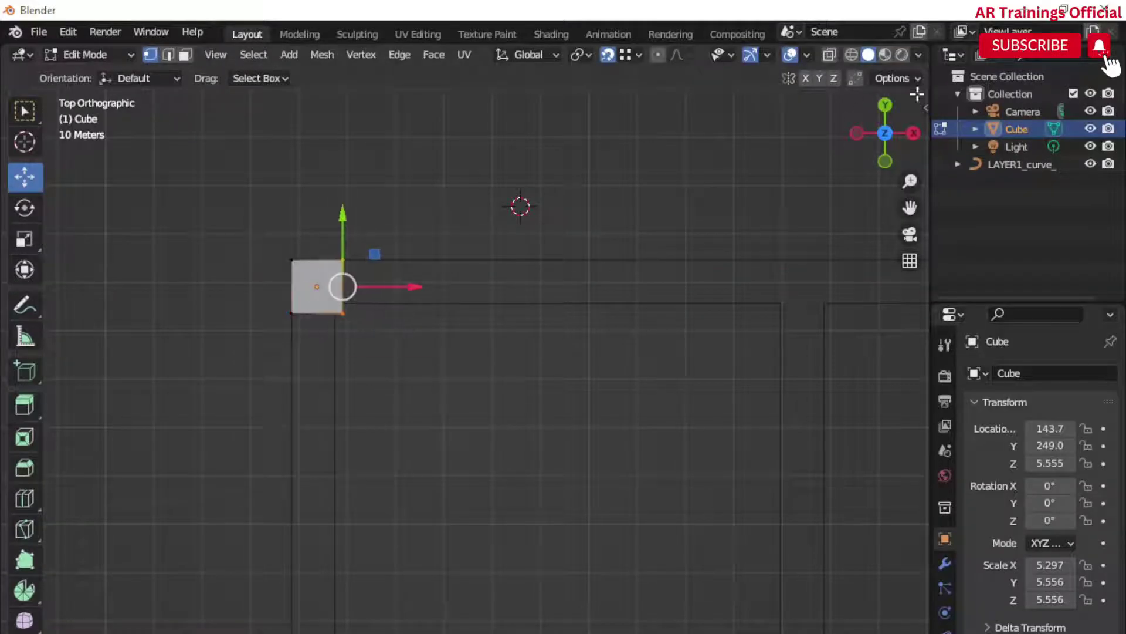
- Switch to wireframe shading, try moving the cube's right-side vertices to the left wall's inner line, and undo the attempt
left_click(853, 56)
left_click_drag(380, 286, 335, 283)
left_click_drag(367, 340, 292, 305)
key("ctrl+z")
key("ctrl+z")
- Snap all the cube's right-side and lower vertices onto the inner wall lines so it fits the corner's wall thickness
left_click_drag(418, 376, 332, 225)
left_click_drag(379, 287, 335, 295)
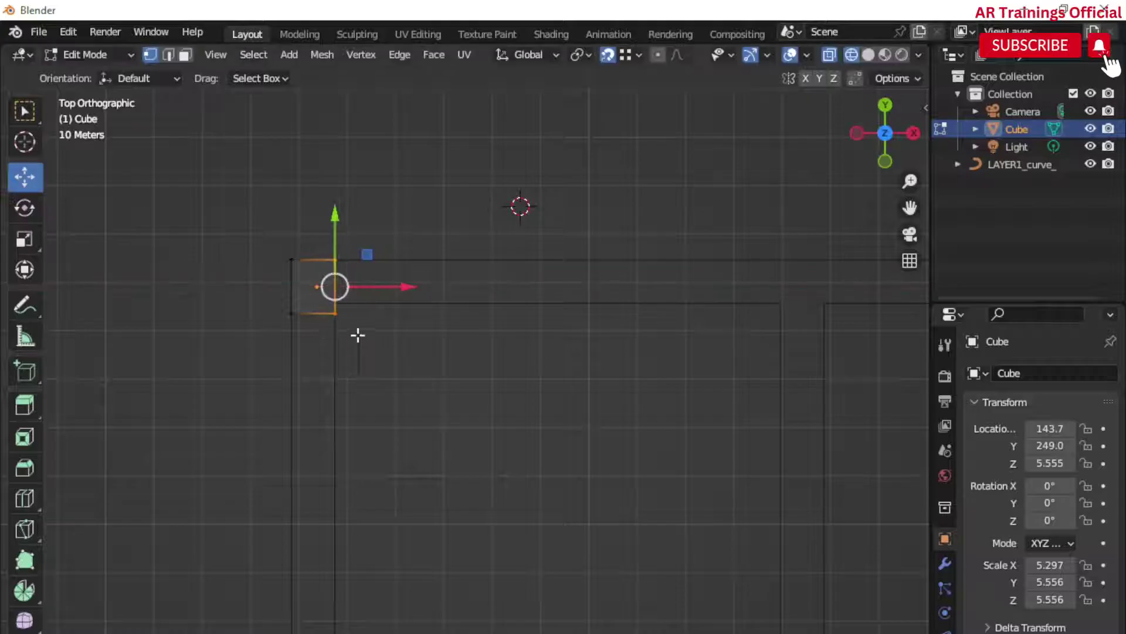
left_click_drag(358, 335, 272, 296)
scroll(301, 312, "up", 2)
middle_click_drag(300, 265, 417, 396, "shift")
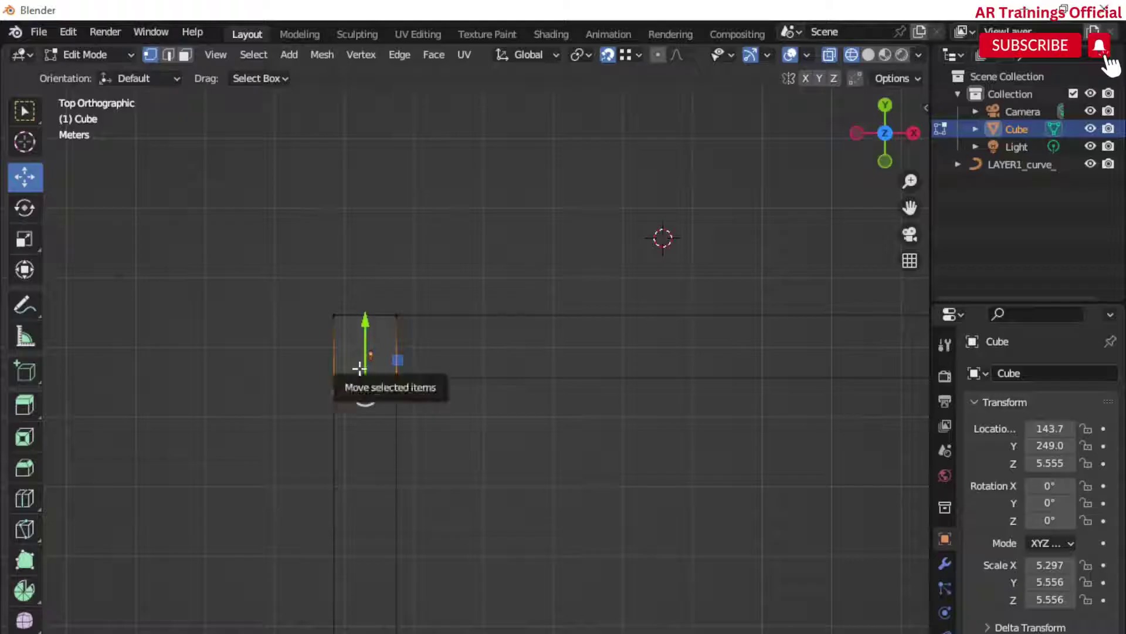
left_click_drag(360, 368, 366, 378)
scroll(389, 377, "down", 3)
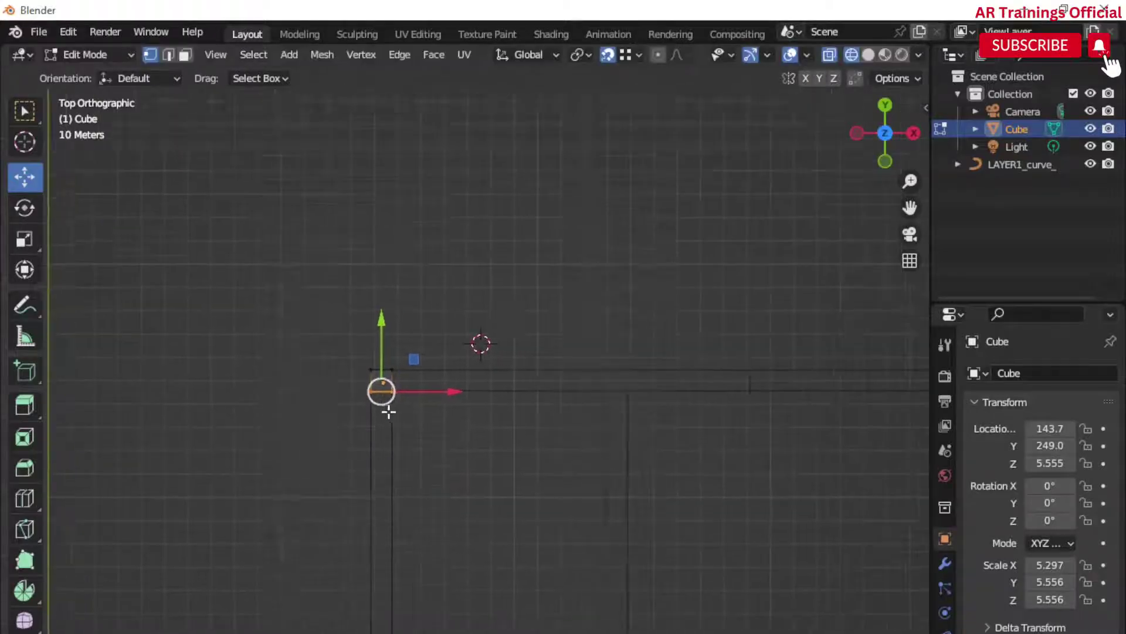
middle_click_drag(388, 412, 364, 404, "shift")
- Return to Object Mode and switch the viewport to solid shading
left_click(106, 55)
left_click(105, 74)
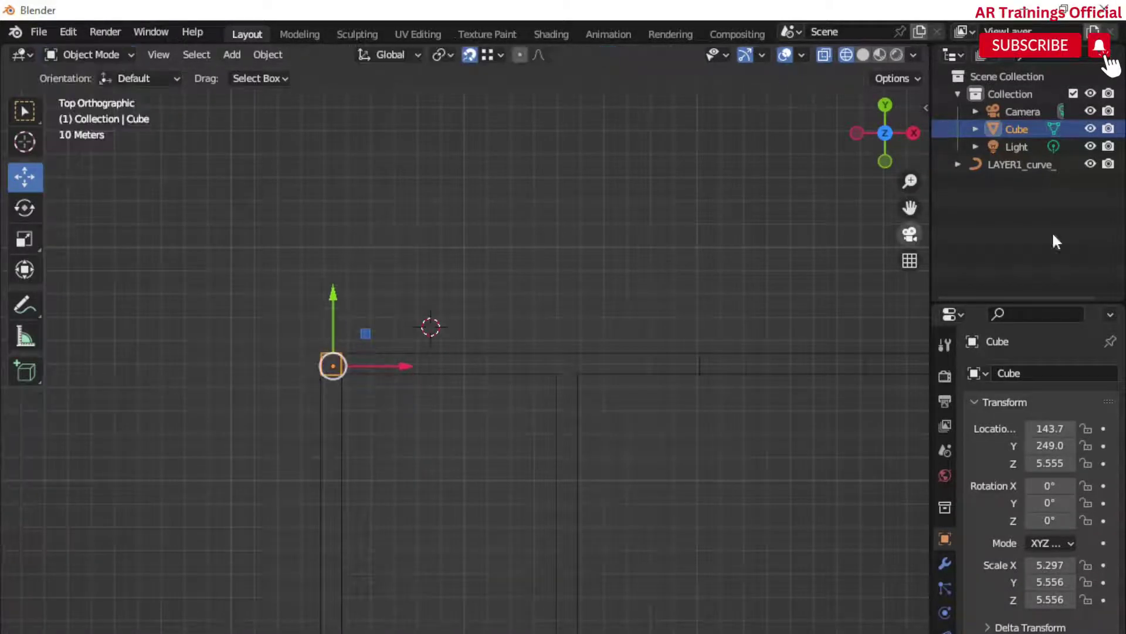
left_click(862, 56)
- Set the transform pivot point to 3D Cursor and scale the corner cube along Z to about 59.862
mouse_move(516, 423)
middle_mouse_down()
mouse_move(472, 360)
mouse_move(468, 382)
mouse_move(541, 472)
mouse_move(500, 340)
mouse_move(482, 359)
mouse_move(339, 372)
middle_mouse_up()
left_click(500, 339)
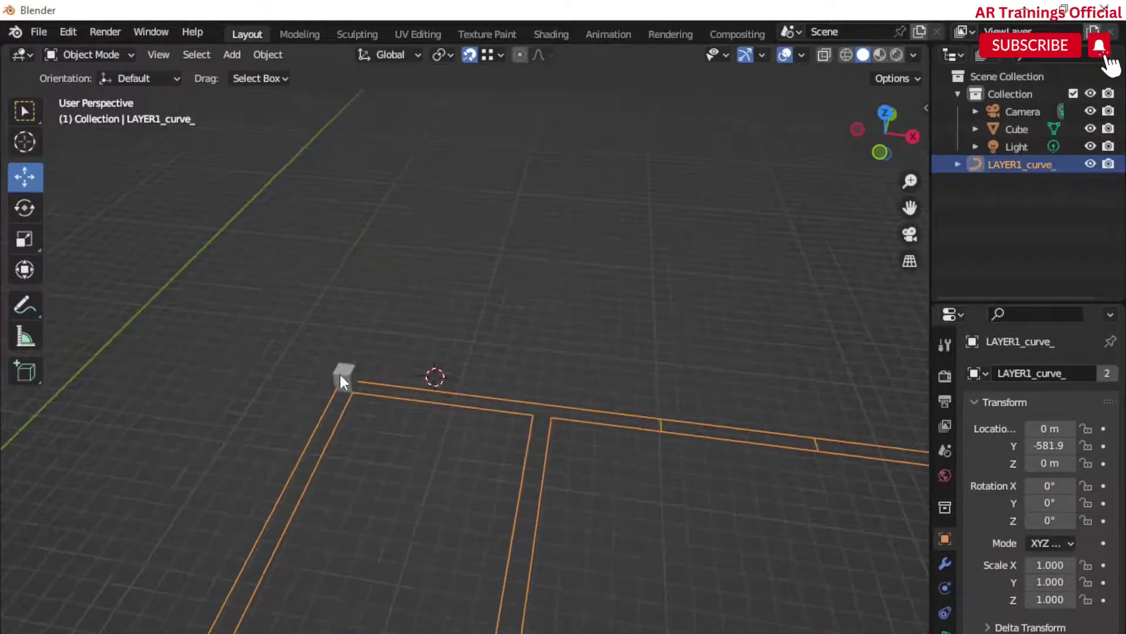
left_click(343, 377)
left_click(453, 54)
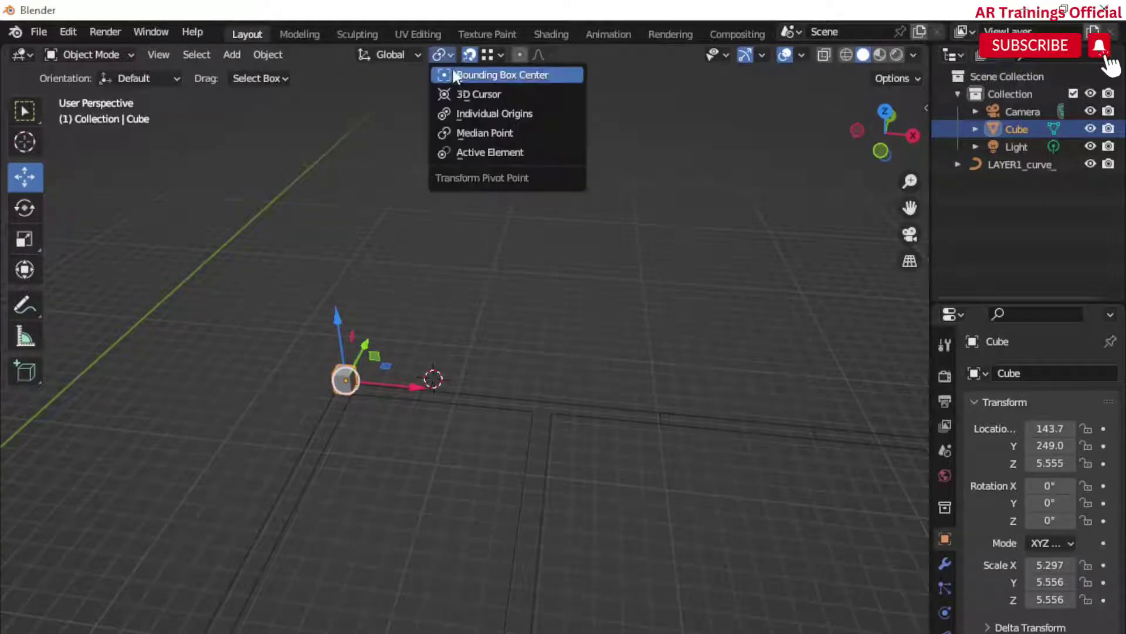
left_click(482, 94)
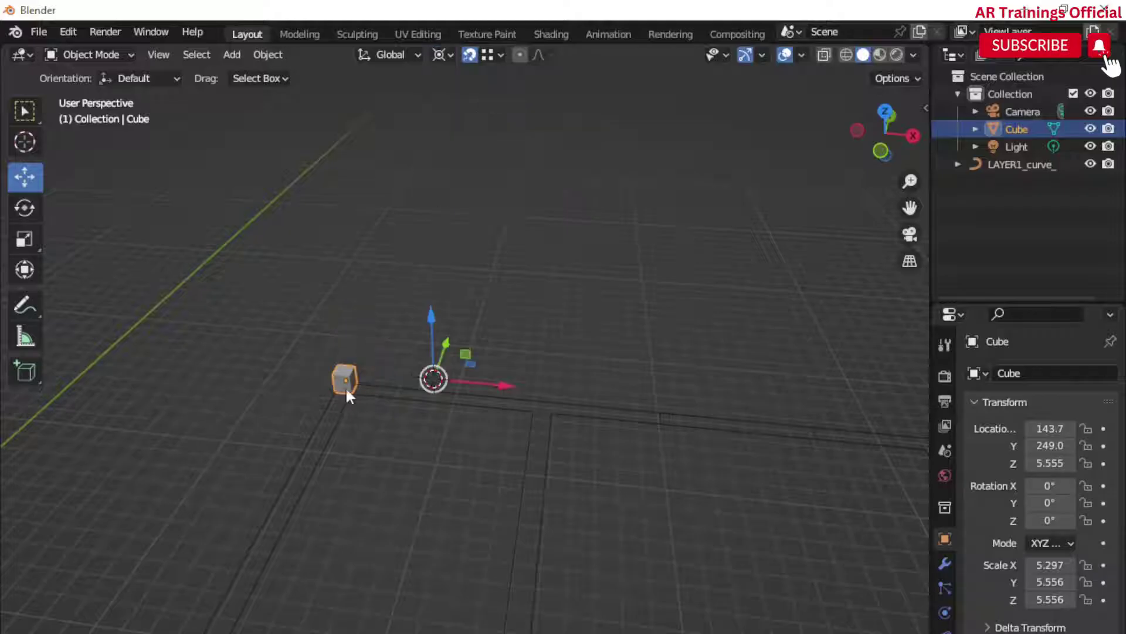
key("s")
key("z")
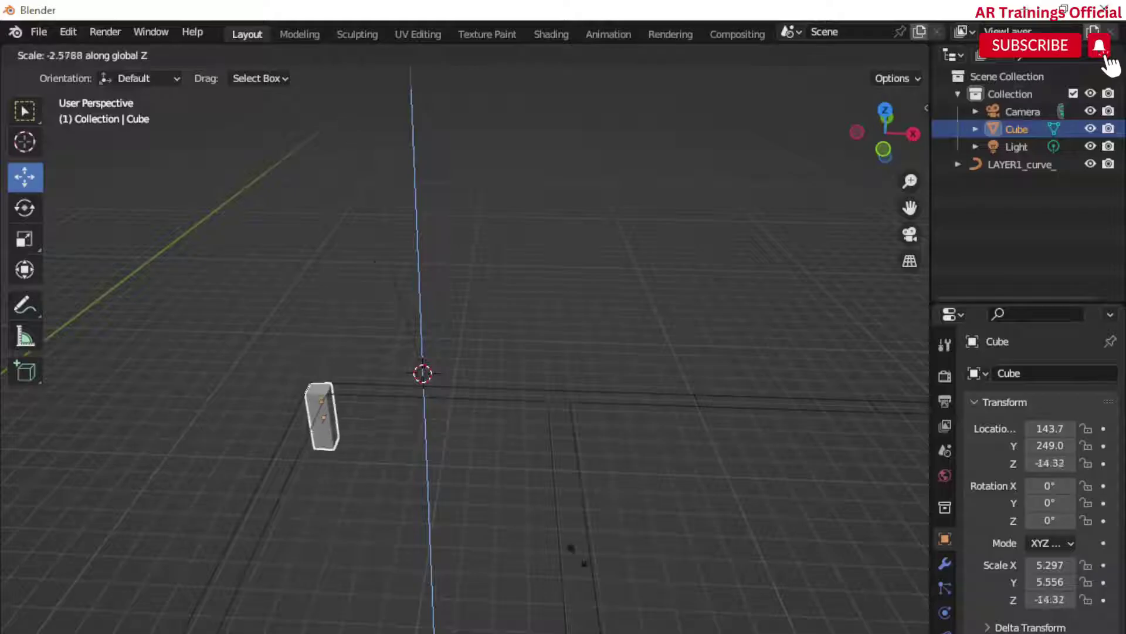
left_click(258, 337)
- In top view, open the corner cube in Edit Mode and display it in wireframe shading
key("KP_7")
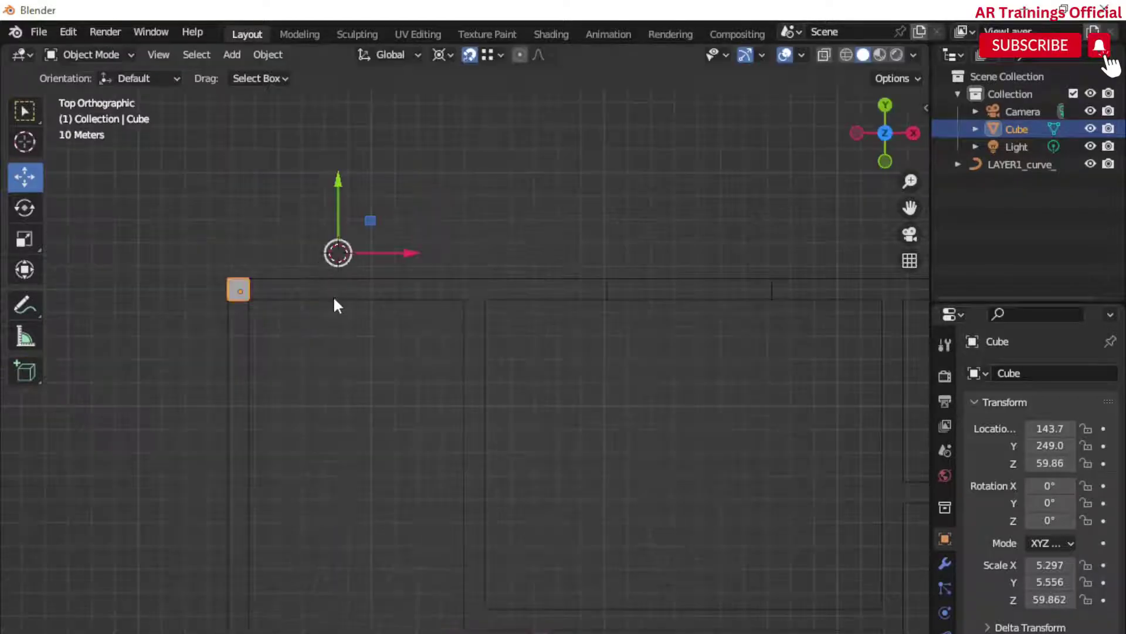
left_click(334, 300)
left_click(100, 53)
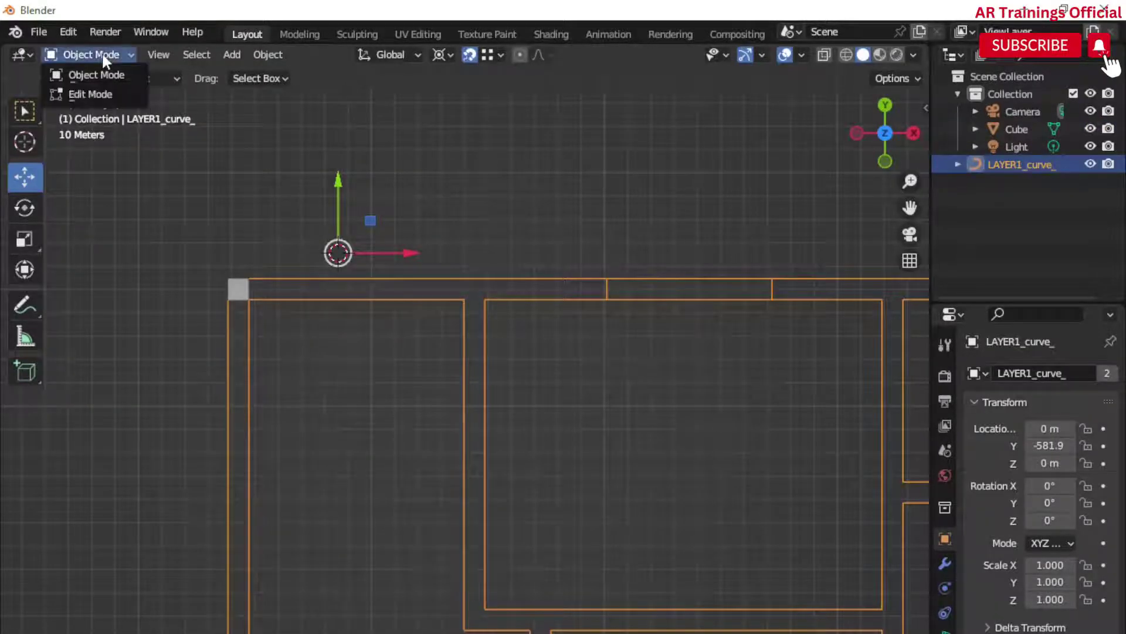
left_click(238, 290)
left_click(111, 56)
left_click(96, 93)
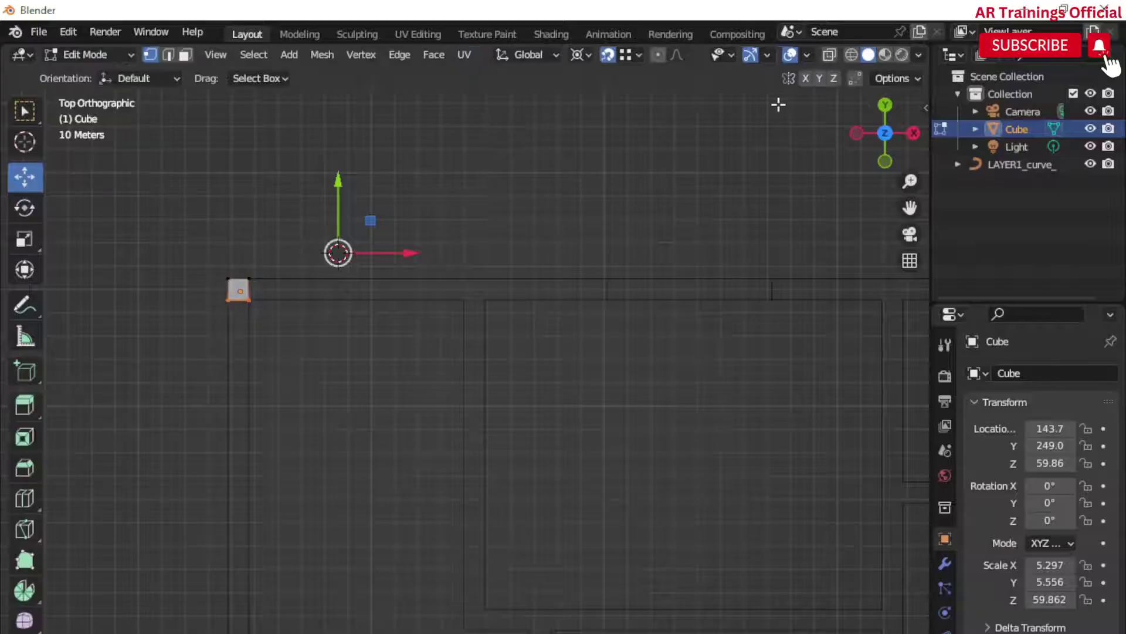
left_click(851, 54)
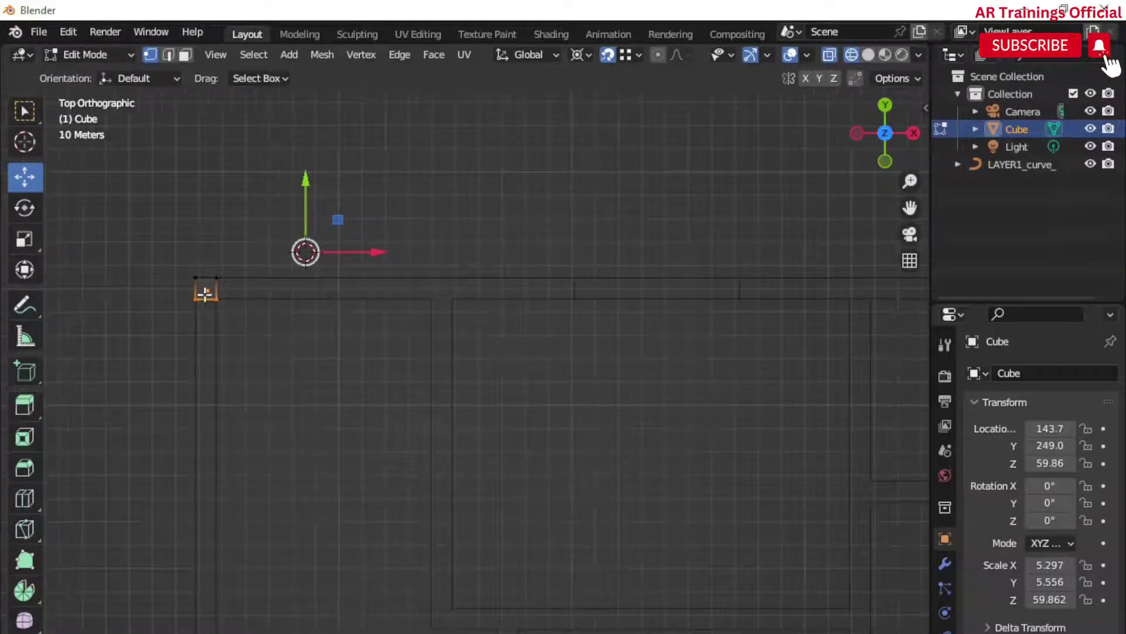
- Extrude the cube's right side along the upper wall to the near edge, then the far edge, of the first partition
scroll(427, 405, "up", 2)
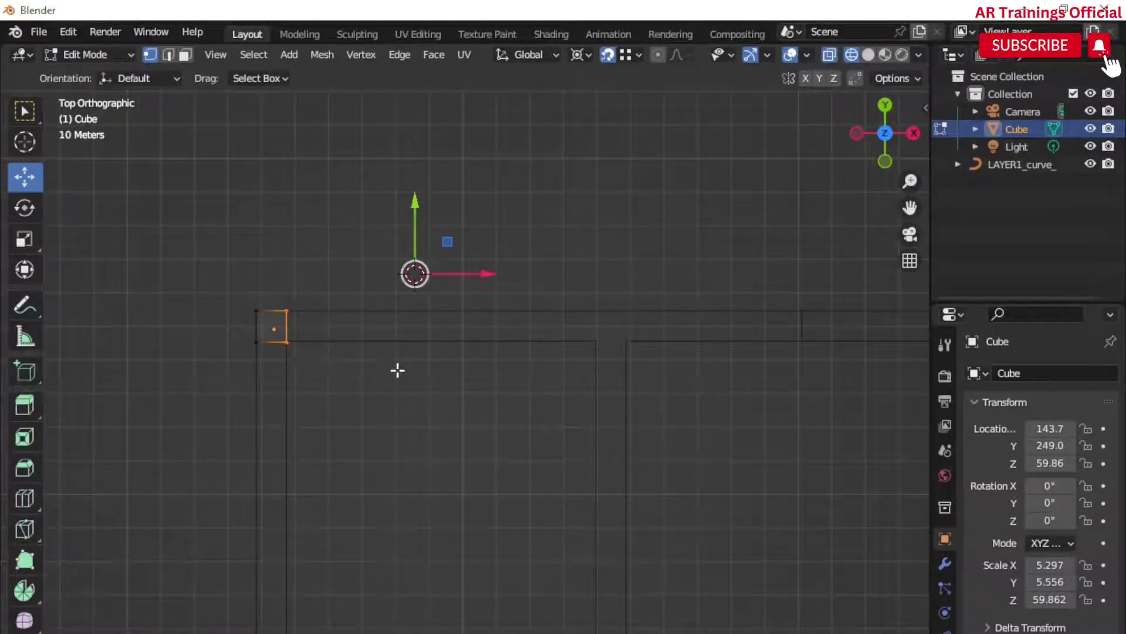
key("e")
left_click(596, 343)
key("e")
left_click(625, 340)
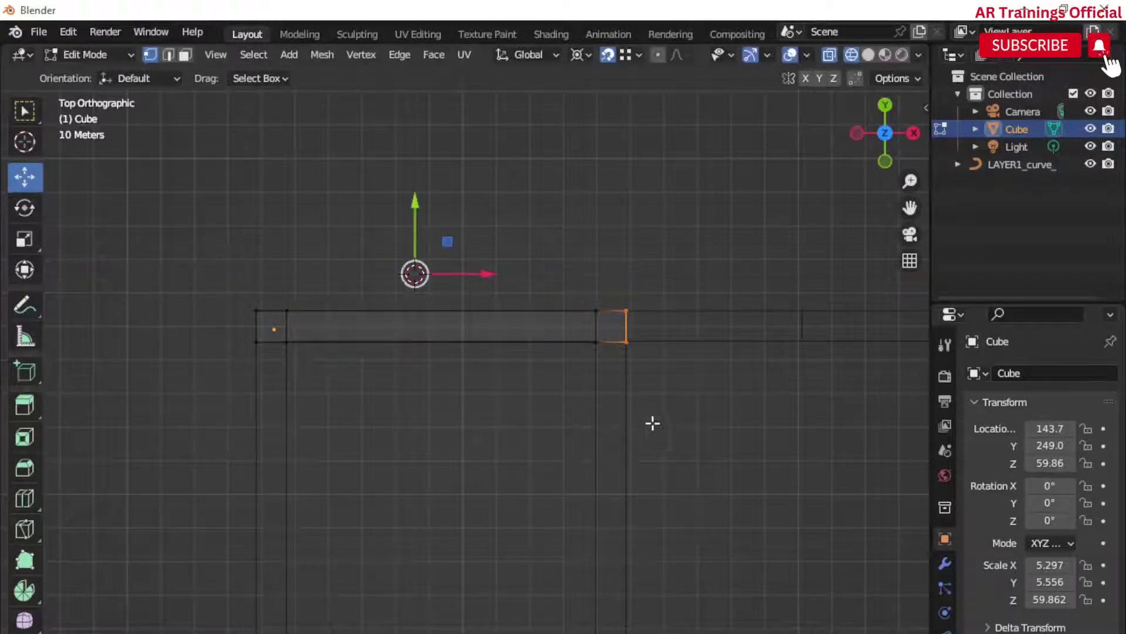
- Continue the upper wall with two extrusions, ending at the near and far edges of the window opening
middle_click_drag(653, 422, 419, 387, "shift")
key("e")
left_click(572, 382)
key("e")
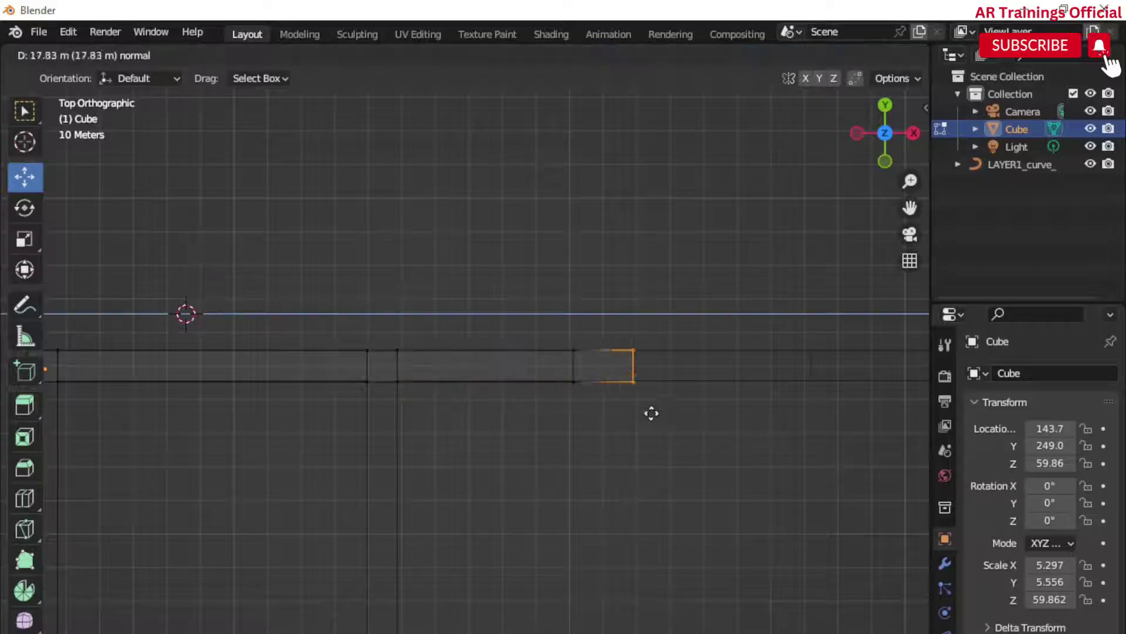
key("x")
left_click(807, 384)
middle_click_drag(807, 384, 450, 488, "shift")
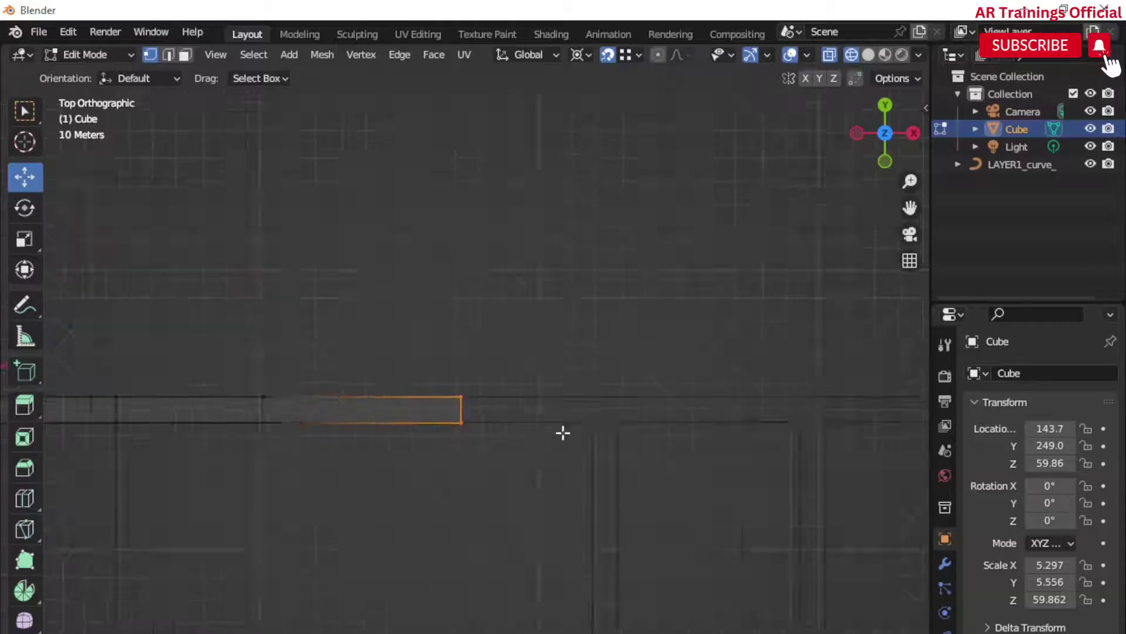
- Extrude the upper wall from the window opening across the next two partitions, stopping at each partition edge
middle_click_drag(563, 433, 523, 452)
left_click(886, 134)
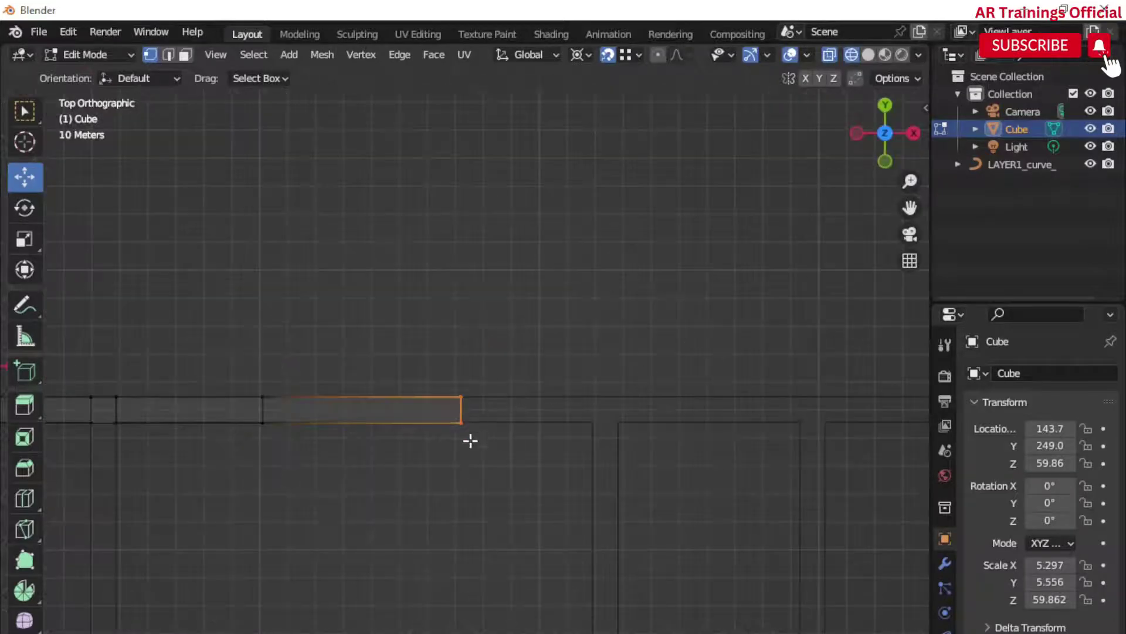
key("e")
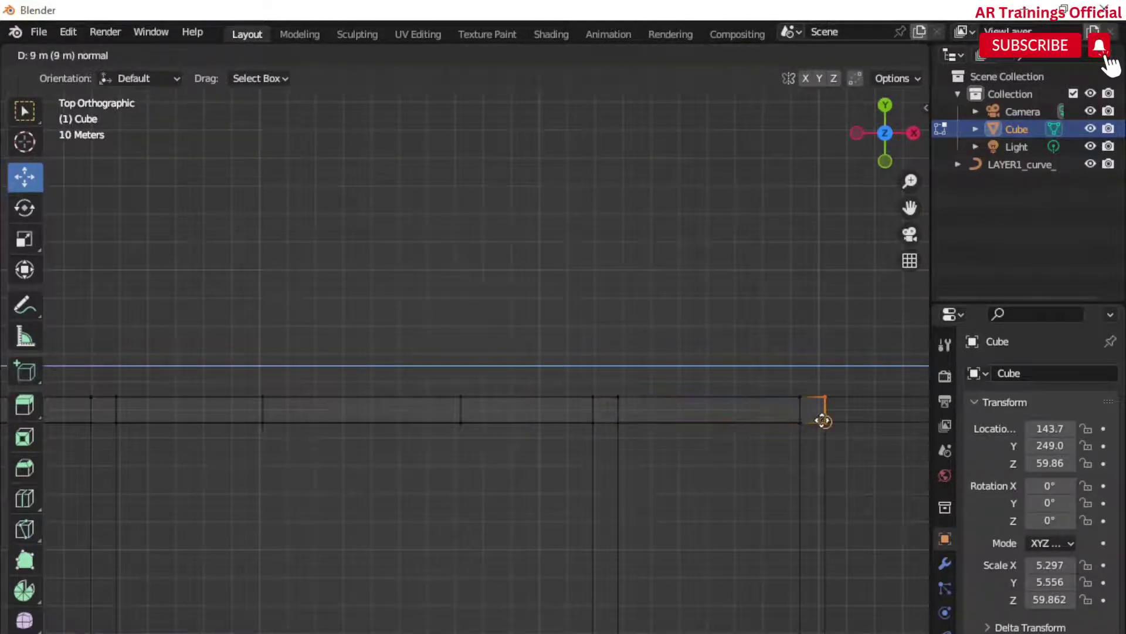
left_click(822, 421)
- Extrude the upper wall to the right outer wall's inner line and on to its outer line, completing the corner
middle_click_drag(804, 473, 470, 443, "shift")
scroll(470, 442, "down", 3)
scroll(568, 423, "up", 2)
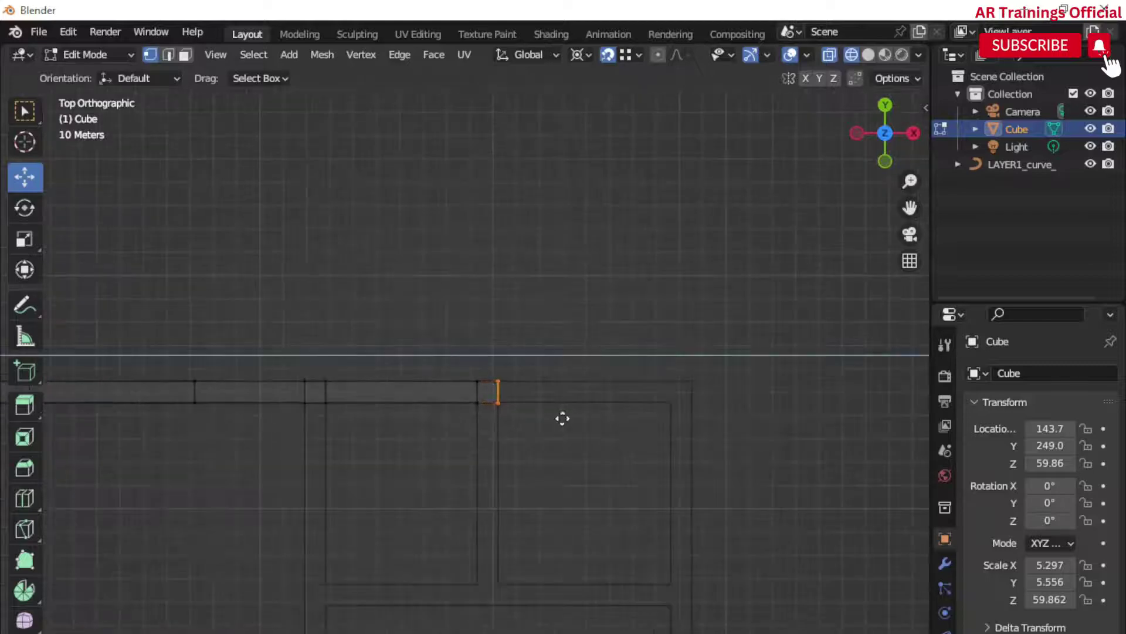
key("e")
left_click(674, 403)
key("e")
left_click(699, 398)
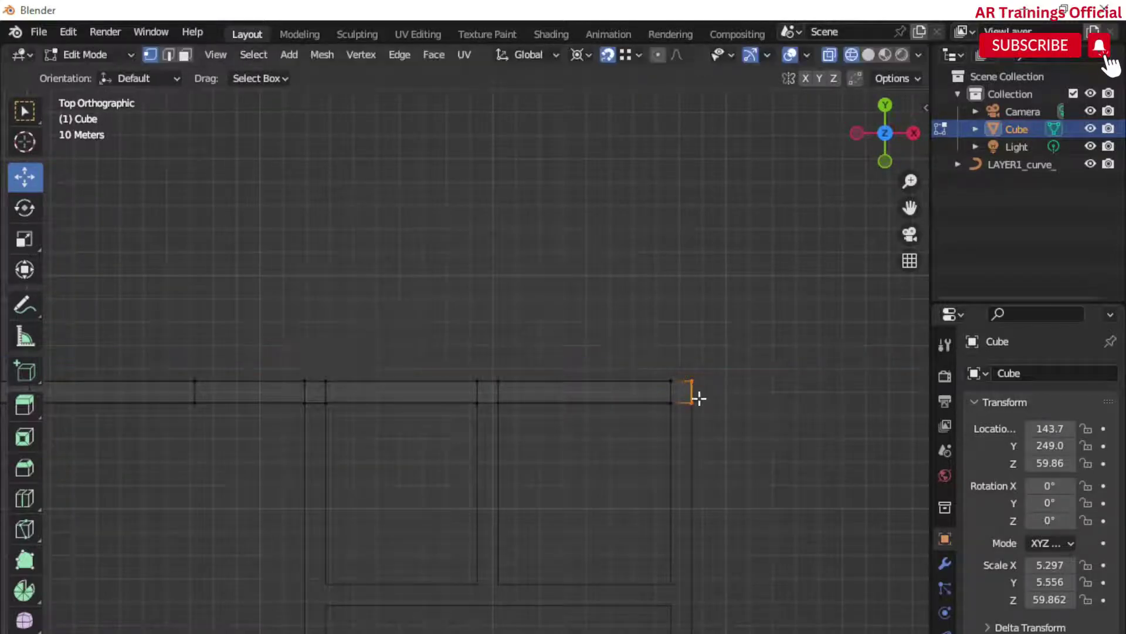
- Extrude the corner block's lower side down the right outer wall to both edges of the first horizontal partition
left_click(670, 396)
key("e")
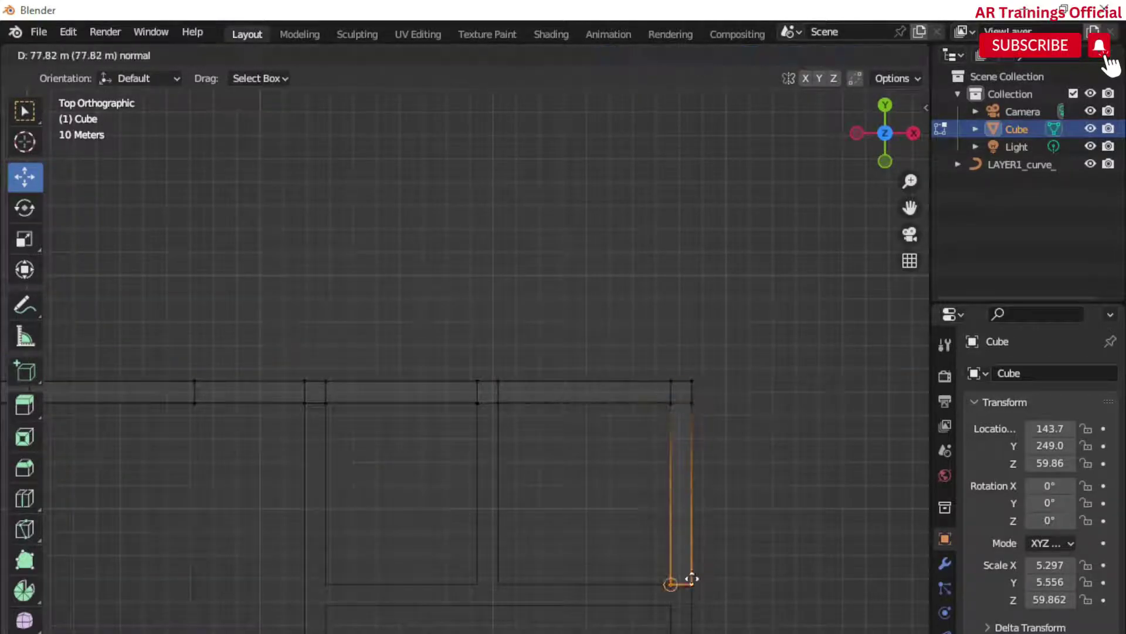
left_click(685, 585)
key("e")
left_click(691, 611)
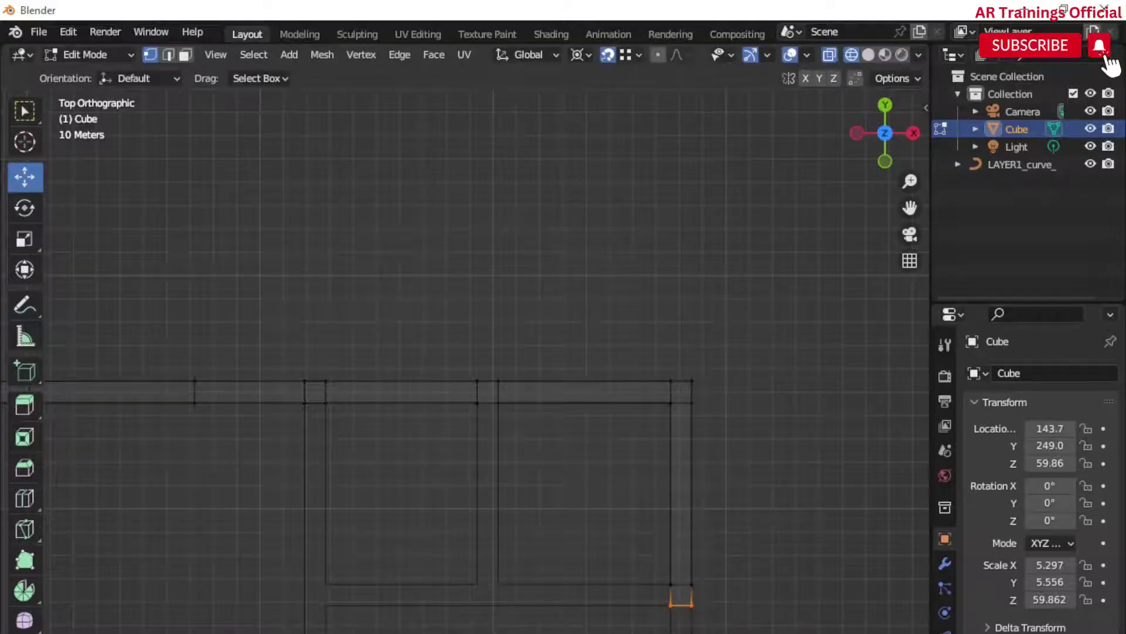
- Extrude the right outer wall further down to both edges of its window opening and on past the opening
middle_click_drag(741, 631, 691, 311, "shift")
key("e")
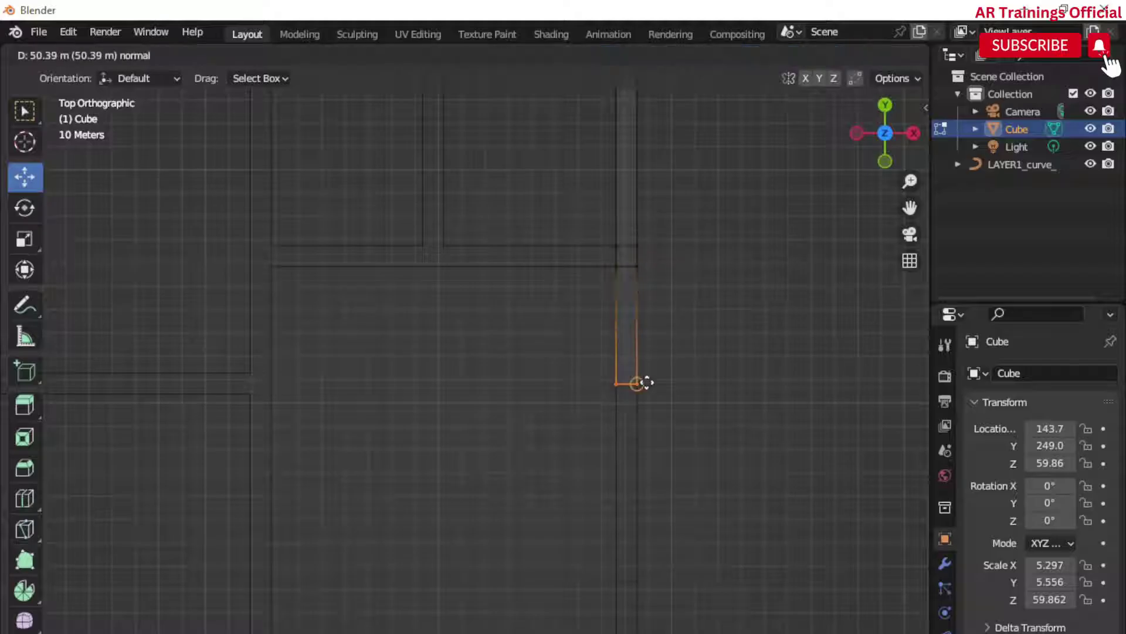
left_click(690, 616)
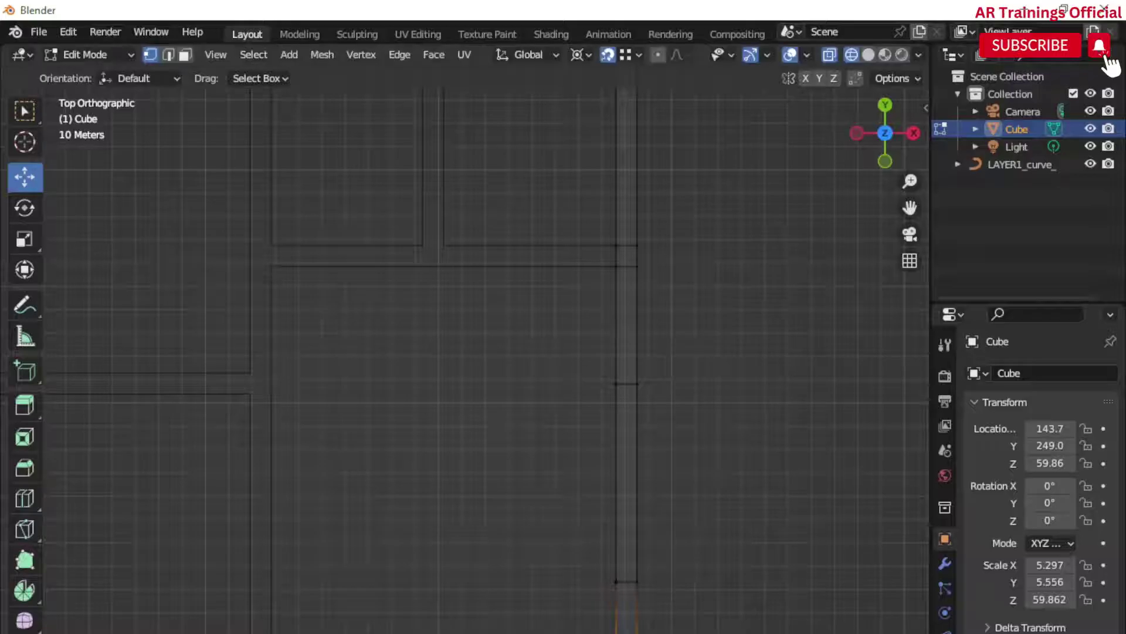
key("e")
left_click(689, 622)
- Continue extruding the lower end of the right outer wall toward the plan's lower-right corner
scroll(597, 613, "down", 2)
middle_click_drag(527, 611, 720, 617, "shift")
scroll(750, 626, "up", 1)
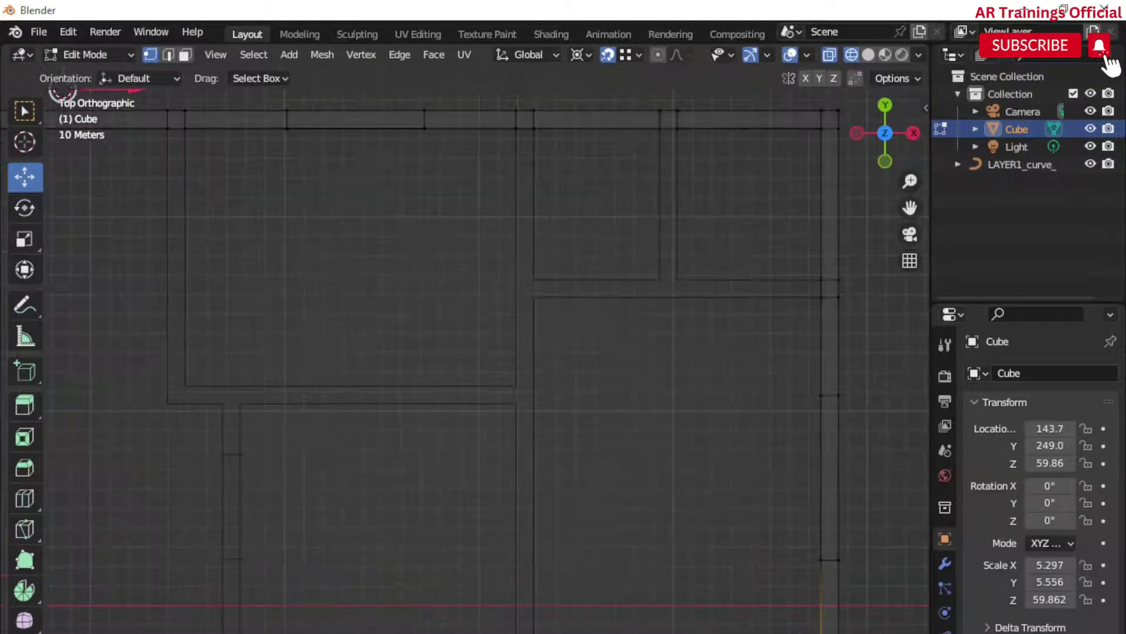
key("e")
left_click(830, 628)
key("e")
left_click(830, 628)
- Extrude the lower outer wall along the plan's bottom side to the lower-left corner
key("e")
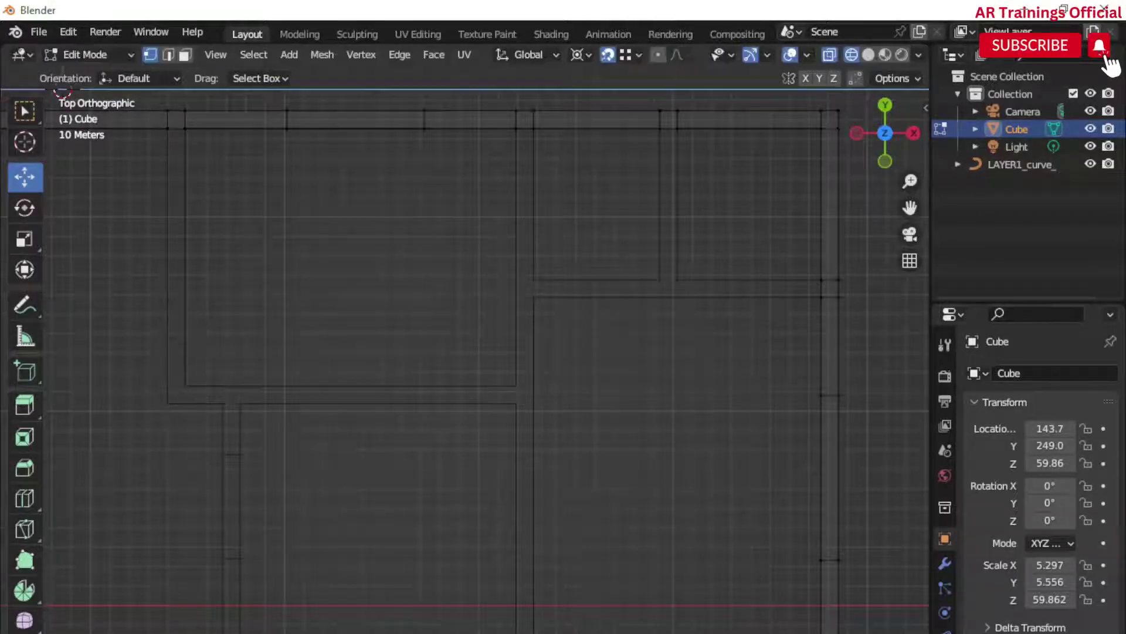
middle_click_drag(140, 420, 465, 410, "shift")
scroll(464, 410, "up", 1)
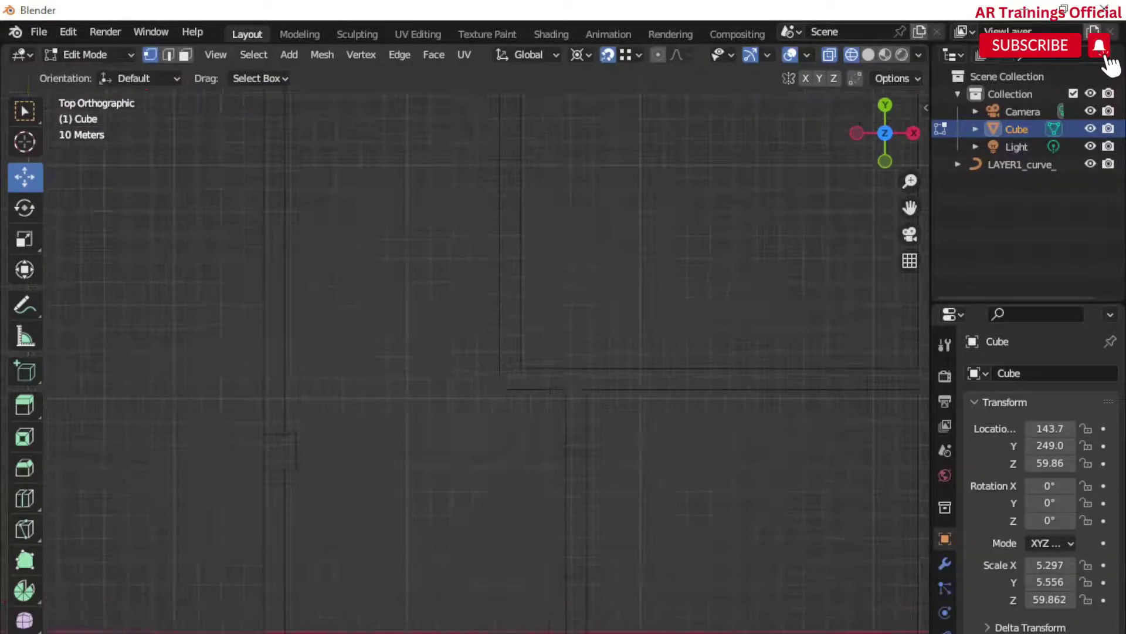
scroll(492, 361, "up", 1)
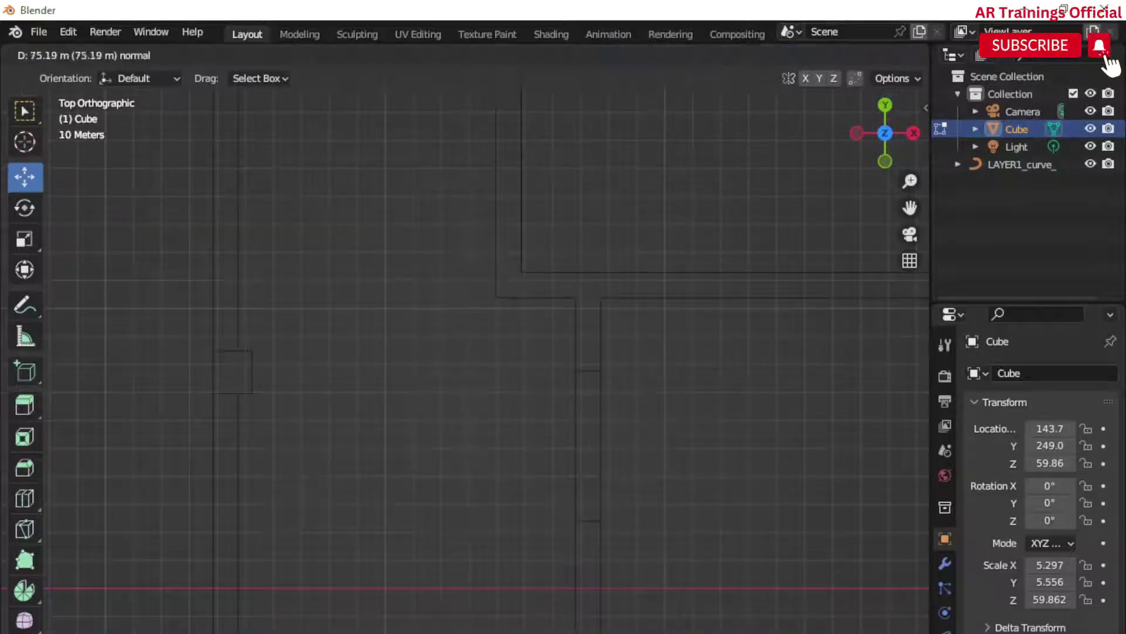
left_click(252, 633)
scroll(253, 633, "up", 2)
scroll(252, 633, "down", 2)
scroll(293, 623, "up", 1)
middle_click_drag(241, 633, 367, 602, "shift")
- Extrude the lower-left corner block up the left outer wall, past the corner column, to both edges of the upper column
key("e")
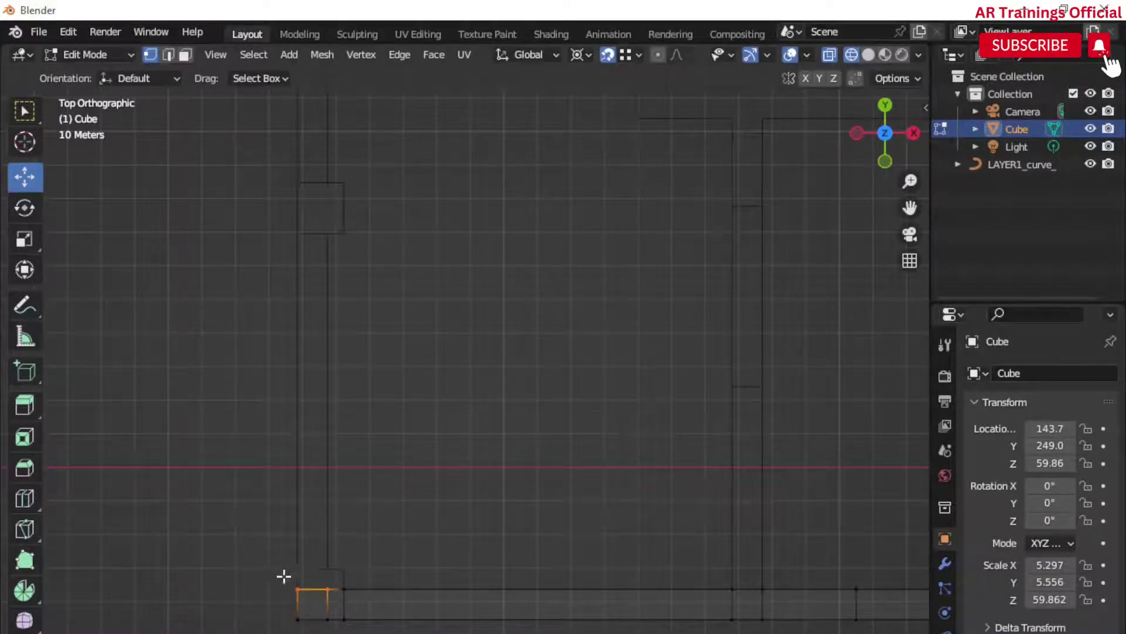
scroll(292, 572, "down", 2)
middle_click_drag(362, 532, 354, 601, "shift")
scroll(353, 606, "up", 1)
key("e")
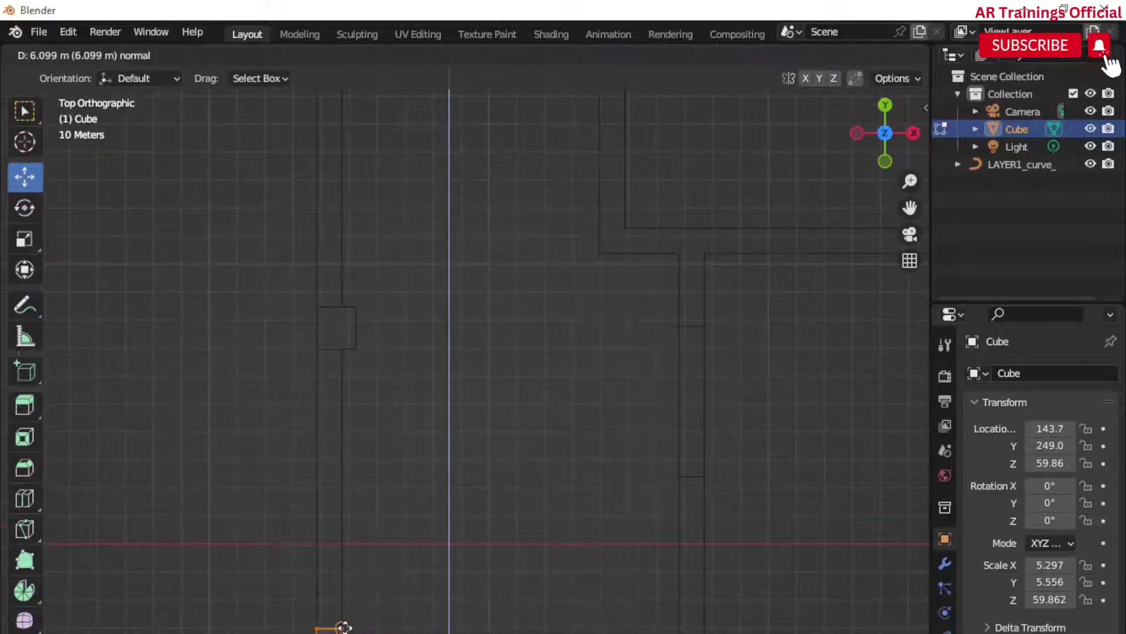
key("e")
left_click(345, 314)
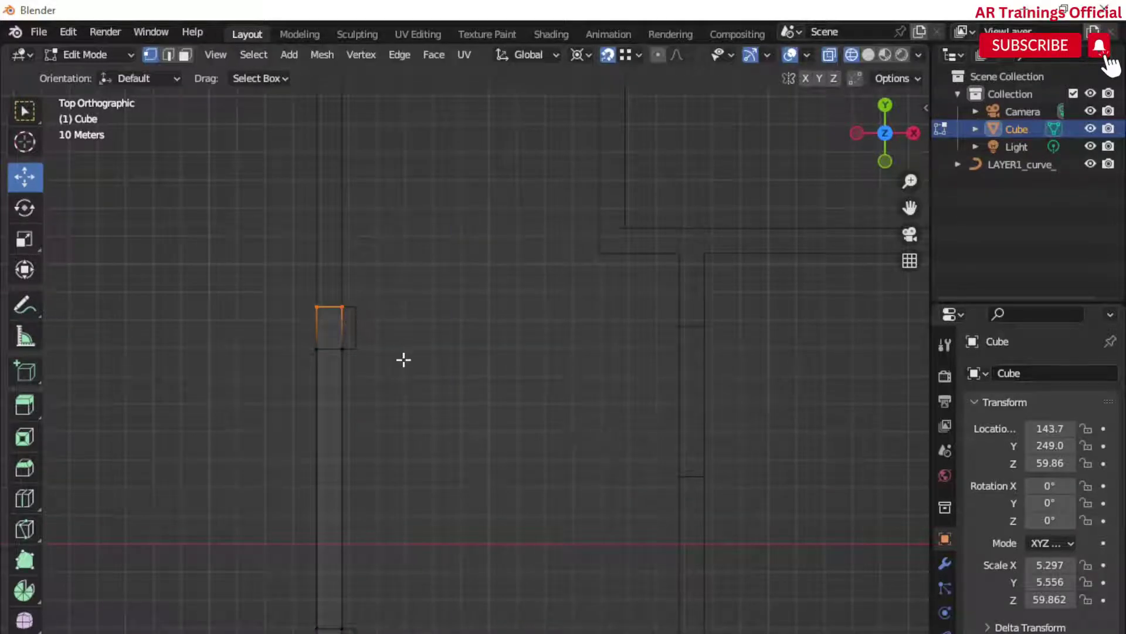
- Extrude the left outer wall up to the upper-left corner block, closing the outer wall loop
middle_click_drag(384, 228, 370, 549, "shift")
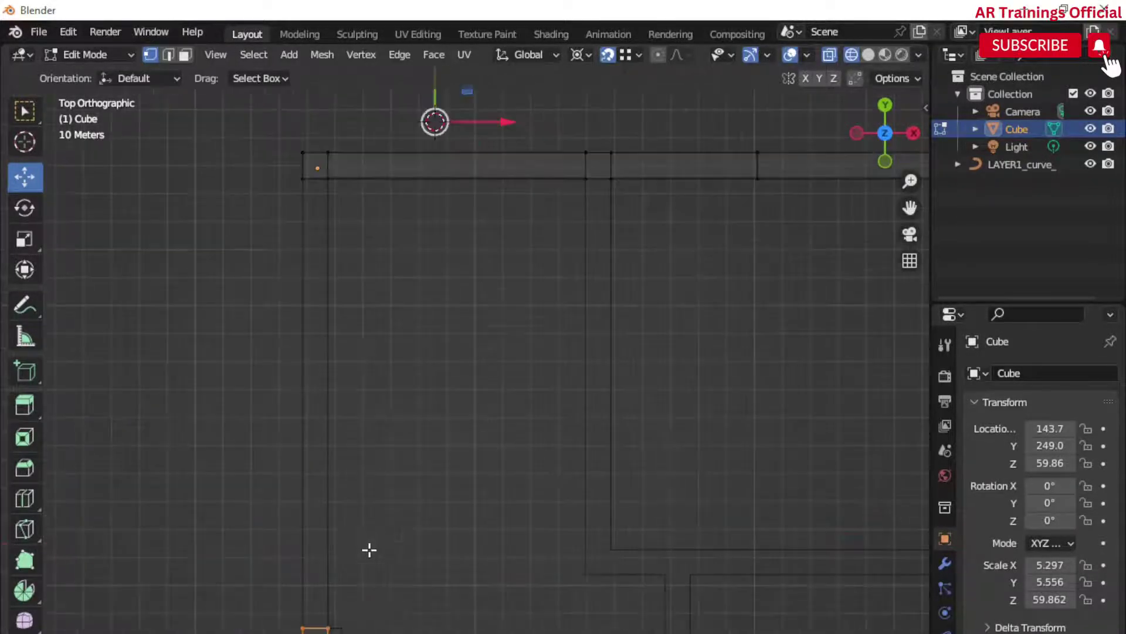
key("e")
left_click(327, 184)
scroll(422, 350, "down", 6)
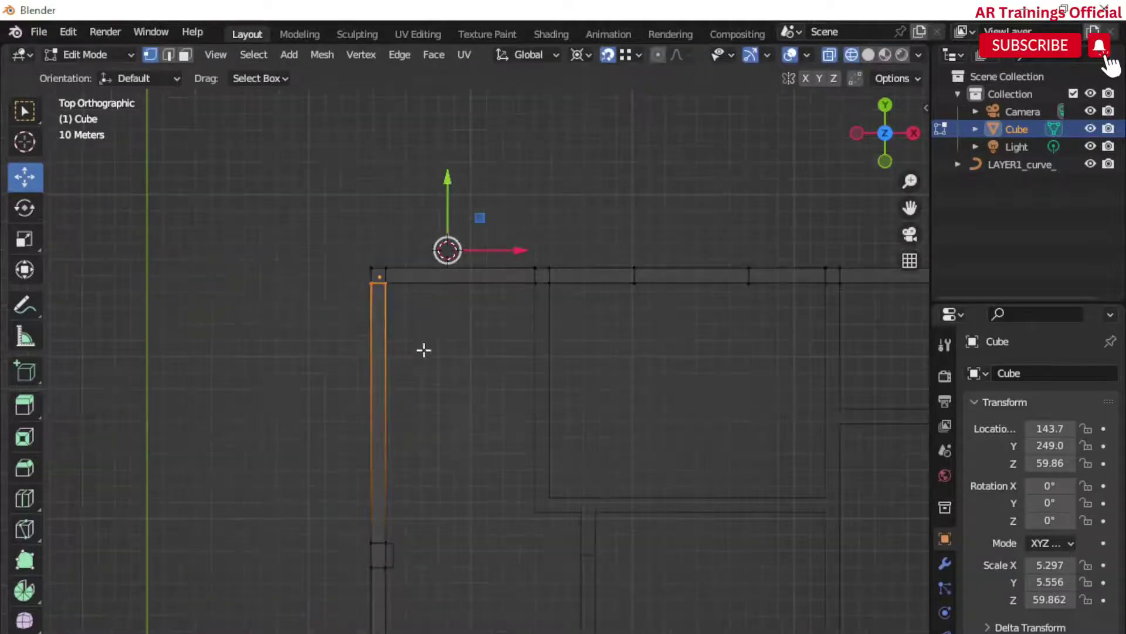
- Inspect the closed outer walls in solid shading and Object Mode from a perspective view
middle_click_drag(545, 439, 449, 432, "shift")
left_click(868, 54)
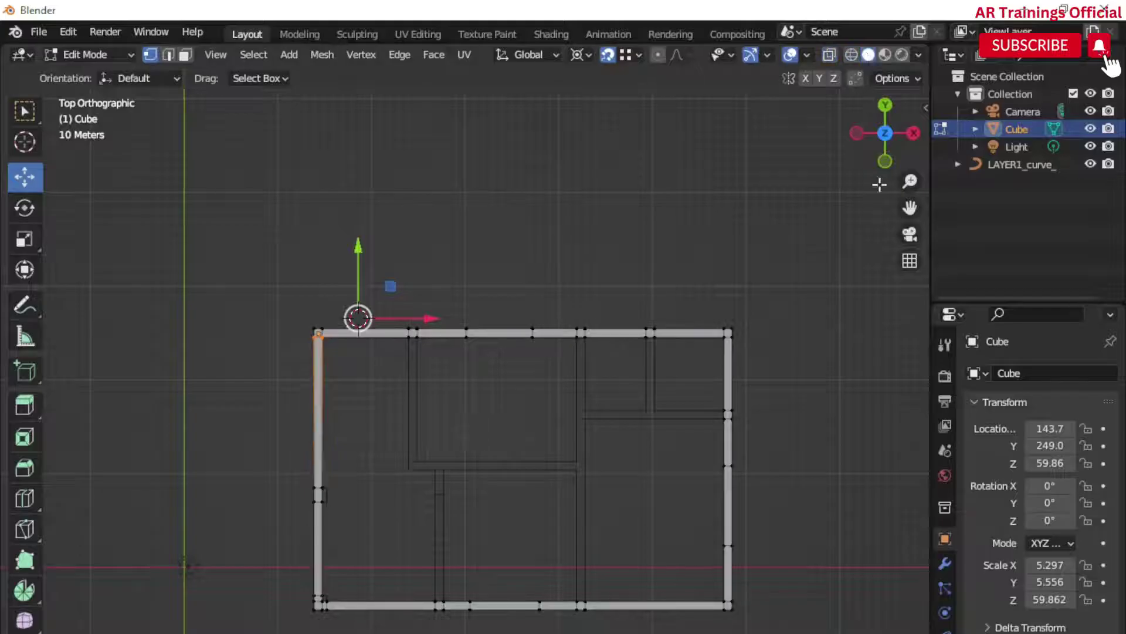
key("Tab")
middle_click_drag(376, 352, 513, 569)
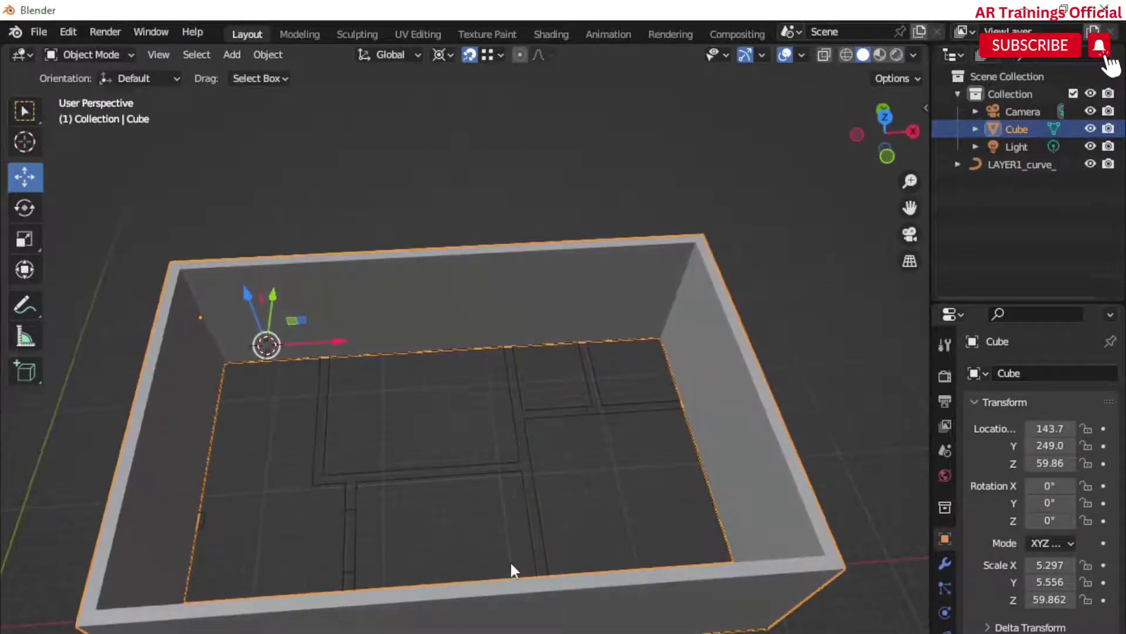
- Return the wall mesh to Edit Mode in a wireframe top view, framed on the upper interior walls
left_click(883, 119)
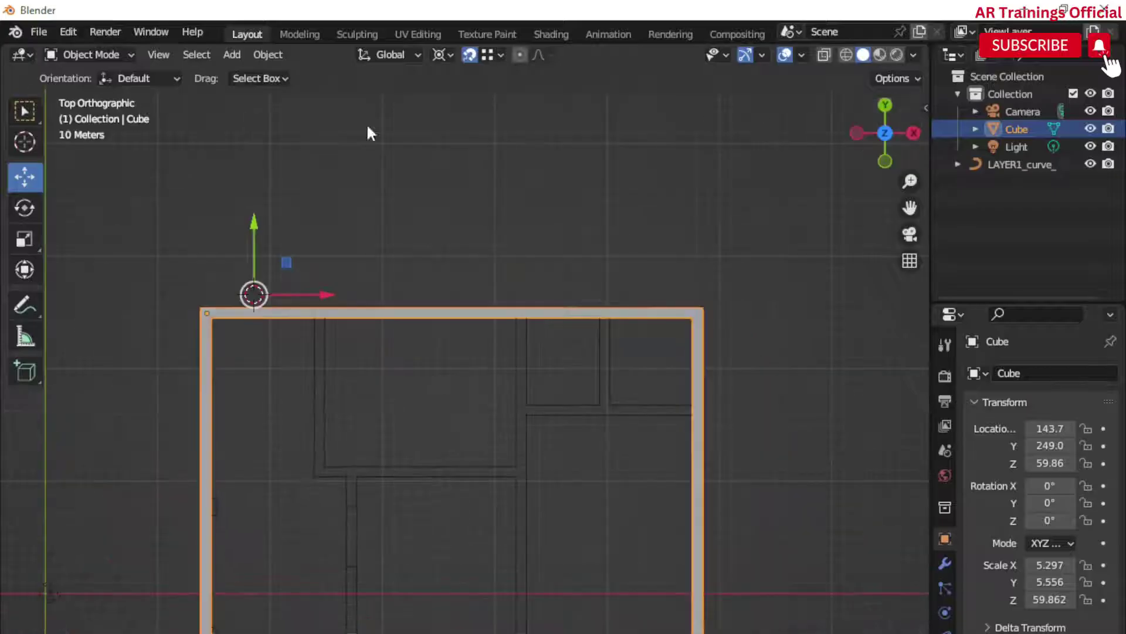
left_click(91, 54)
left_click(92, 93)
left_click(850, 54)
scroll(297, 319, "up", 2)
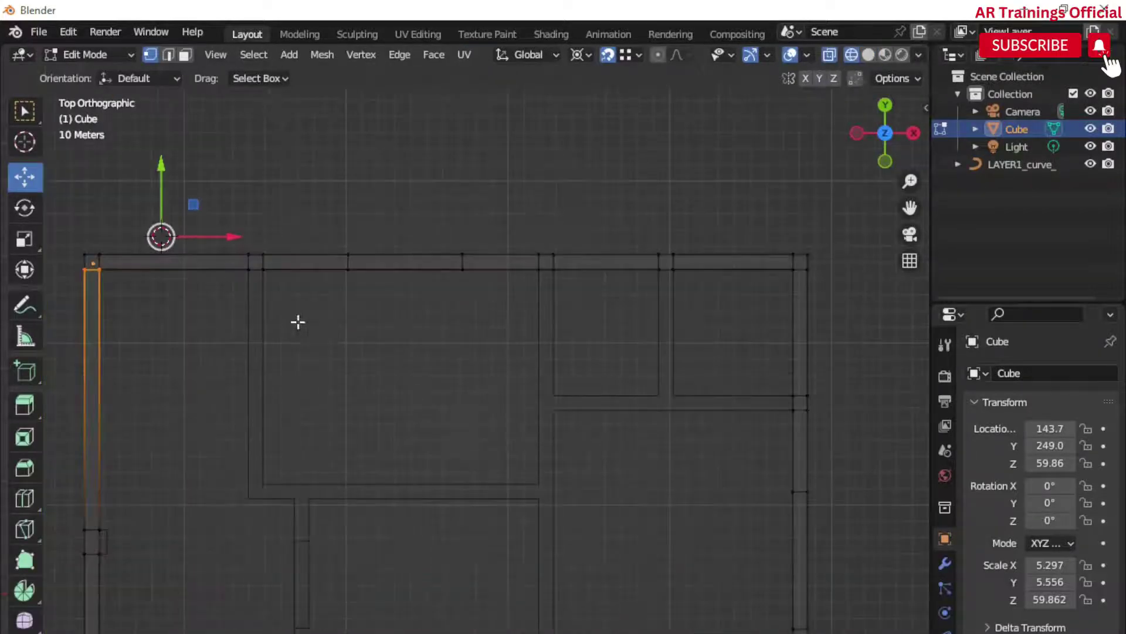
middle_click_drag(297, 319, 362, 345, "shift")
scroll(341, 293, "up", 1)
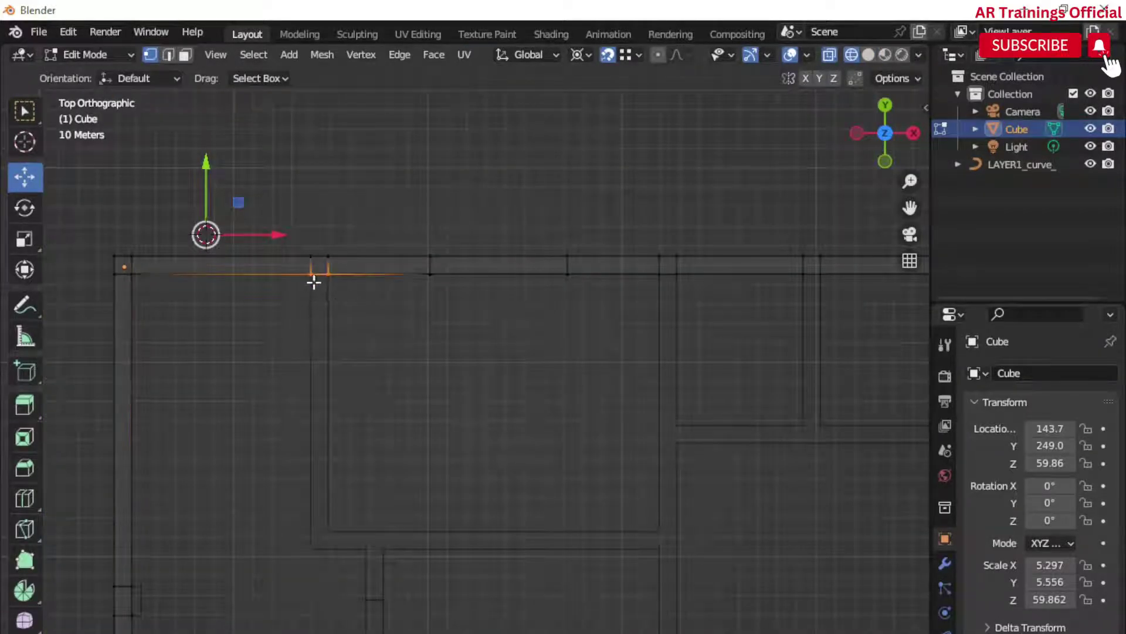
- Extrude the first interior wall down from the upper wall to both partition edges, and along the partition to the central wall
key("e")
left_click(326, 534)
key("e")
left_click(342, 559)
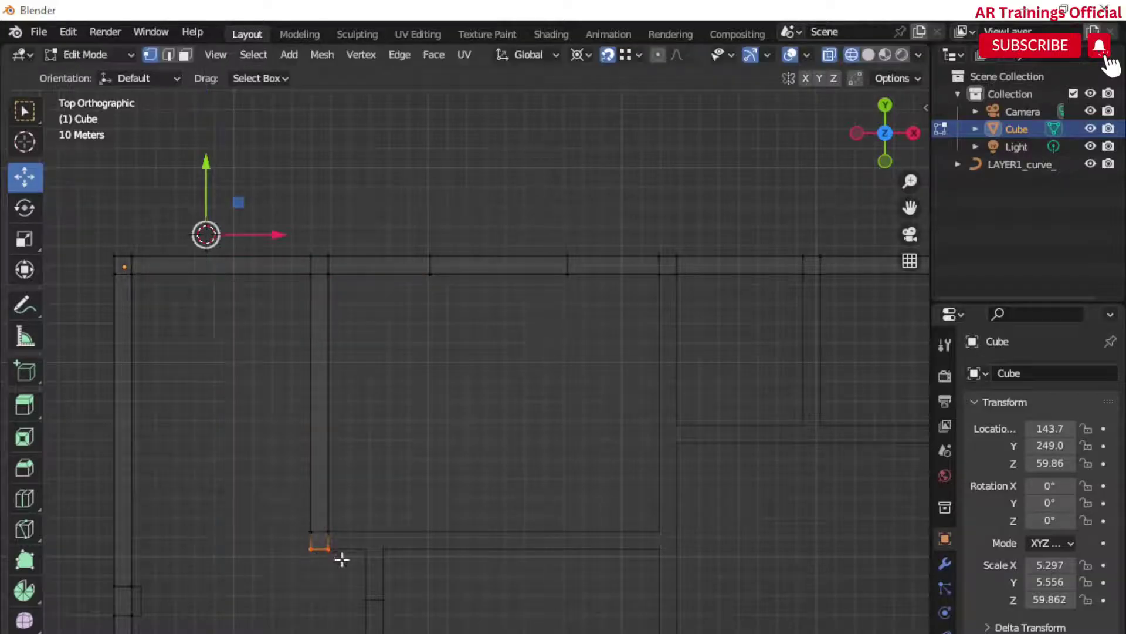
key("e")
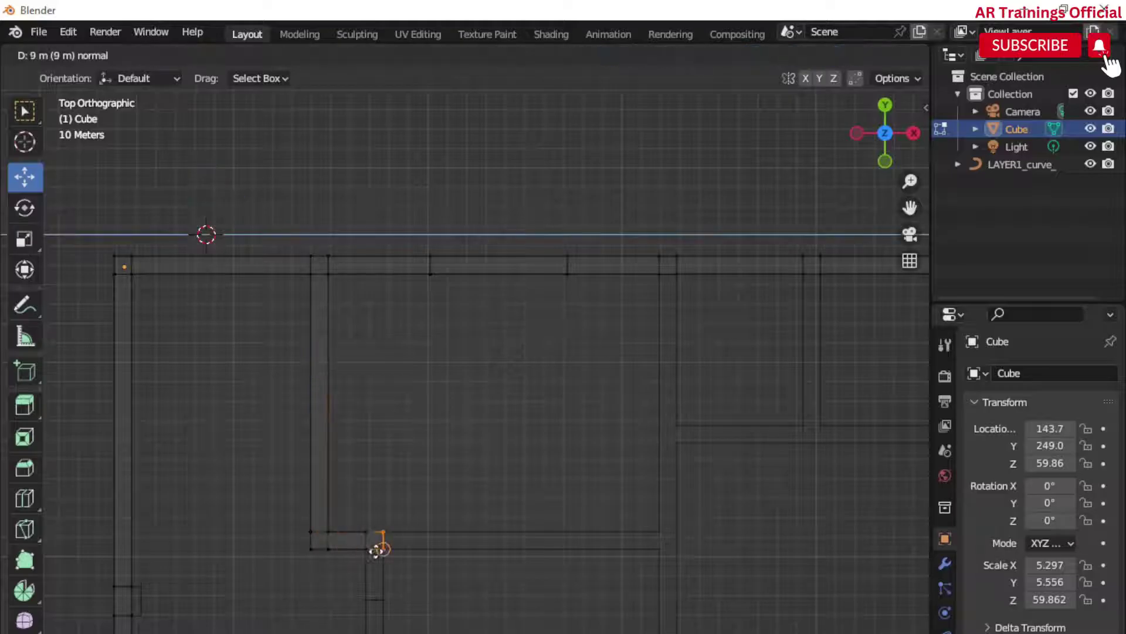
left_click(654, 540)
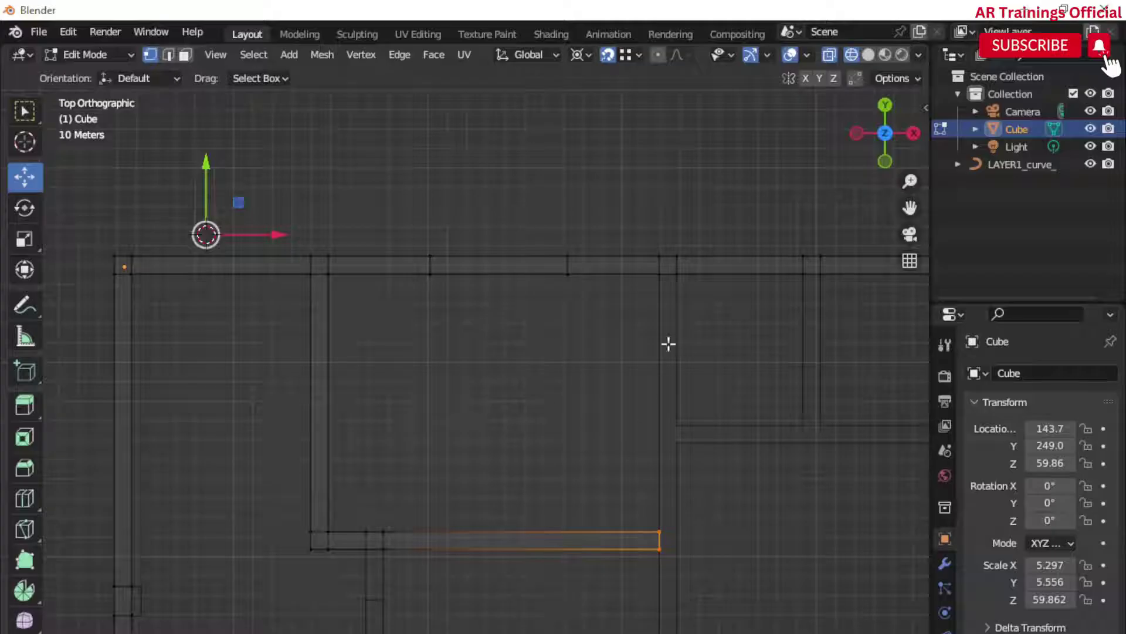
- Extrude the central wall down from the upper wall, past the right partition's edges, to the left partition's lower edge
key("e")
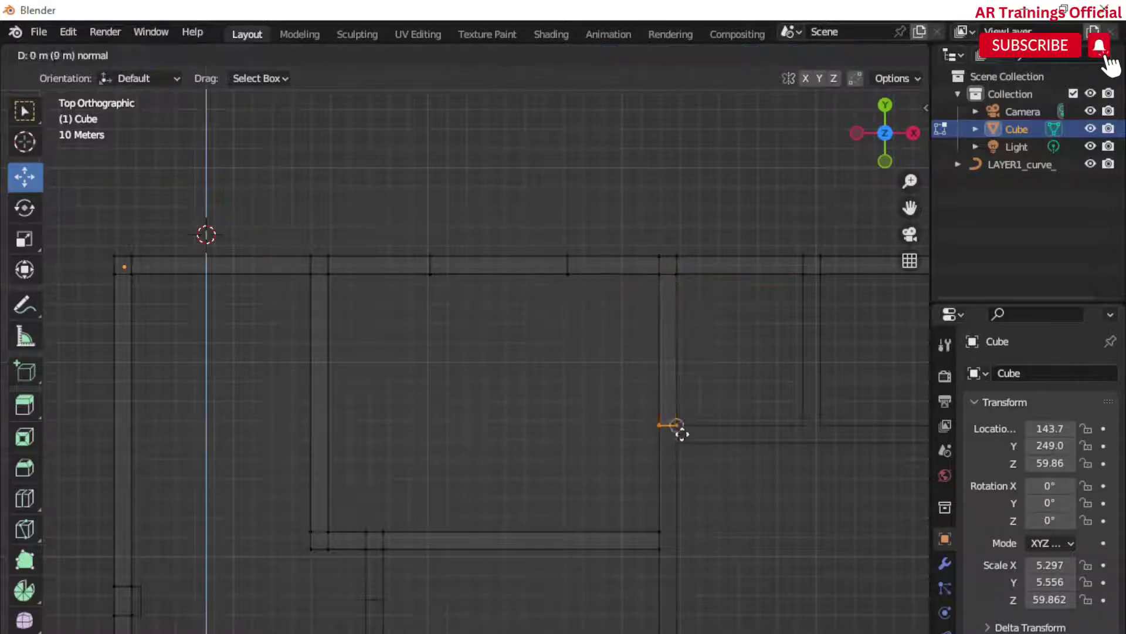
left_click(668, 534)
middle_click_drag(575, 595, 468, 558)
left_click(886, 127)
- Extrude the horizontal partition from the central wall, through both edges of the small dividing wall, to the right outer wall
middle_click_drag(749, 392, 504, 412, "shift")
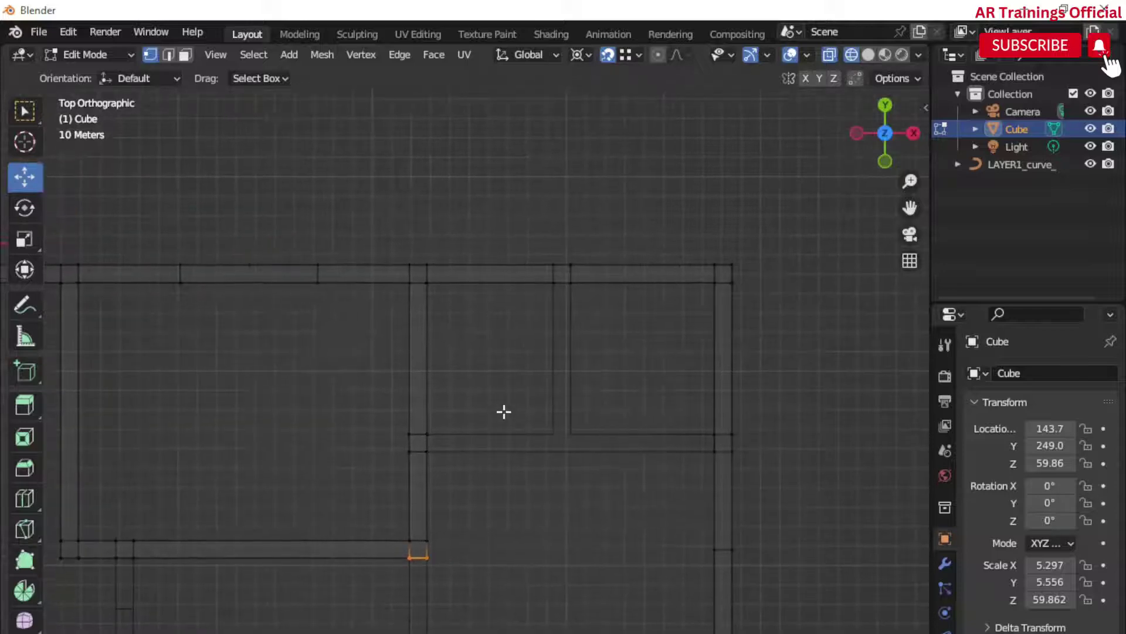
scroll(504, 412, "up", 2)
key("e")
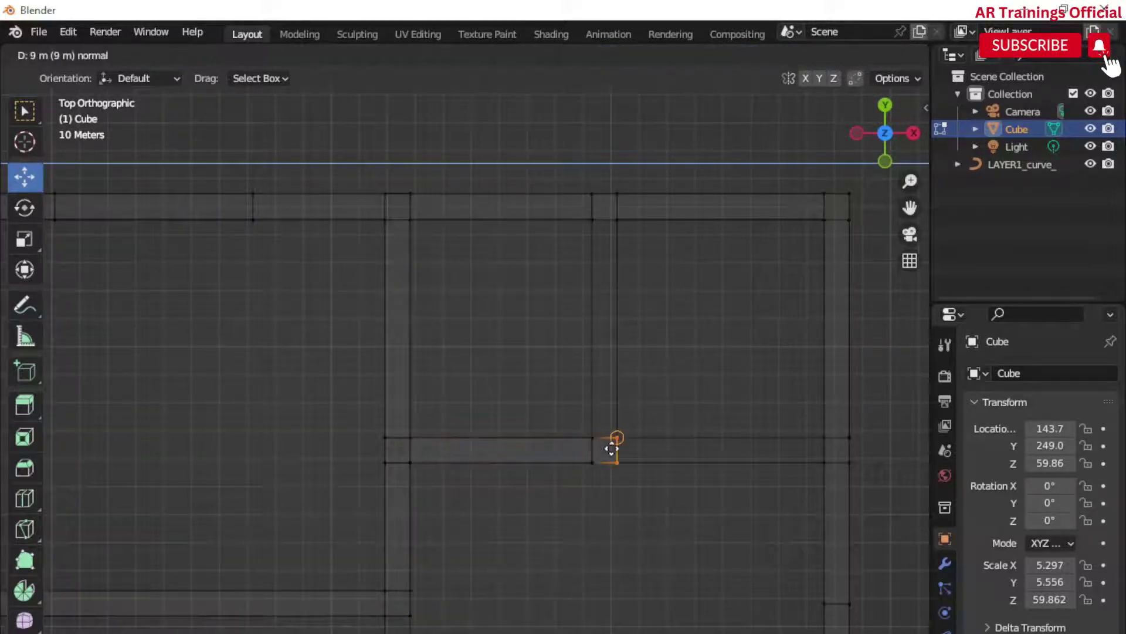
left_click(803, 459)
- Extrude the central wall's lower end down to the lower outer wall
scroll(712, 503, "down", 2)
middle_click_drag(587, 560, 712, 398, "shift")
key("e")
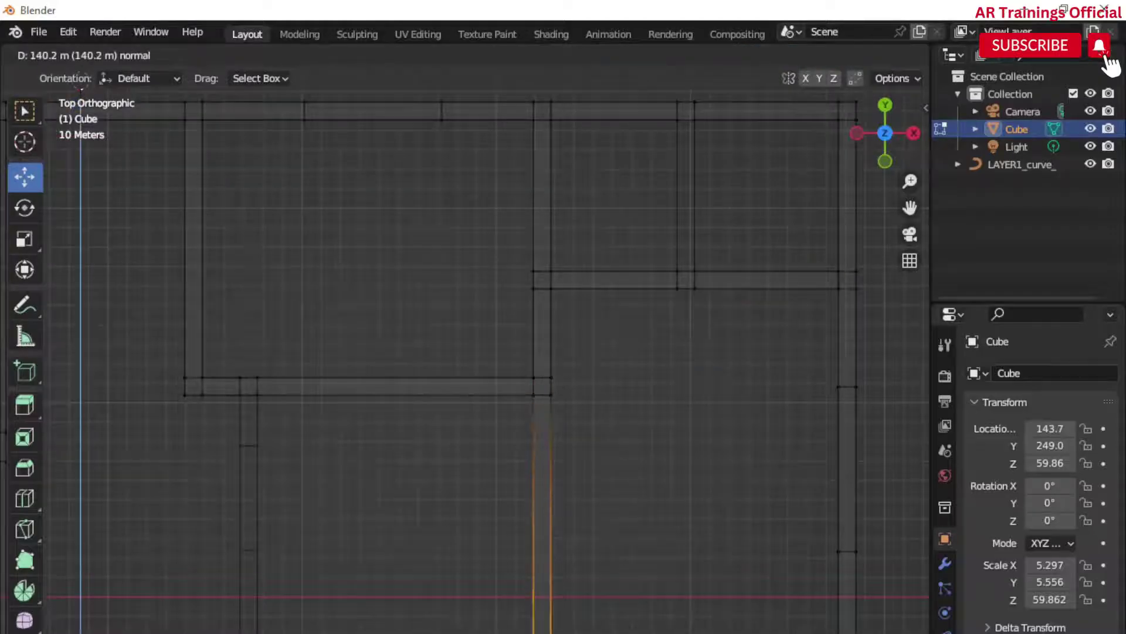
- Extrude the lower-left interior wall down from the partition, through both edges of its opening, to the lower outer wall
middle_click_drag(479, 630, 637, 623, "shift")
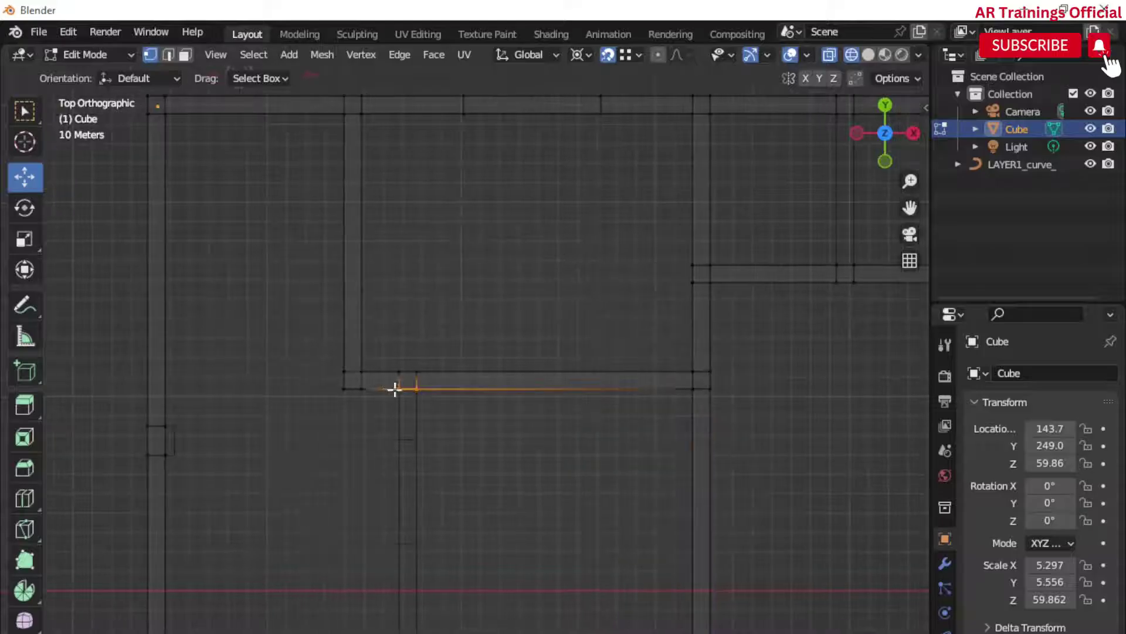
key("e")
left_click(412, 440)
key("e")
left_click(411, 541)
key("e")
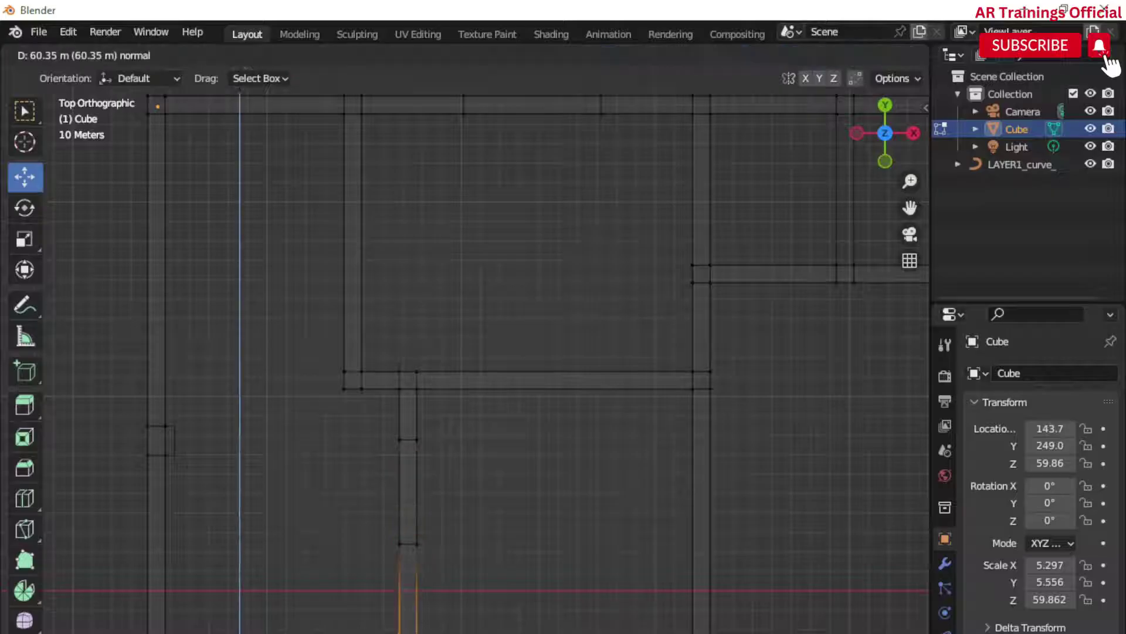
scroll(348, 551, "down", 5)
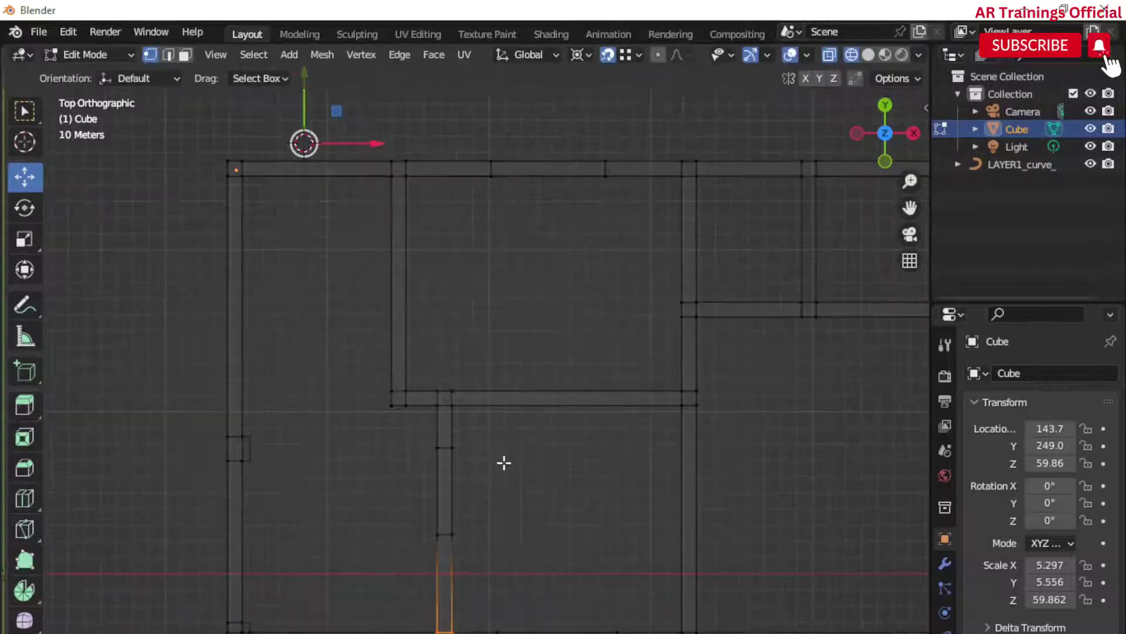
middle_click_drag(444, 504, 456, 514, "shift")
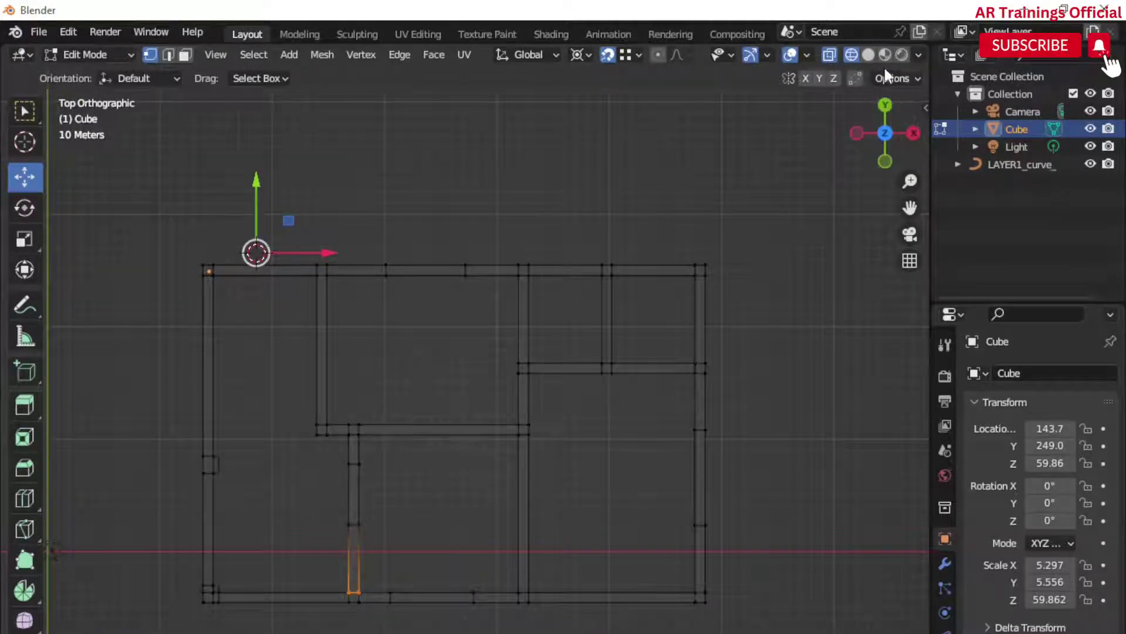
- Switch to Object Mode with solid shading and inspect the walls from a perspective view
left_click(88, 54)
left_click(94, 73)
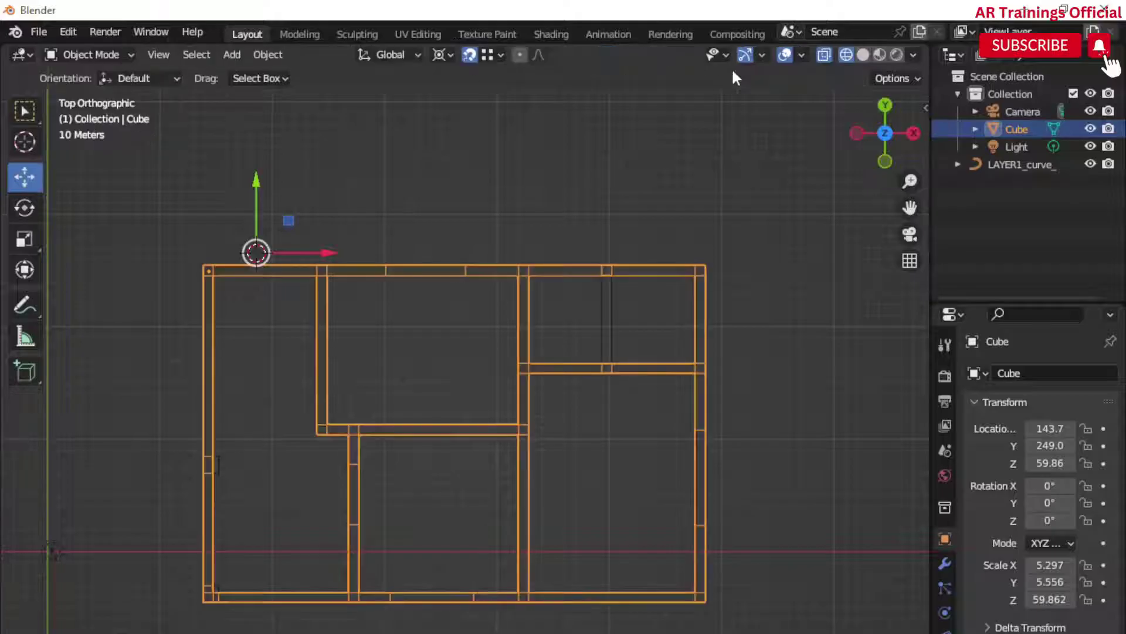
left_click(863, 55)
mouse_move(821, 246)
middle_mouse_down()
mouse_move(702, 475)
mouse_move(706, 393)
mouse_move(539, 420)
mouse_move(631, 420)
mouse_move(473, 428)
mouse_move(544, 508)
mouse_move(624, 460)
mouse_move(669, 460)
mouse_move(487, 513)
mouse_move(429, 552)
middle_mouse_up()
scroll(447, 423, "up", 2)
scroll(427, 543, "down", 4)
middle_click_drag(617, 573, 371, 505)
- Add a cube with a scale of about 18.7 and move it along X, behind the upper outer wall
key("shift+a")
mouse_move(269, 365)
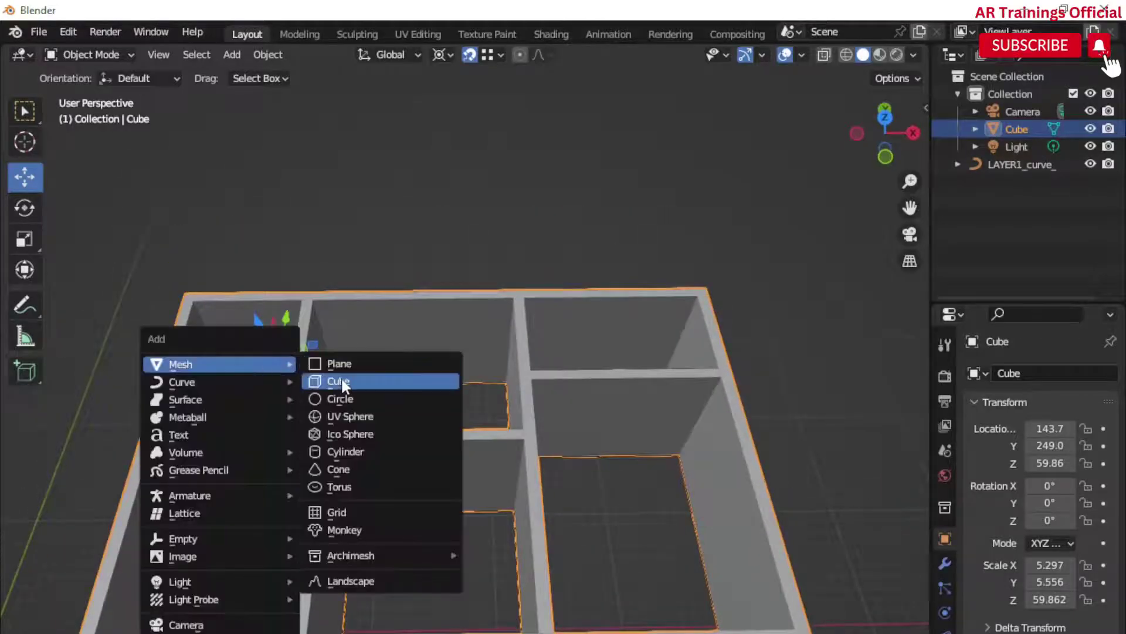
left_click(352, 382)
left_click(321, 375)
left_click_drag(318, 374, 421, 377)
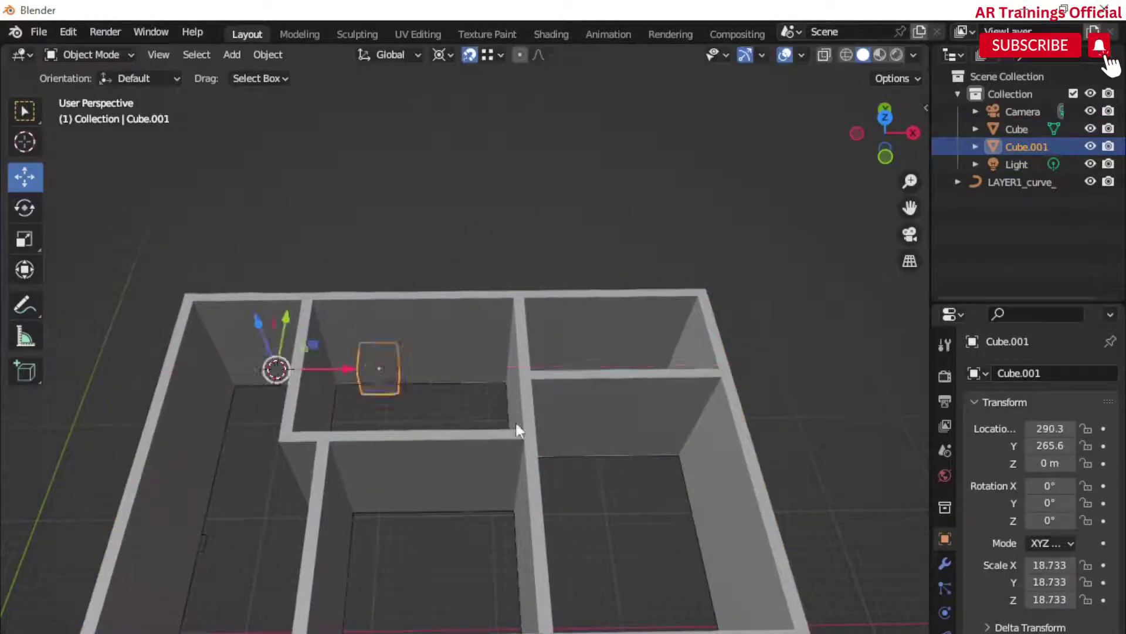
- With snapping off, move the new cube to about X 327.3, Y 240.4 and Z 65.74, into the upper outer wall
middle_click_drag(518, 431, 343, 405)
middle_click_drag(601, 373, 528, 337)
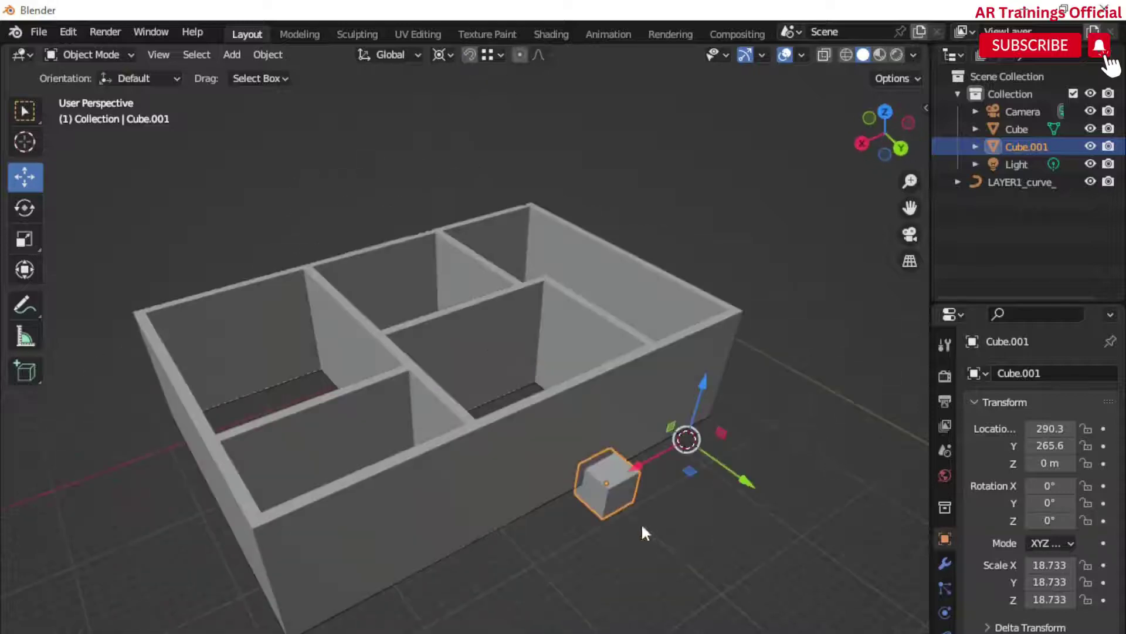
middle_click_drag(642, 523, 651, 463)
left_click_drag(703, 411, 705, 347)
middle_click_drag(621, 485, 651, 546)
scroll(616, 437, "up", 2)
middle_click_drag(519, 539, 619, 566)
left_click_drag(501, 353, 465, 362)
middle_click_drag(455, 548, 598, 575)
left_click_drag(357, 436, 400, 447)
middle_click_drag(509, 520, 473, 533)
key("s")
right_click(460, 484)
key("s")
key("x")
key("Escape")
key("s")
key("y")
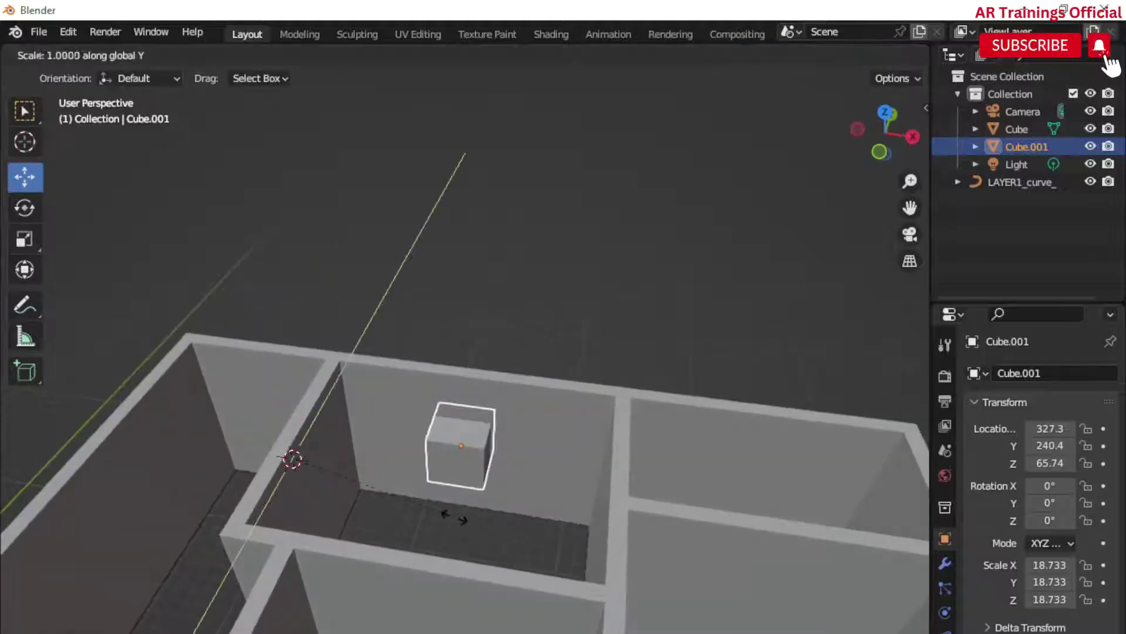
key("Escape")
key("s")
key("z")
key("Escape")
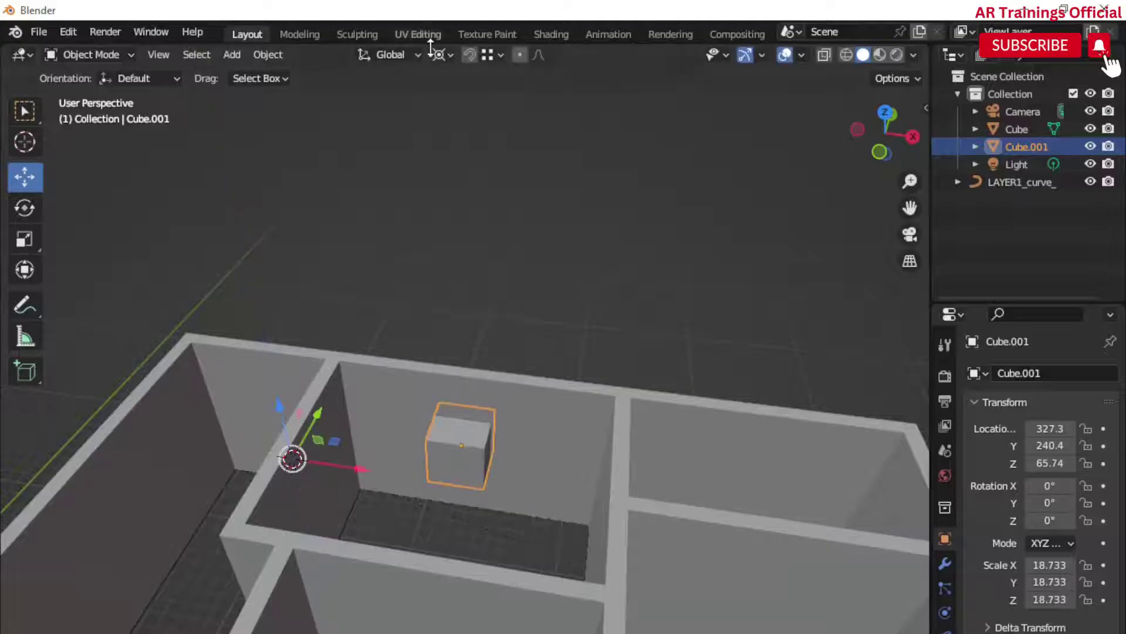
- Set the transform pivot to Bounding Box Center and widen the new cube along X to a scale of about 55.8
left_click(445, 54)
left_click(477, 77)
key("s")
key("x")
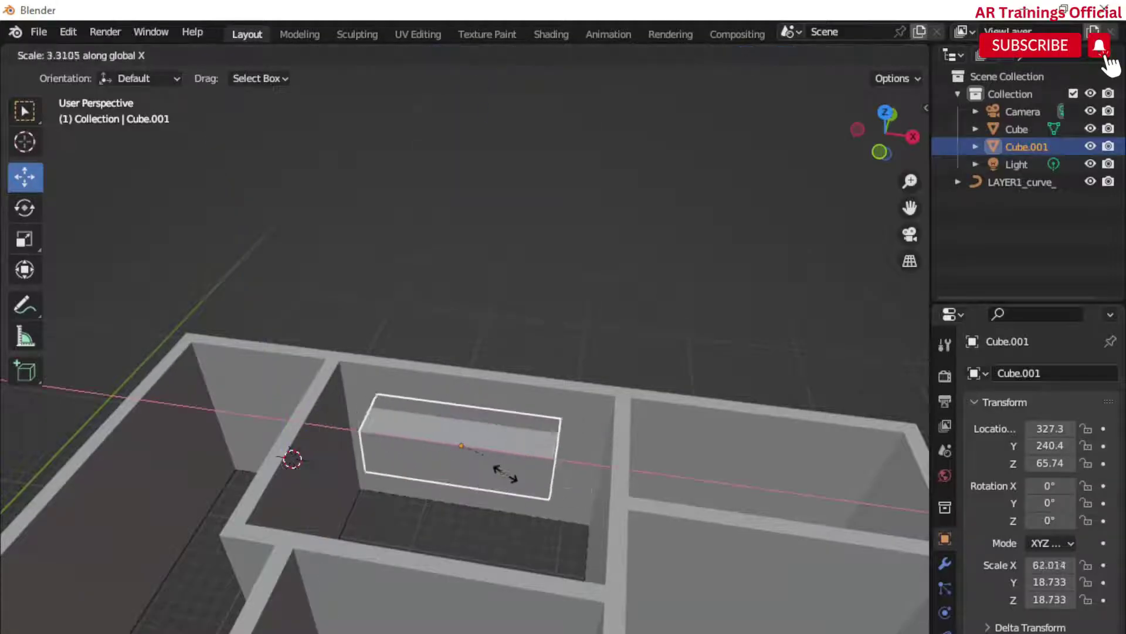
left_click(496, 508)
mouse_move(495, 508)
middle_mouse_down()
mouse_move(481, 478)
mouse_move(503, 522)
middle_mouse_up()
key("s")
key("y")
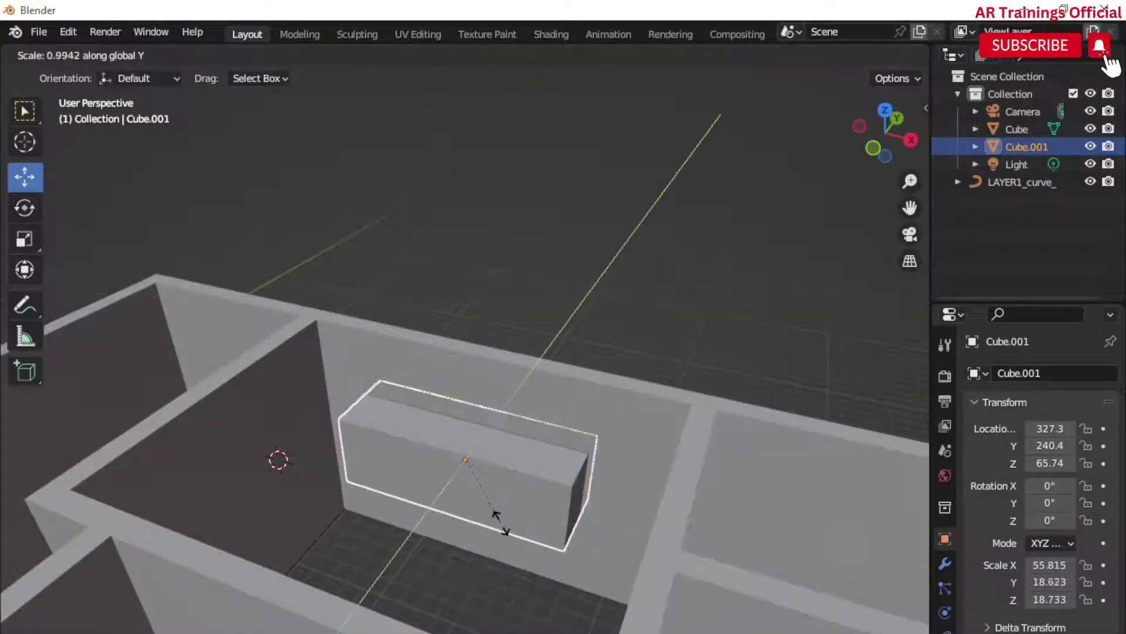
key("Escape")
- Scale the block along Z to about 27.8 and raise it to a Z location of about 77.58
key("s")
key("z")
left_click(491, 504)
key("g")
key("z")
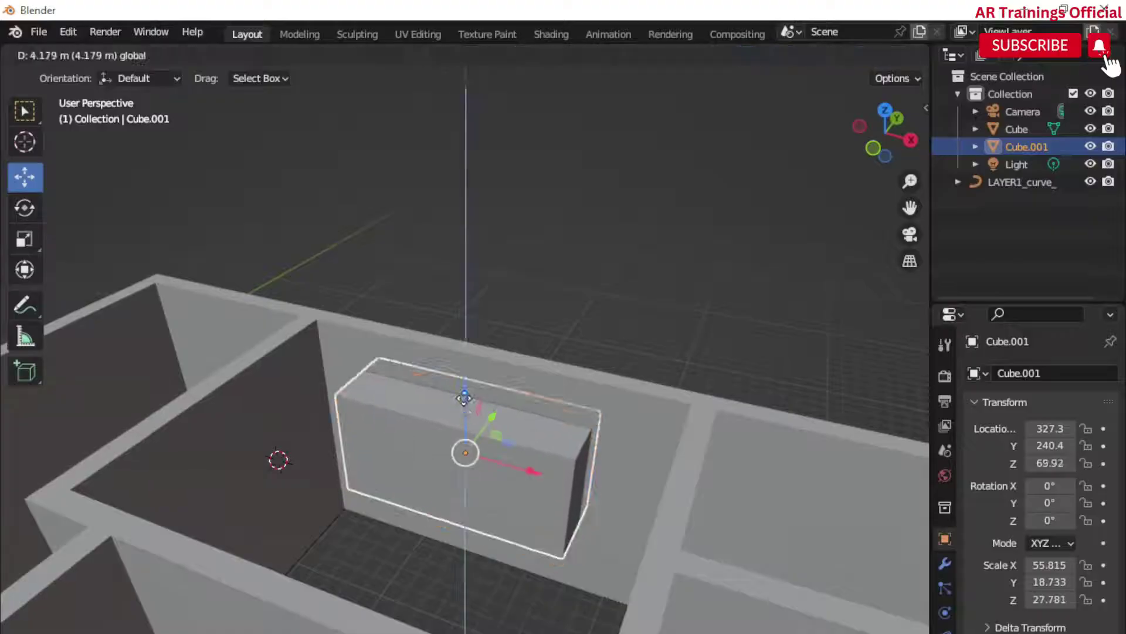
left_click(490, 482)
- Readjust the block's vertical position in the upper outer wall along Z
middle_click_drag(490, 482, 513, 453)
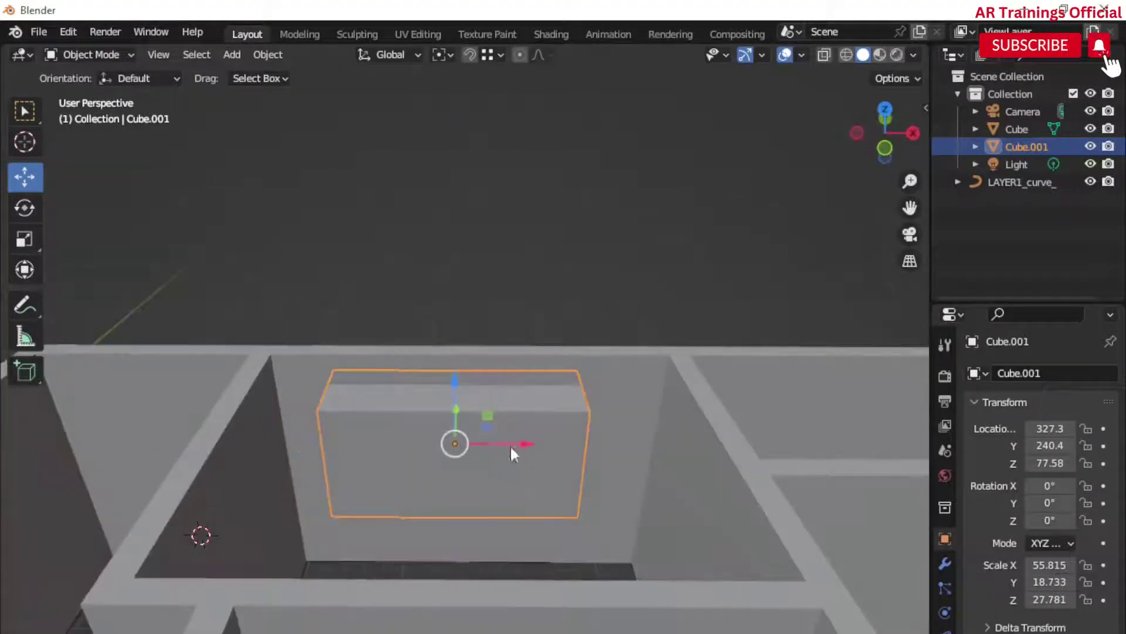
key("g")
key("z")
left_click(555, 514)
- Add a Boolean modifier set to Difference on the walls, with the upper-wall block as its object, and apply it
middle_click_drag(555, 514, 537, 396)
left_click(487, 481)
middle_click_drag(487, 481, 642, 508)
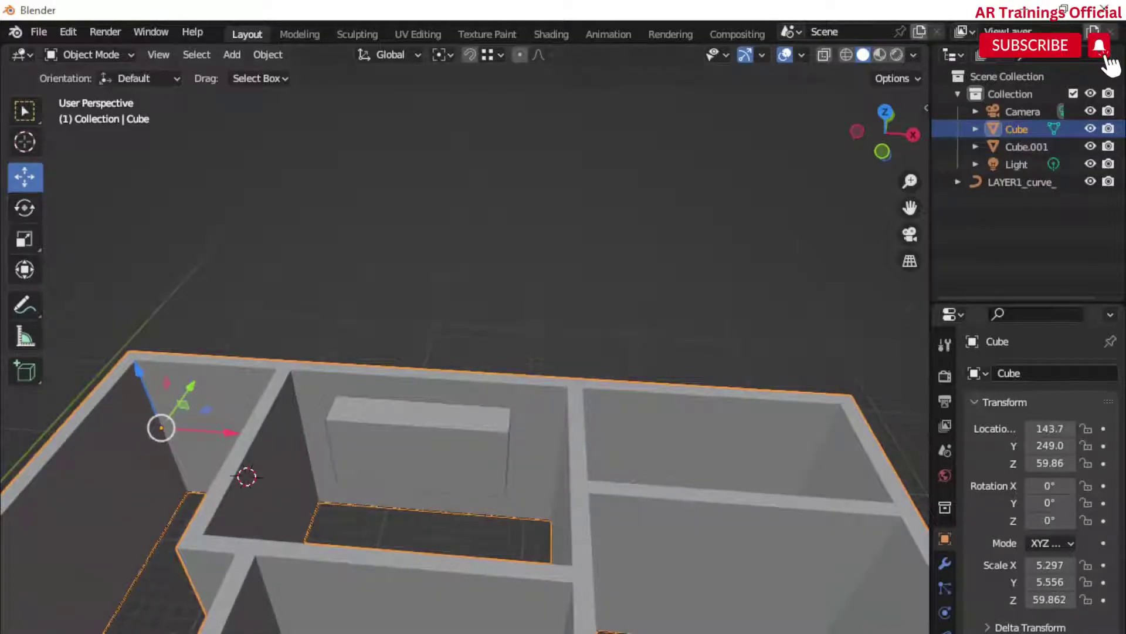
left_click(944, 563)
left_click(1005, 374)
left_click(780, 463)
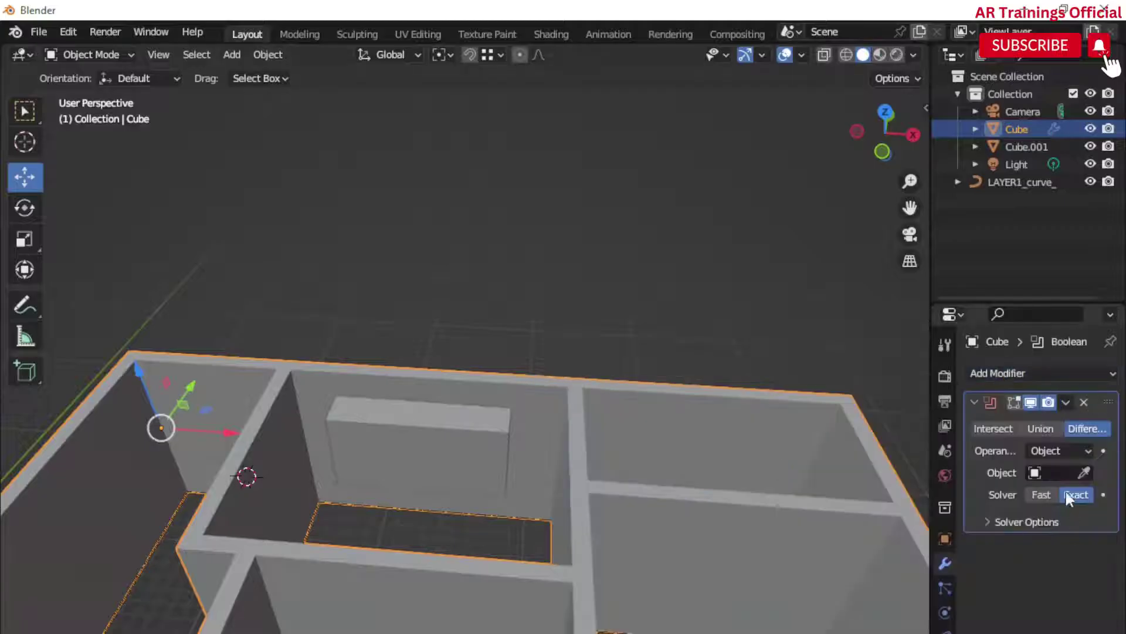
key("ctrl+a")
- Delete the cutter block from the window opening in the upper outer wall, then reselect the walls
left_click(460, 464)
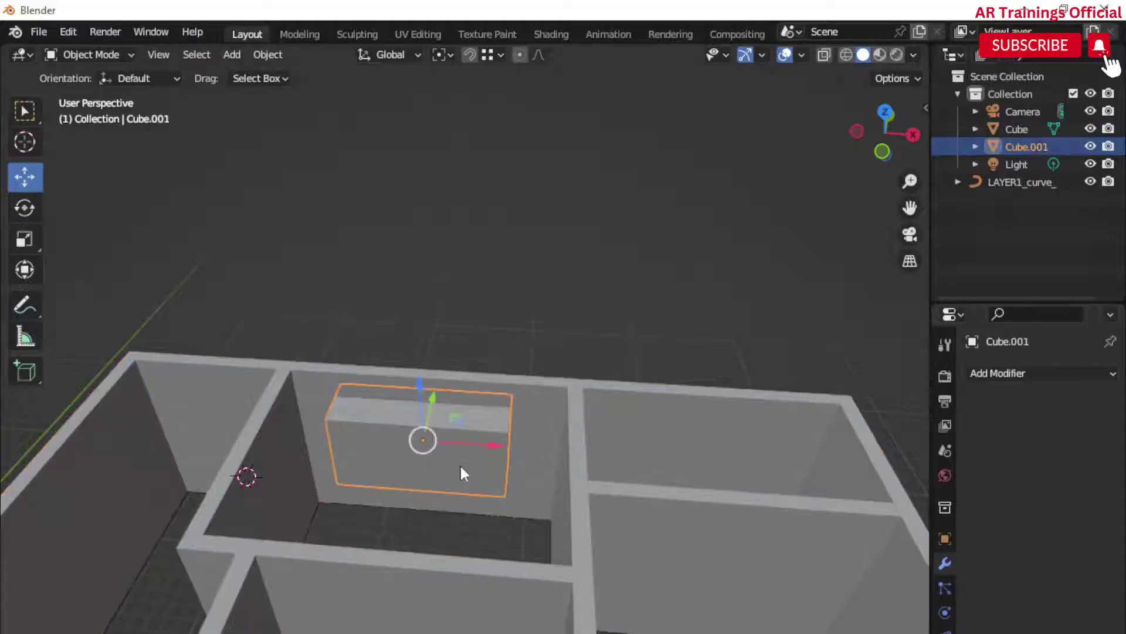
key("Delete")
middle_click_drag(460, 464, 509, 411)
left_click(559, 487)
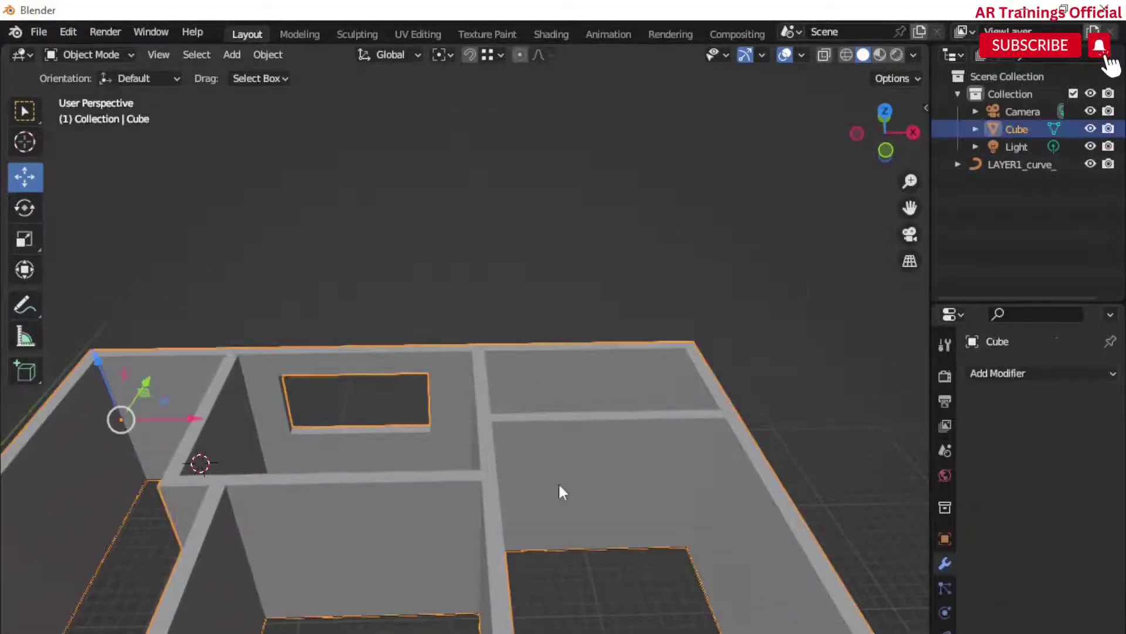
- Add a new cube mesh, scale it up uniformly and move it to the right outer wall of the large right room
middle_click_drag(560, 487, 444, 487)
key("shift+a")
mouse_move(264, 446)
left_click(395, 467)
key("s")
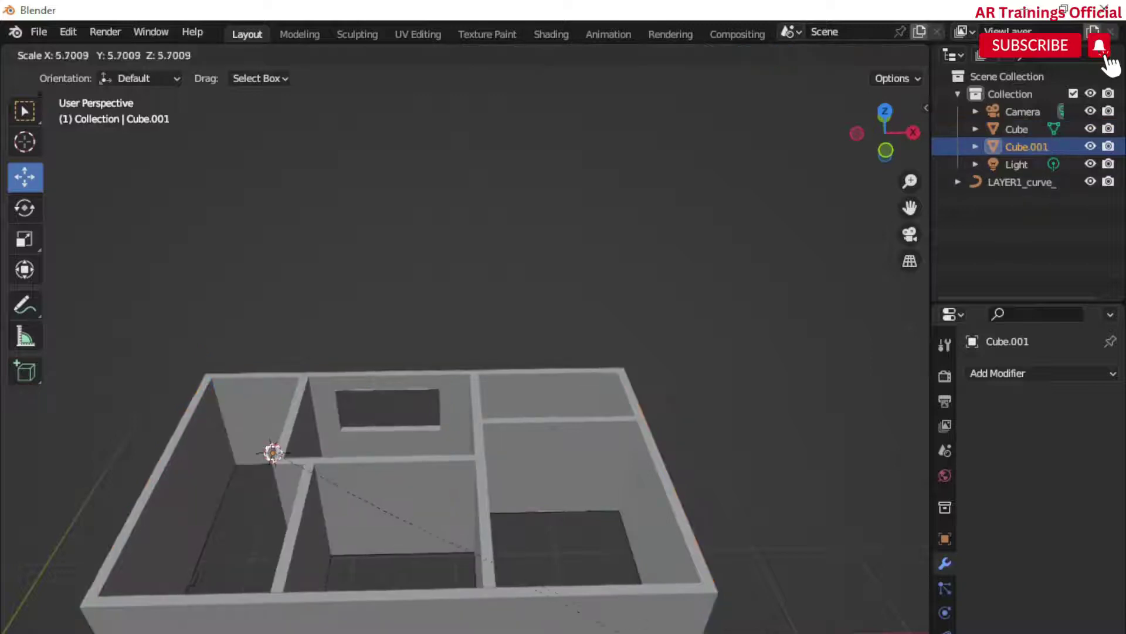
left_click(276, 462)
left_click_drag(591, 427, 639, 562)
scroll(647, 575, "up", 3)
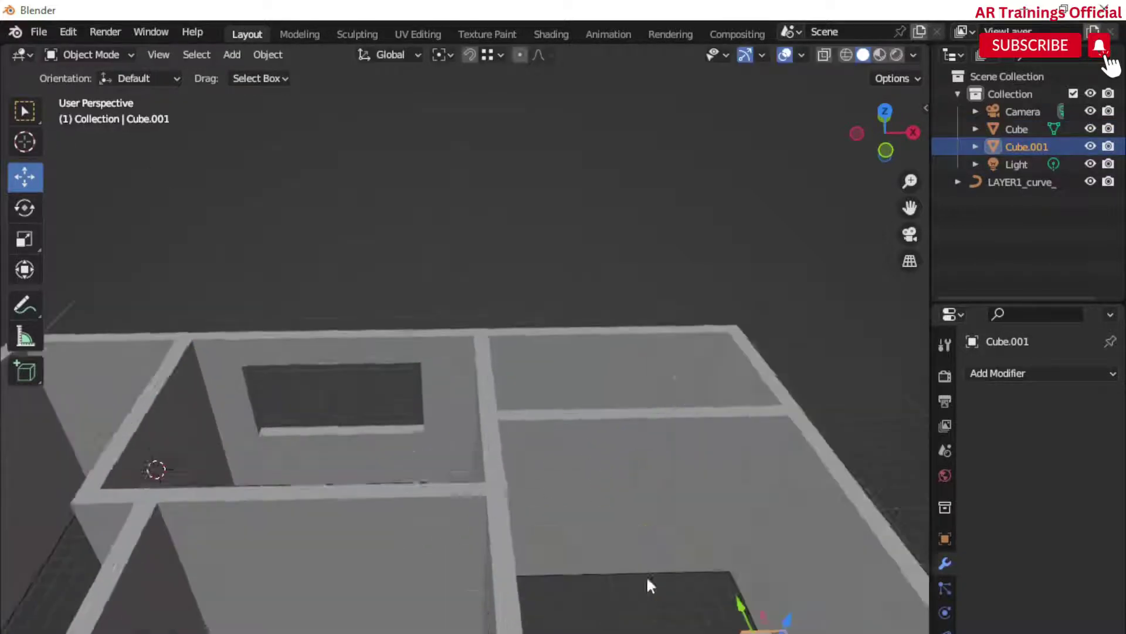
middle_click_drag(646, 578, 522, 525)
left_click_drag(539, 508, 541, 451)
middle_click_drag(564, 516, 588, 528)
key("s")
key("x")
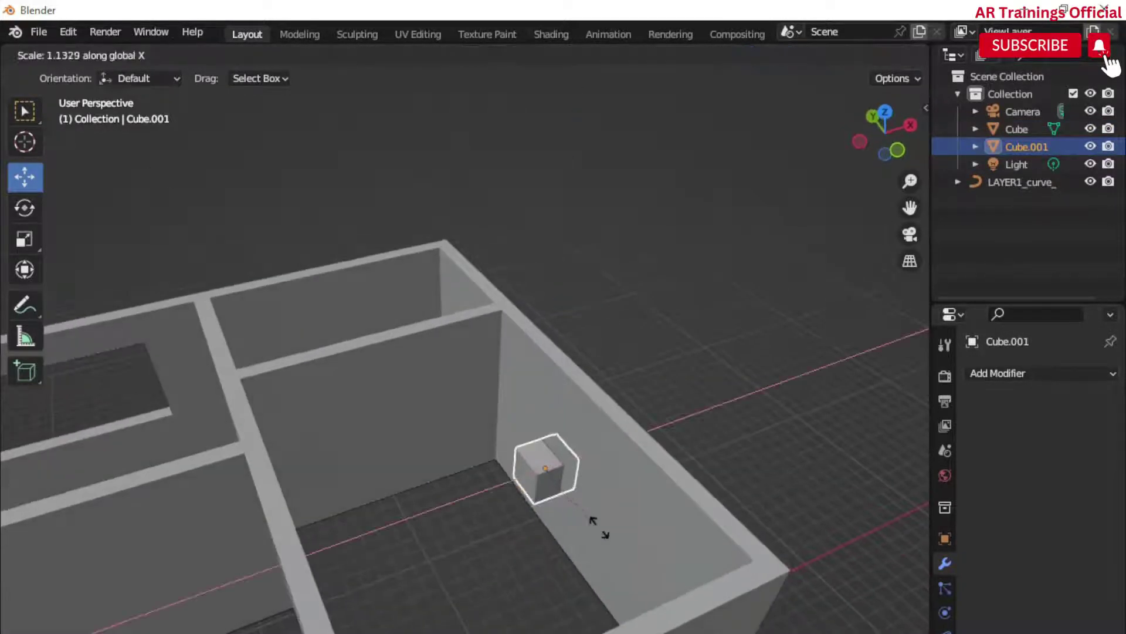
right_click(605, 550)
- Stretch the new cube along Y so it runs lengthwise along the right outer wall
left_click(528, 455)
middle_click_drag(546, 464, 526, 453)
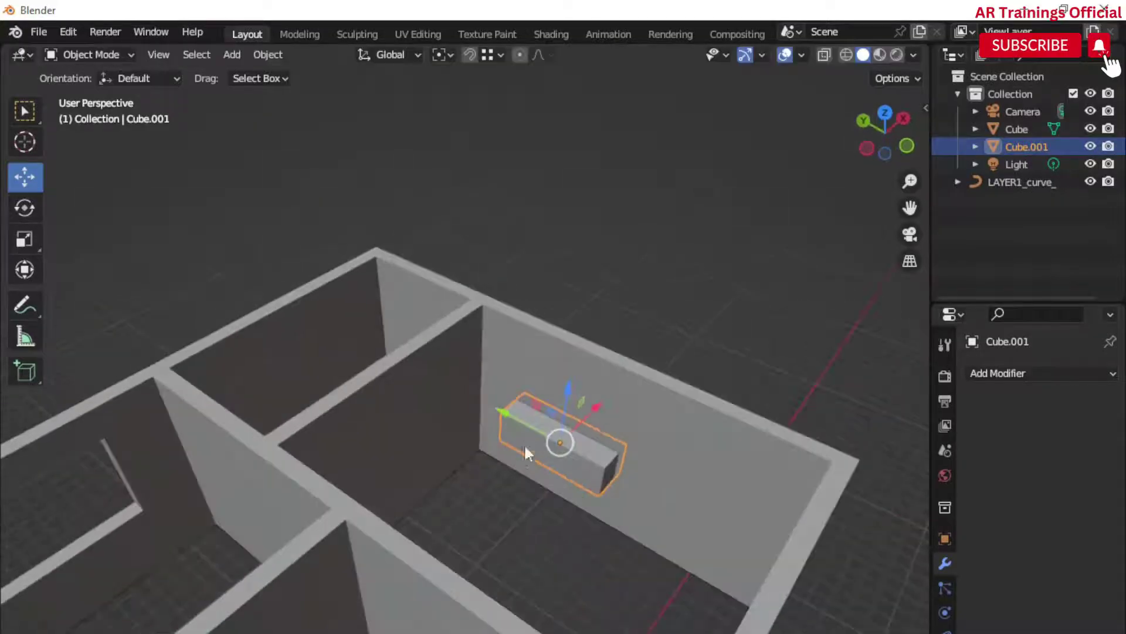
key("s")
key("y")
left_click(555, 450)
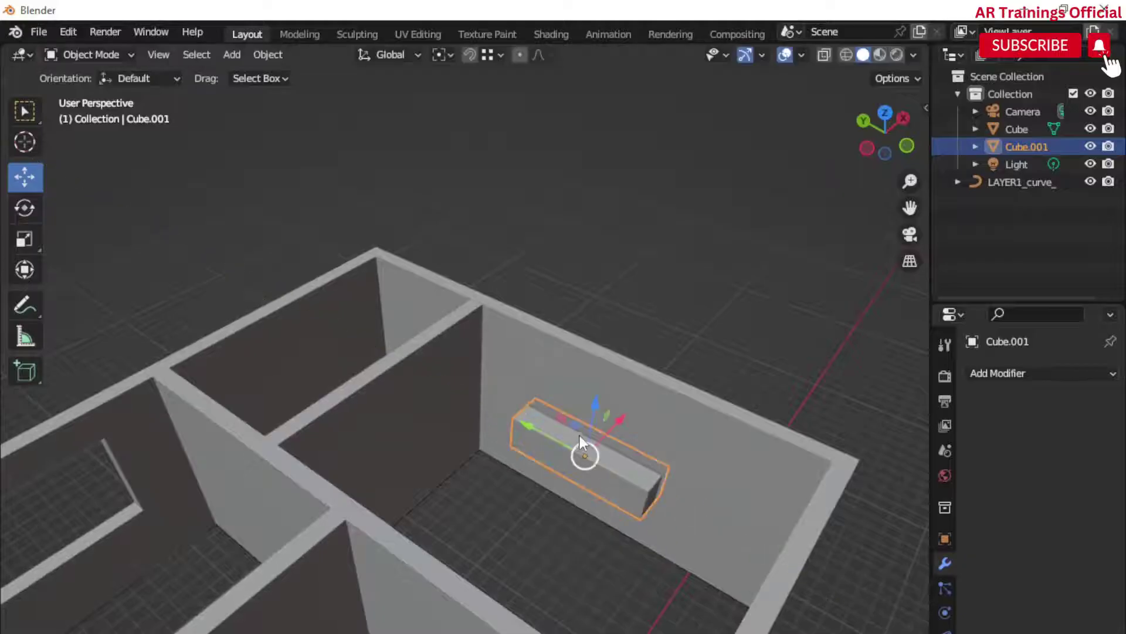
- Scale the block taller along Z and adjust its position so it cuts through the right outer wall
key("s")
key("z")
left_click(597, 430)
mouse_move(594, 421)
left_mouse_down()
mouse_move(597, 401)
mouse_move(593, 436)
left_mouse_up()
middle_click_drag(716, 592, 634, 566)
mouse_move(566, 494)
left_mouse_down()
mouse_move(591, 495)
mouse_move(575, 494)
left_mouse_up()
middle_click_drag(663, 578, 701, 629)
- Duplicate the block along X into the interior wall beside the hallway and shift the copy along that wall
key("shift+d")
key("x")
left_click(361, 569)
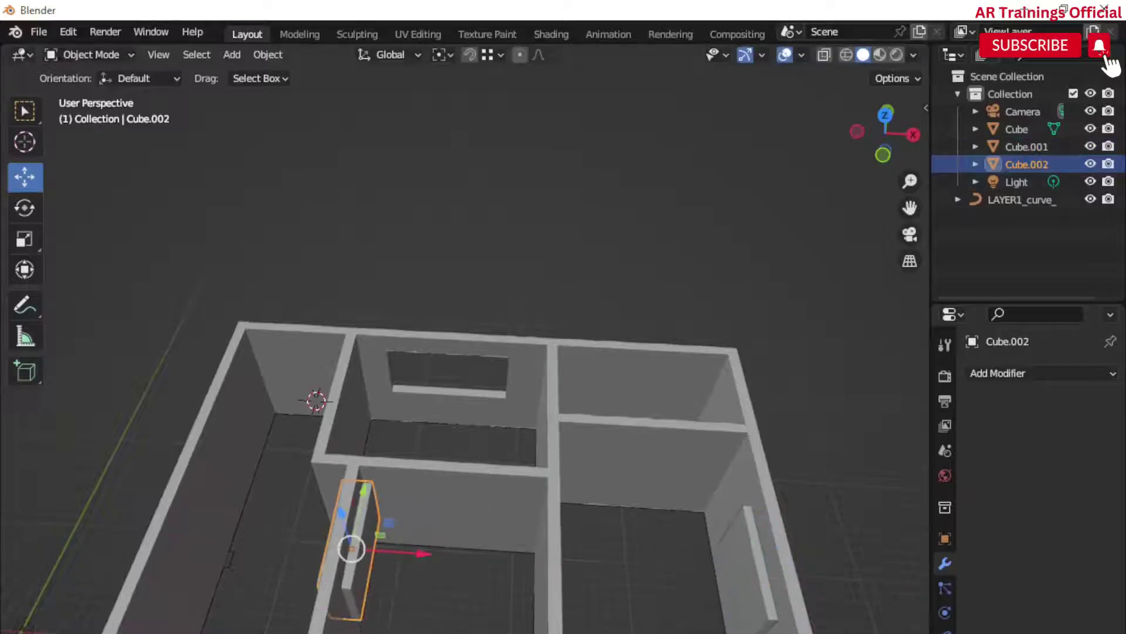
scroll(361, 569, "up", 2)
middle_click_drag(359, 563, 270, 566)
middle_click_drag(270, 566, 583, 628, "shift")
scroll(563, 604, "up", 2)
left_click_drag(488, 454, 464, 471)
- Scale the copied block taller along Z to door height in the interior wall
key("s")
key("z")
left_click(517, 607)
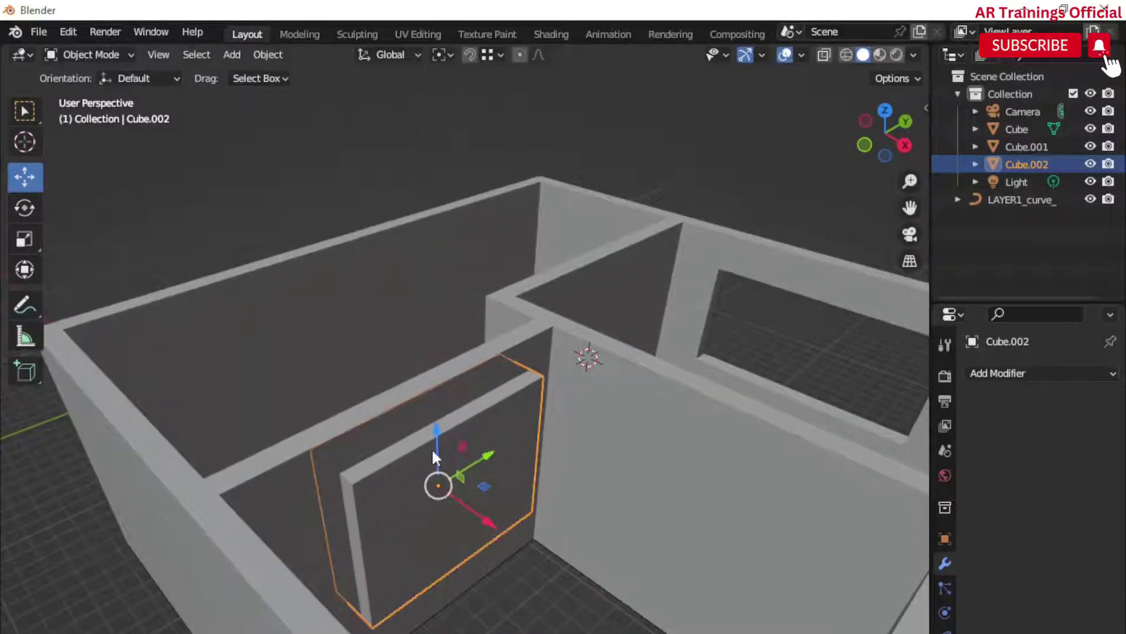
middle_click_drag(516, 607, 774, 607)
scroll(540, 625, "down", 2)
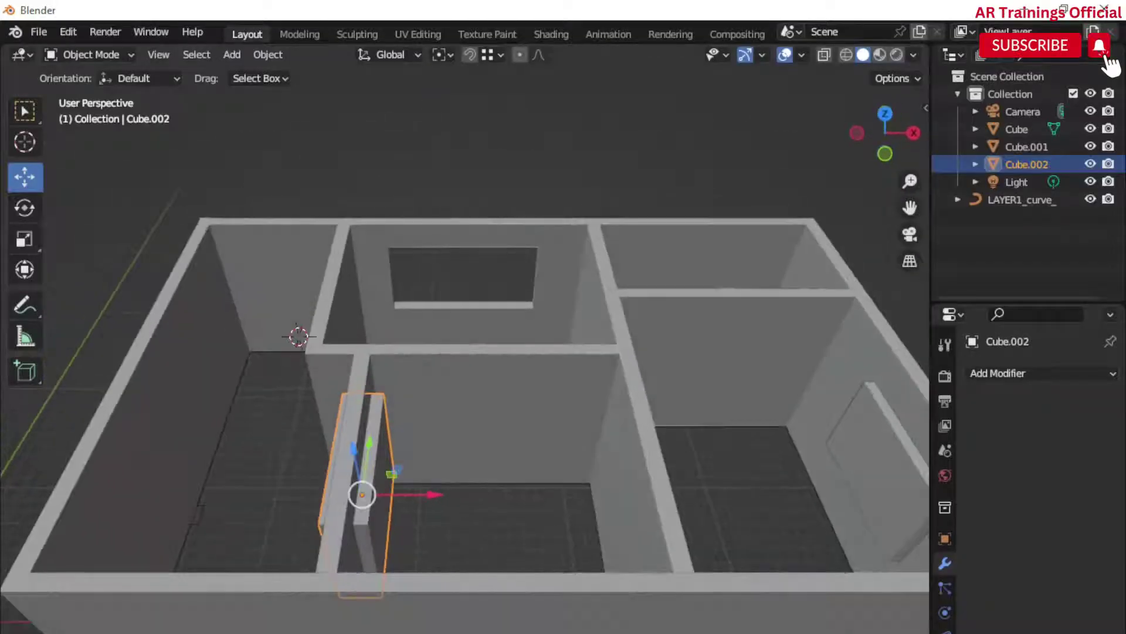
- Cut the right outer wall with an applied Boolean Difference using the block placed there, and delete that block
middle_click_drag(610, 540, 510, 460, "shift")
left_click(510, 460)
left_click(1015, 374)
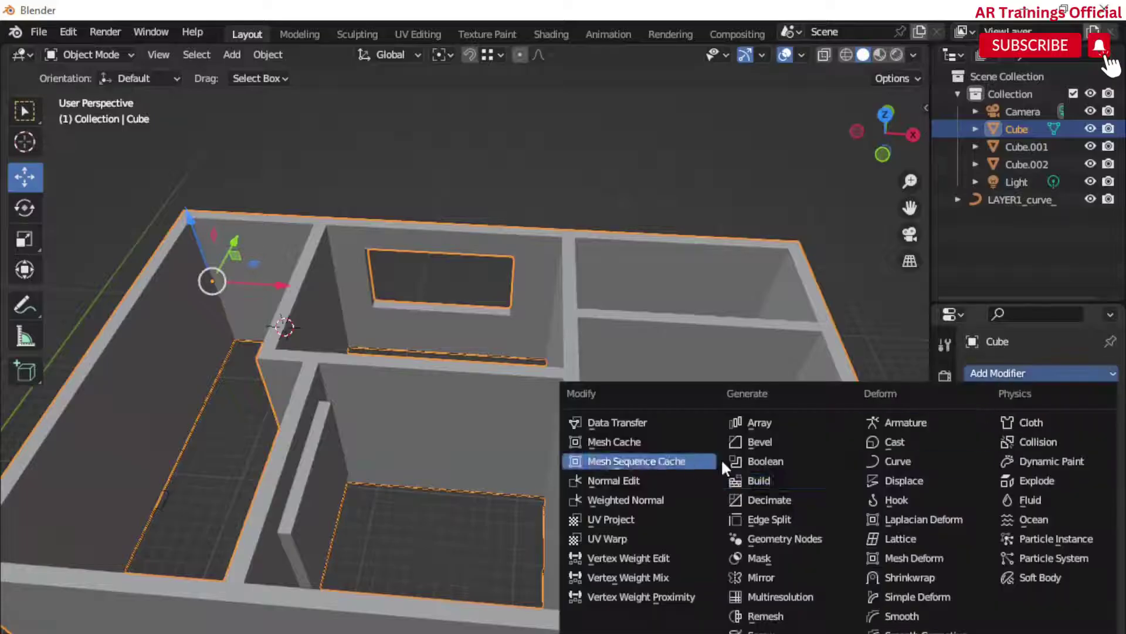
left_click(751, 461)
left_click(1067, 402)
left_click(1013, 421)
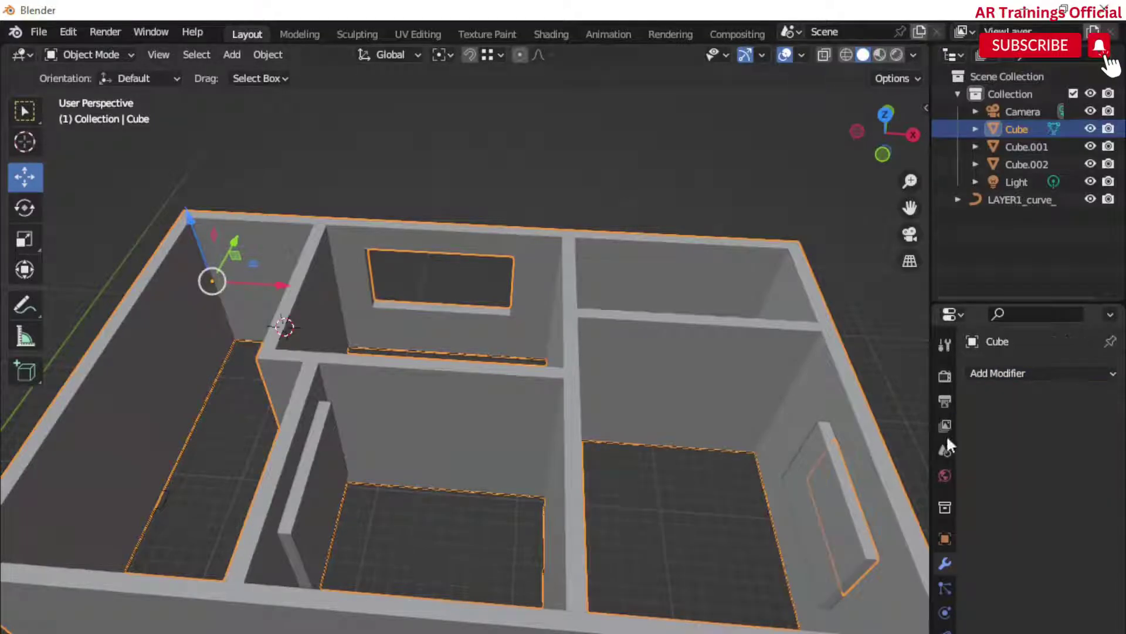
left_click(802, 468)
key("Delete")
- Cut the interior wall with an applied Boolean Difference using the copied block as the object, and delete the copy
left_click(428, 391)
left_click(1021, 373)
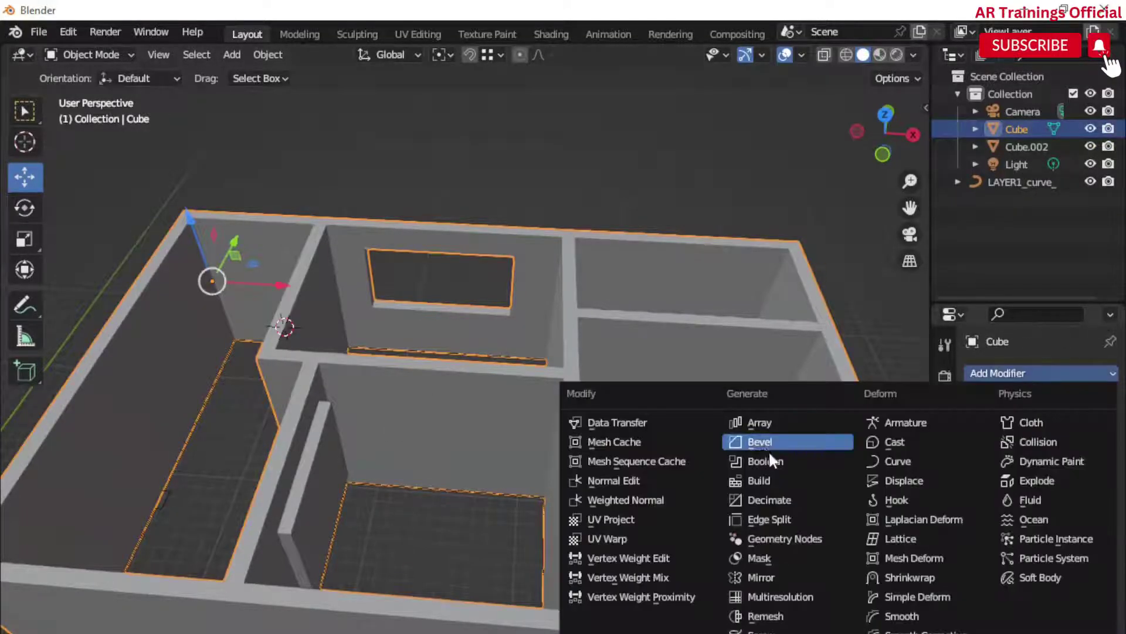
left_click(763, 447)
left_click(1066, 402)
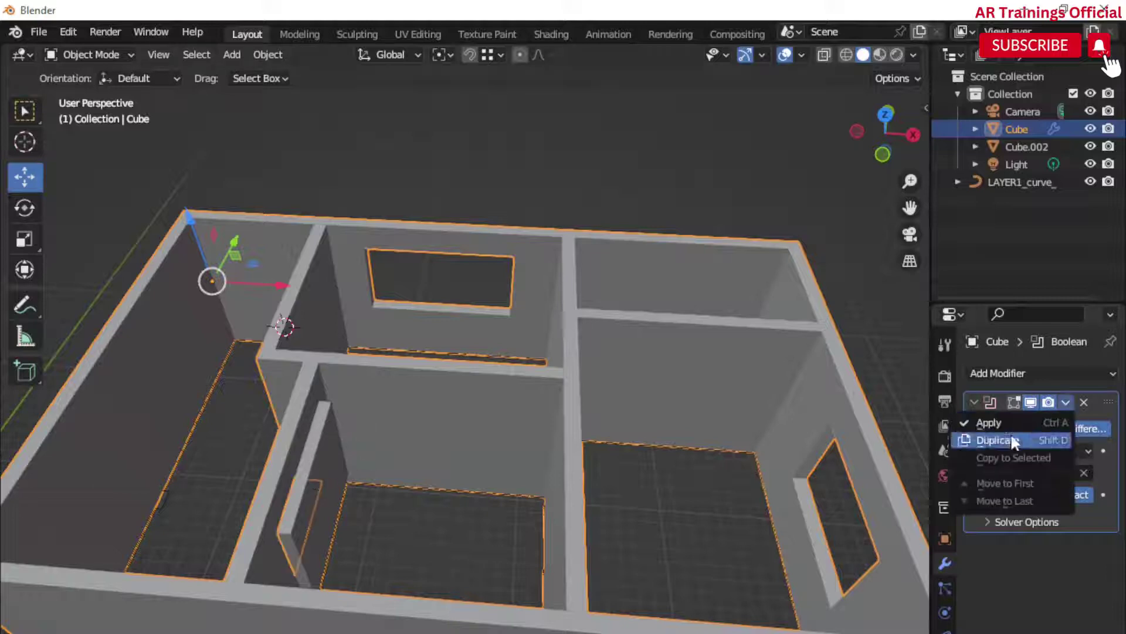
left_click(1014, 440)
left_click(1084, 402)
left_click(997, 422)
left_click(305, 464)
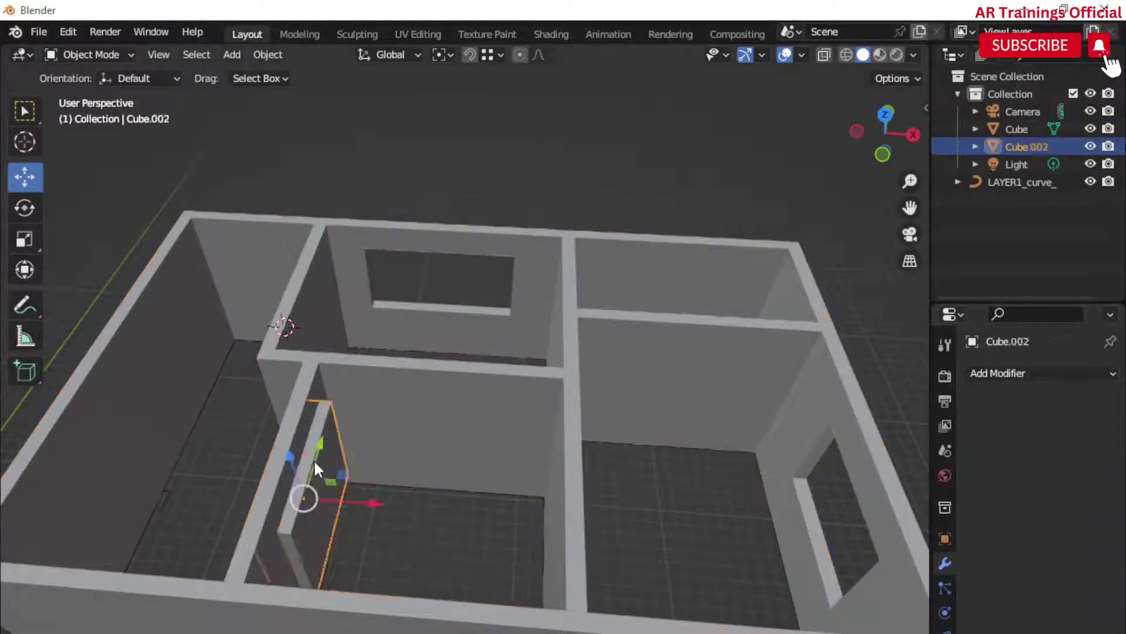
key("Delete")
- Add another cube mesh and scale it up uniformly for an opening in the left outer wall
scroll(382, 512, "up", 5)
key("shift+a")
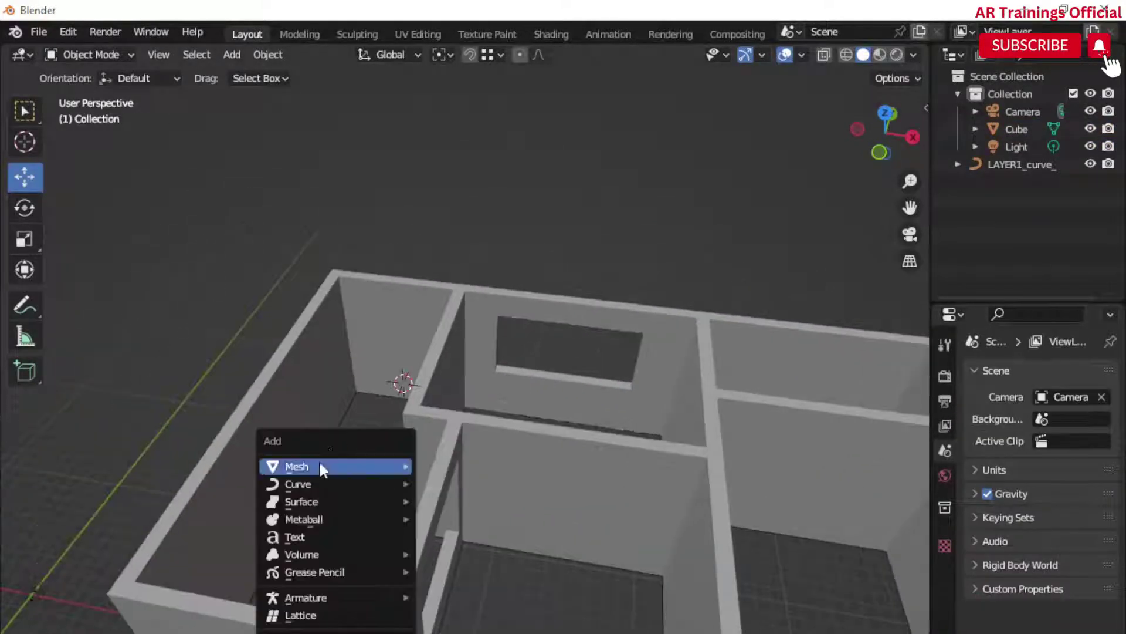
mouse_move(320, 465)
left_click(463, 485)
key("s")
left_click(324, 560)
scroll(425, 478, "up", 2)
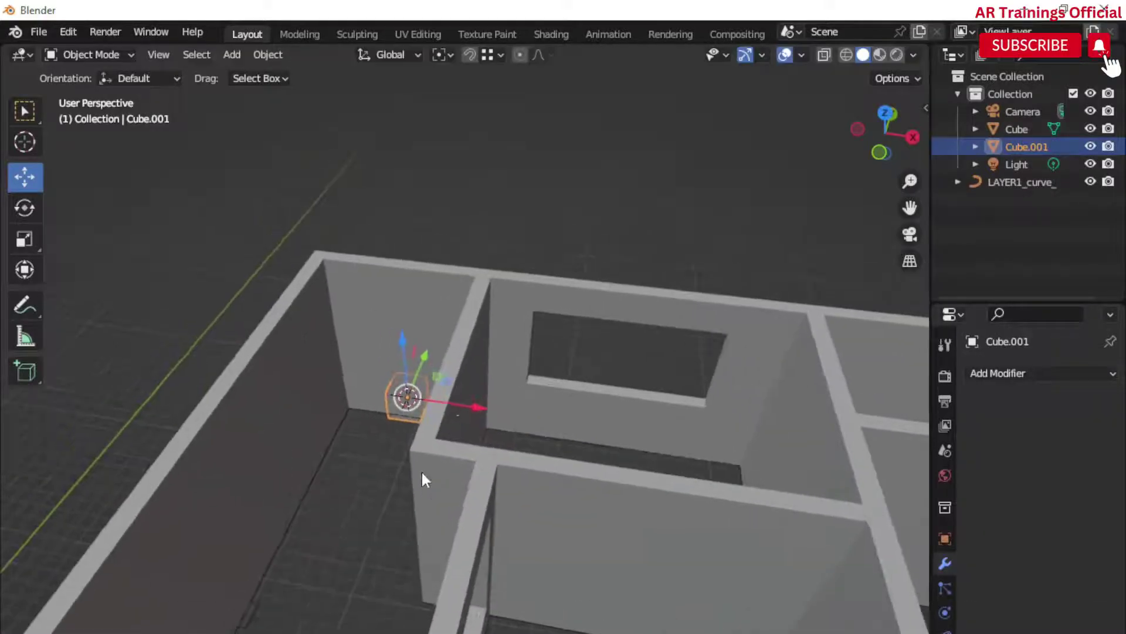
- Place the cube beside the left outer wall and stretch it along Y and Z into a large, flat block
key("y")
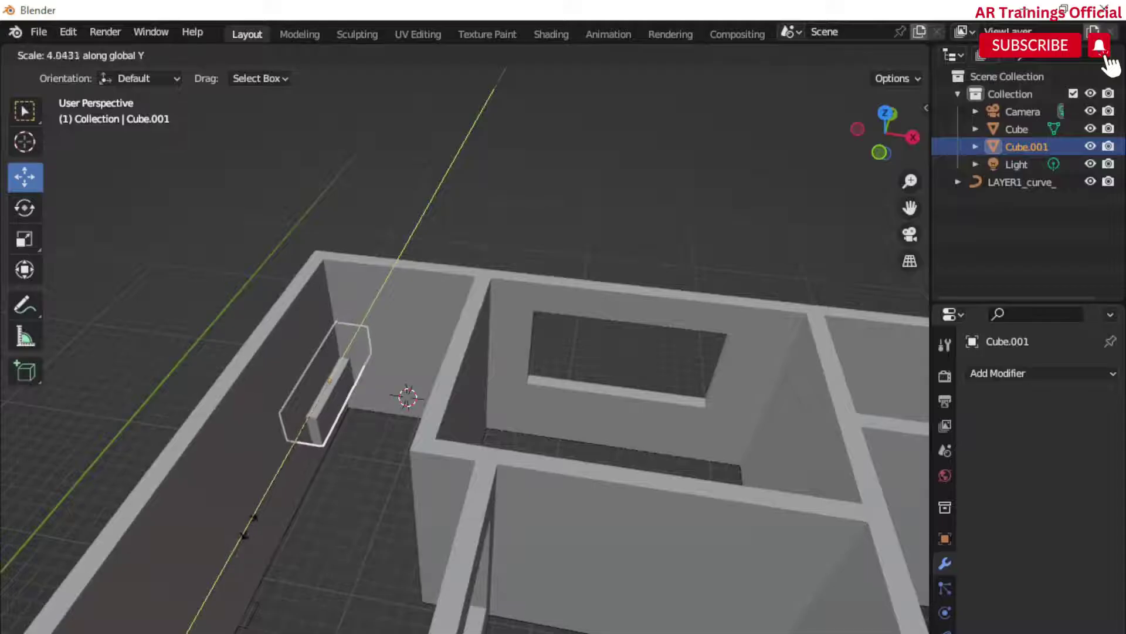
key("g")
key("y")
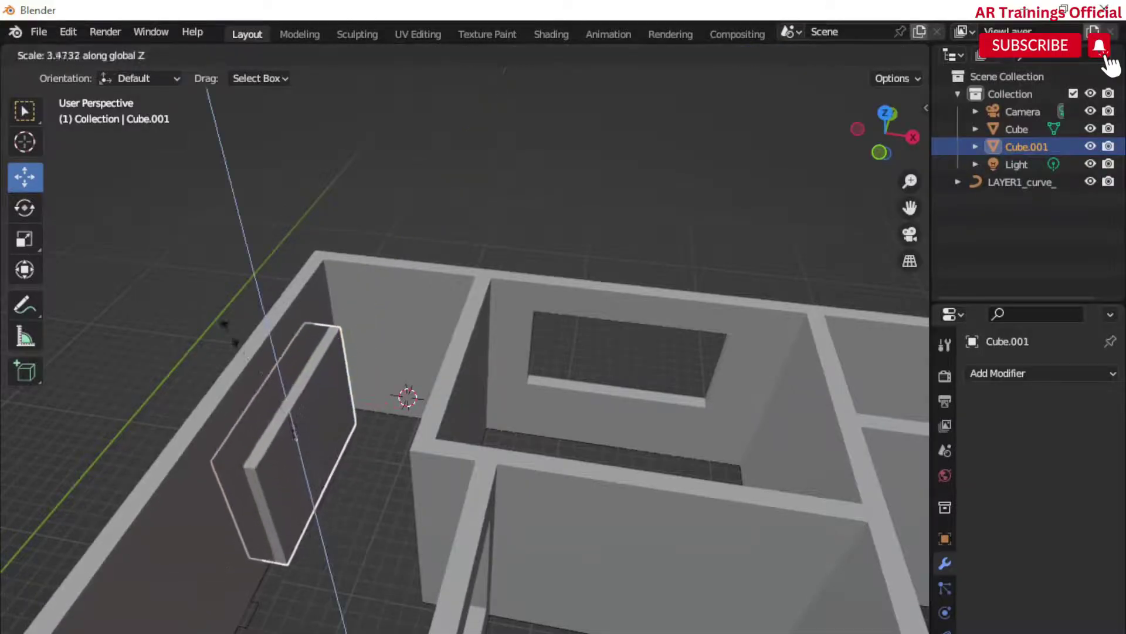
left_click(246, 353)
- Adjust the large block's position so it passes through the left outer wall near the upper corner
left_click_drag(286, 388, 269, 367)
middle_click_drag(370, 431, 308, 466)
left_click_drag(440, 315, 427, 316)
middle_click_drag(460, 432, 502, 449)
- Cut the left outer wall with an applied Boolean Difference using the large block, and delete that block
left_click(233, 522)
left_click(1017, 375)
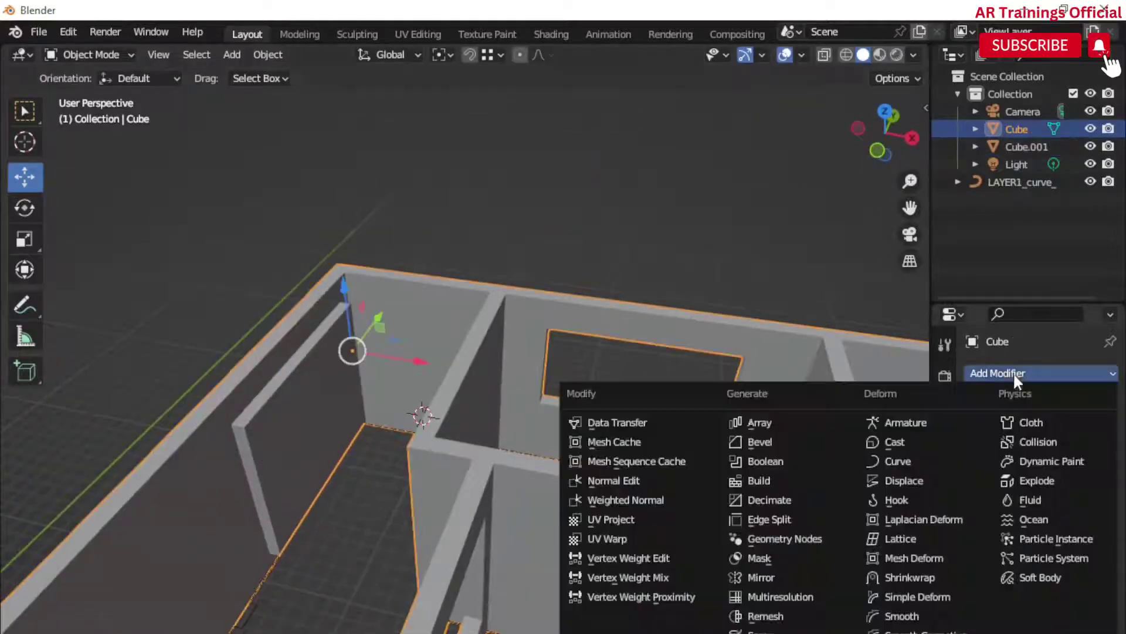
left_click(780, 461)
left_click(1045, 422)
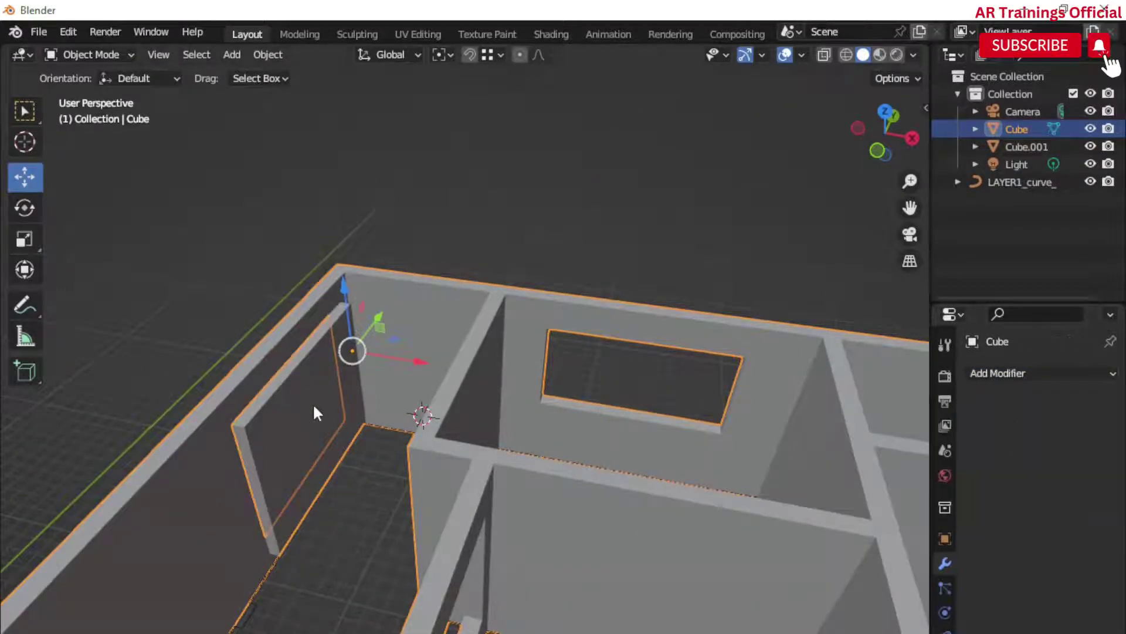
left_click(313, 404)
key("Delete")
- Add a plane mesh and scale it up uniformly in the top orthographic view
scroll(353, 478, "down", 5)
middle_click_drag(495, 536, 623, 563)
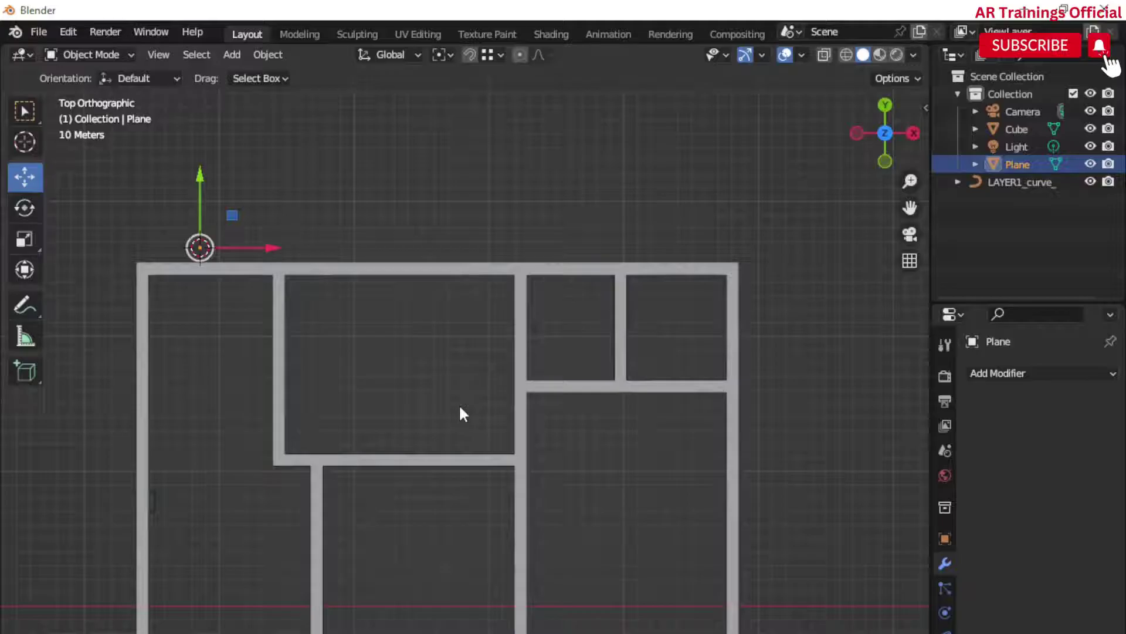
key("s")
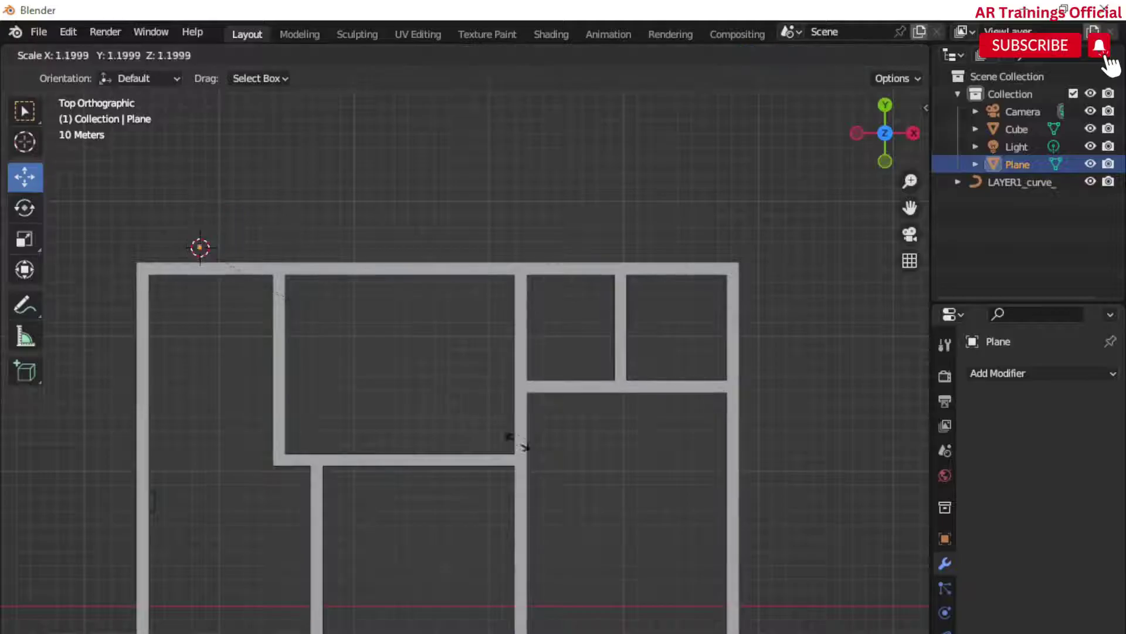
left_click(698, 419)
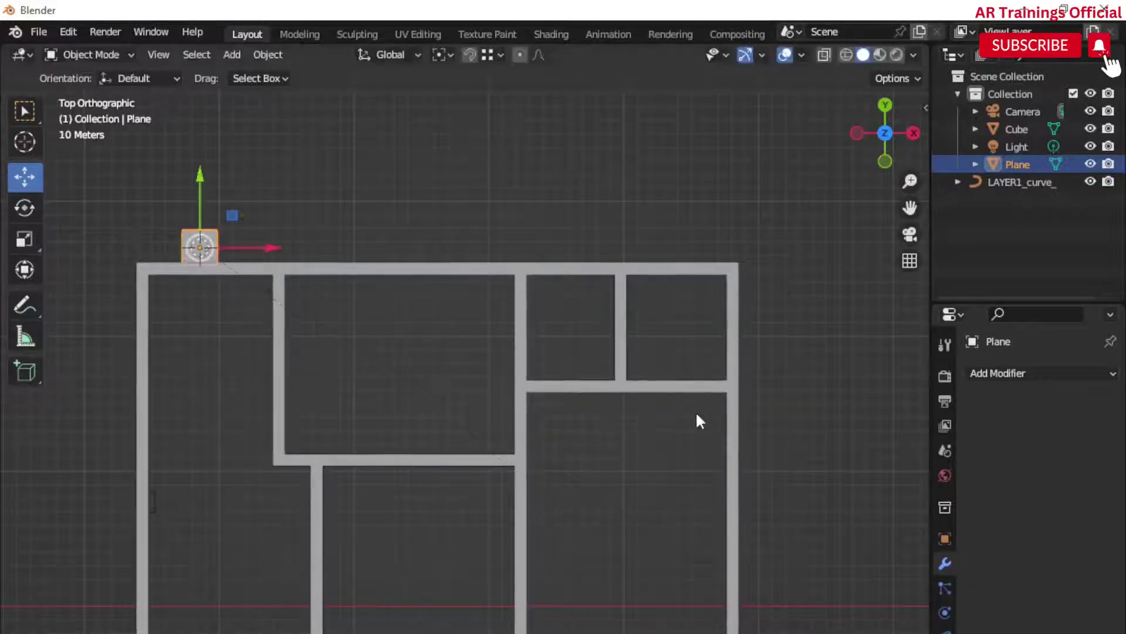
- Move the plane onto the upper-left outer corner of the walls with snapping on
left_click_drag(192, 219, 260, 326)
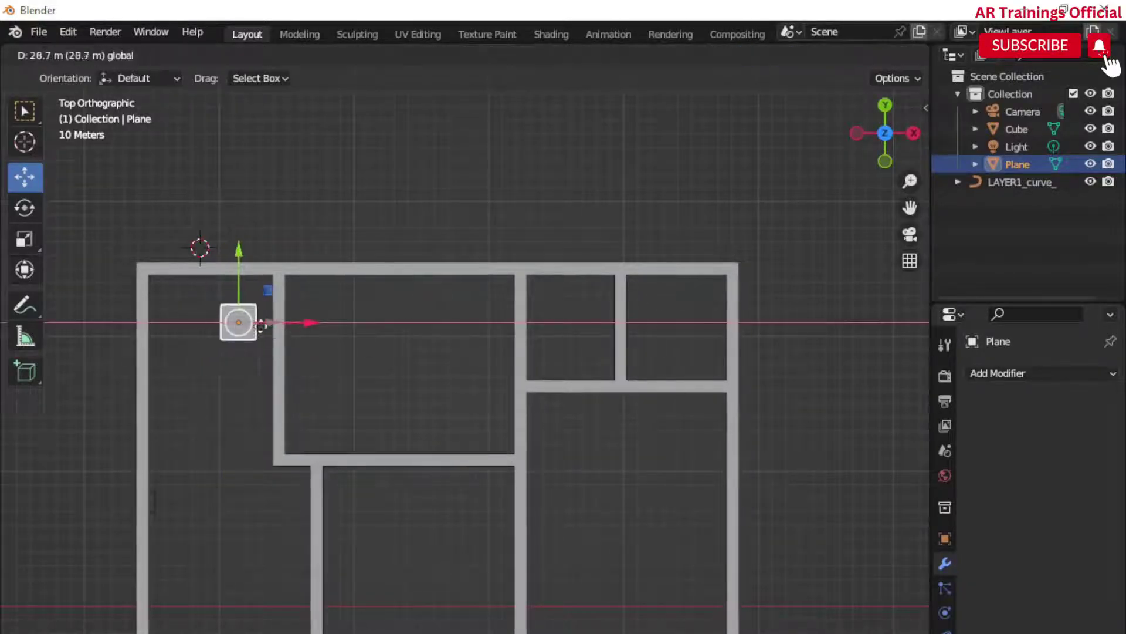
middle_click_drag(255, 317, 393, 360, "shift")
scroll(326, 323, "up", 2)
left_click_drag(298, 323, 233, 255)
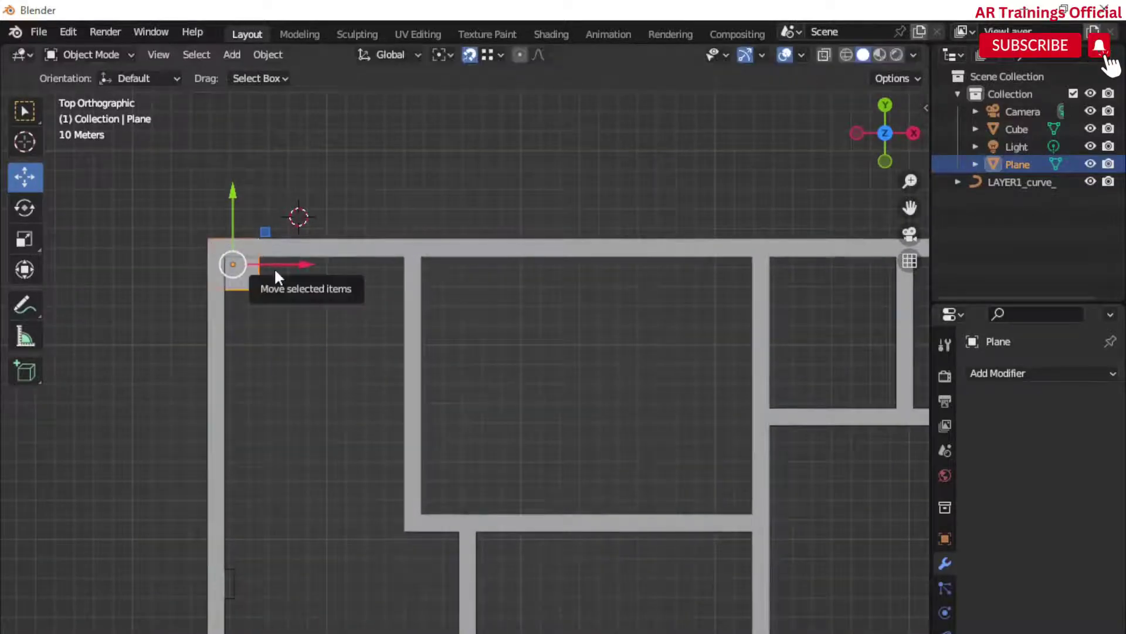
key("s")
key("x")
key("Escape")
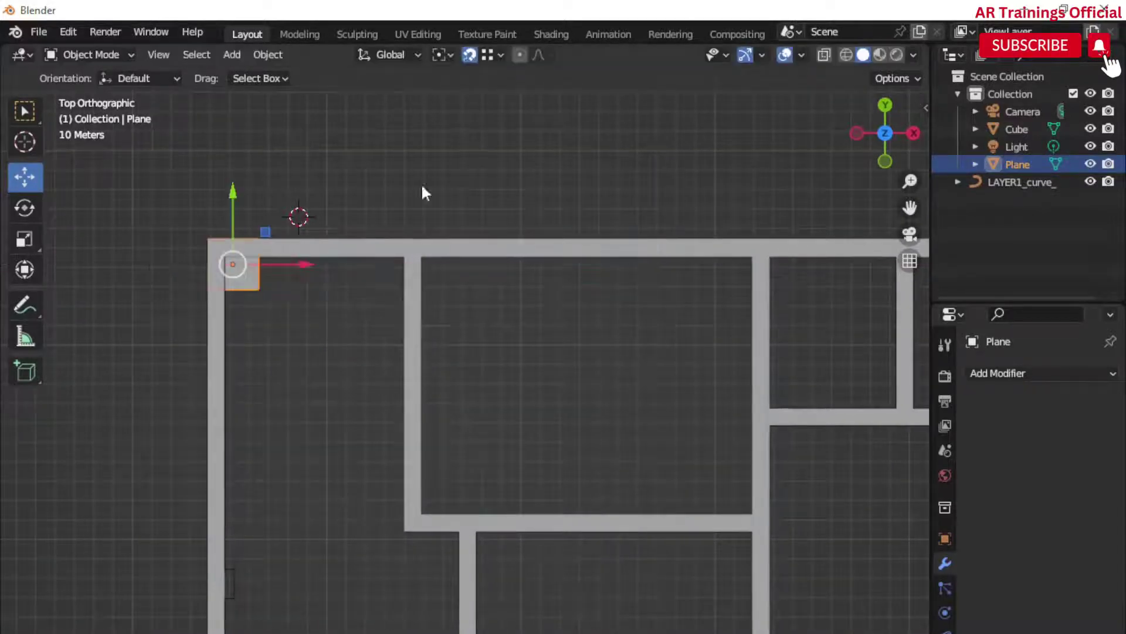
left_click(444, 55)
left_click(465, 93)
key("s")
key("x")
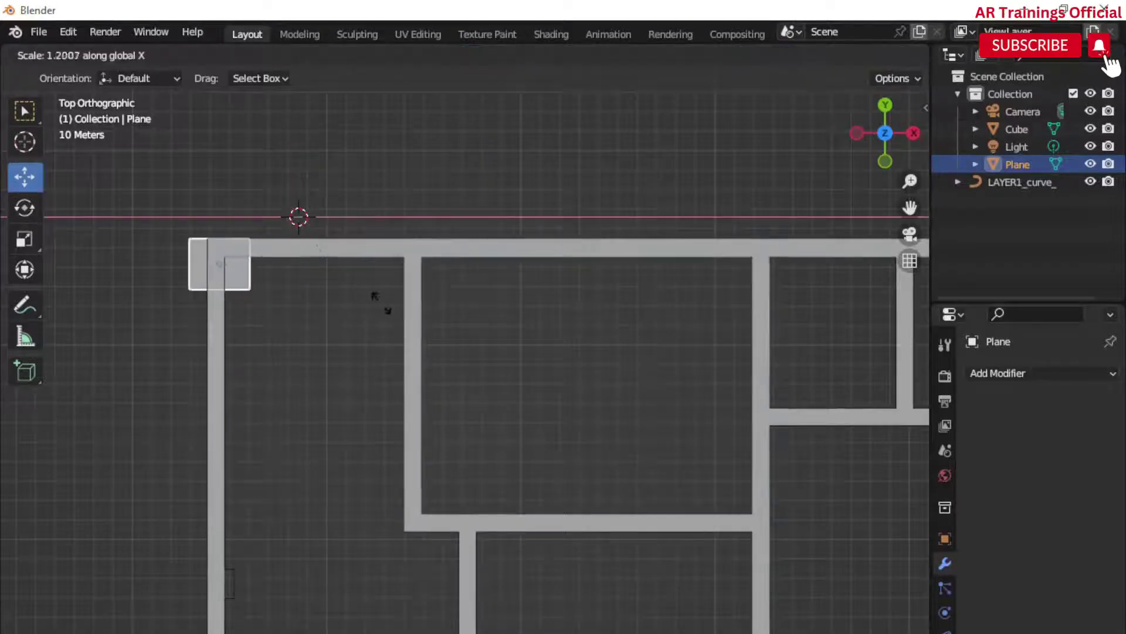
key("Escape")
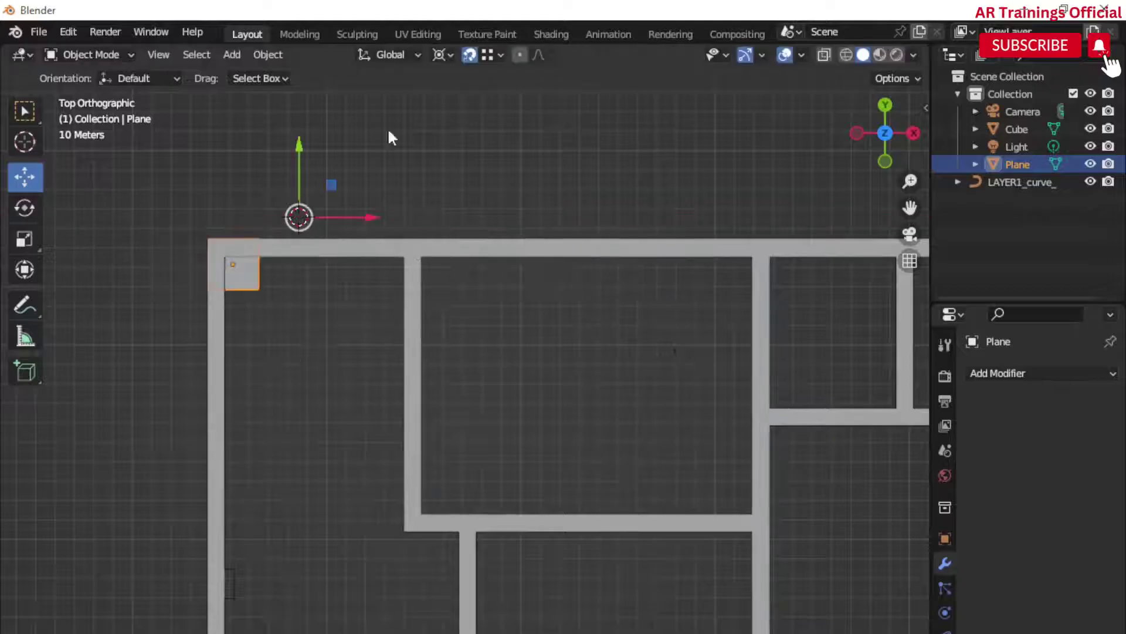
left_click(444, 54)
left_click(475, 74)
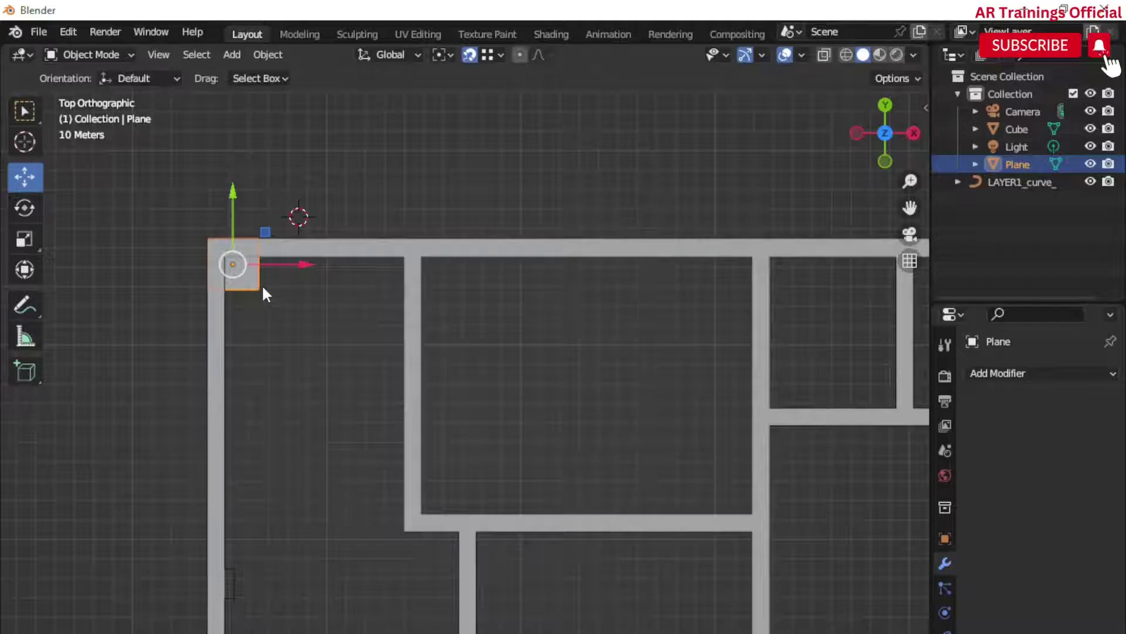
- Enlarge the plane uniformly about its centre and widen it further along X
scroll(271, 289, "down", 3)
key("s")
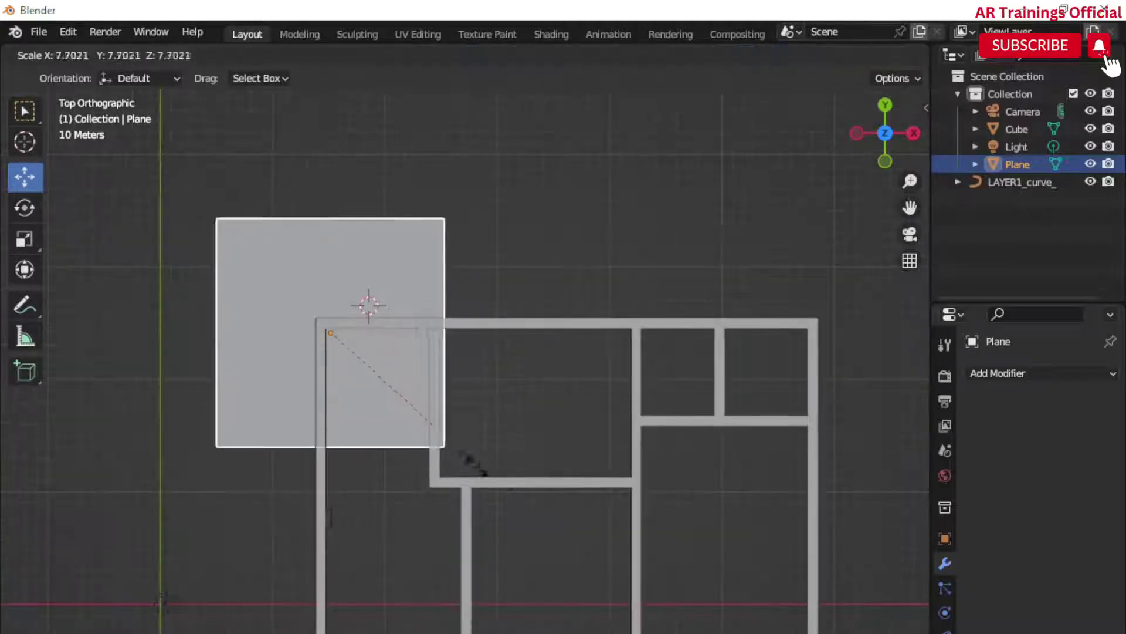
left_click(424, 411)
key("s")
key("x")
left_click(663, 450)
- Stretch the plane along Y into a larger rectangle
key("s")
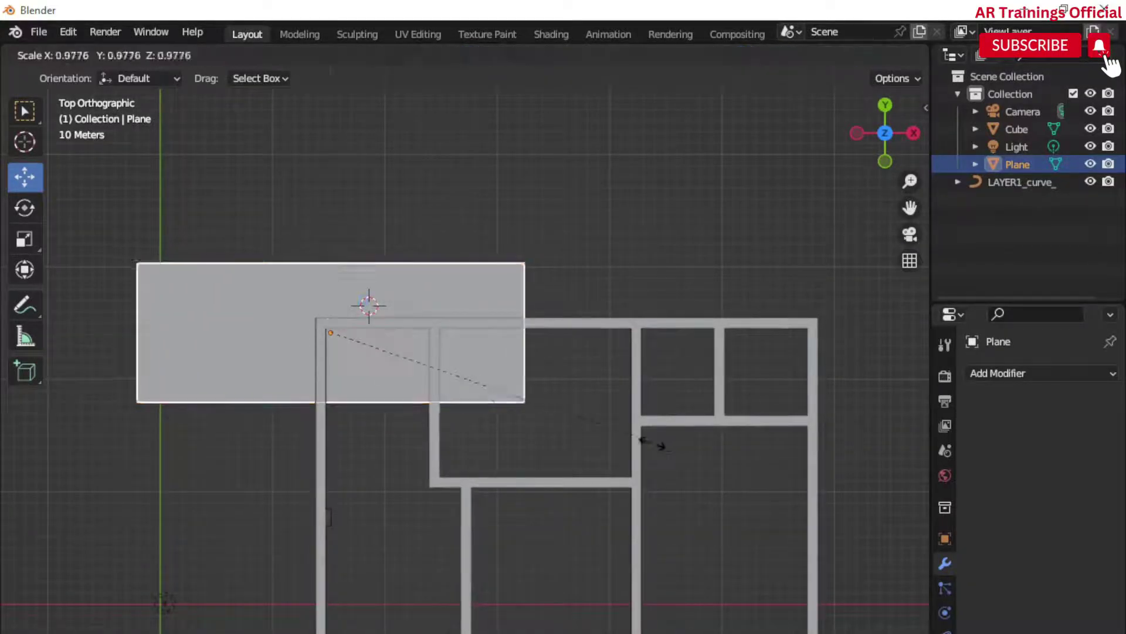
key("y")
left_click(402, 300)
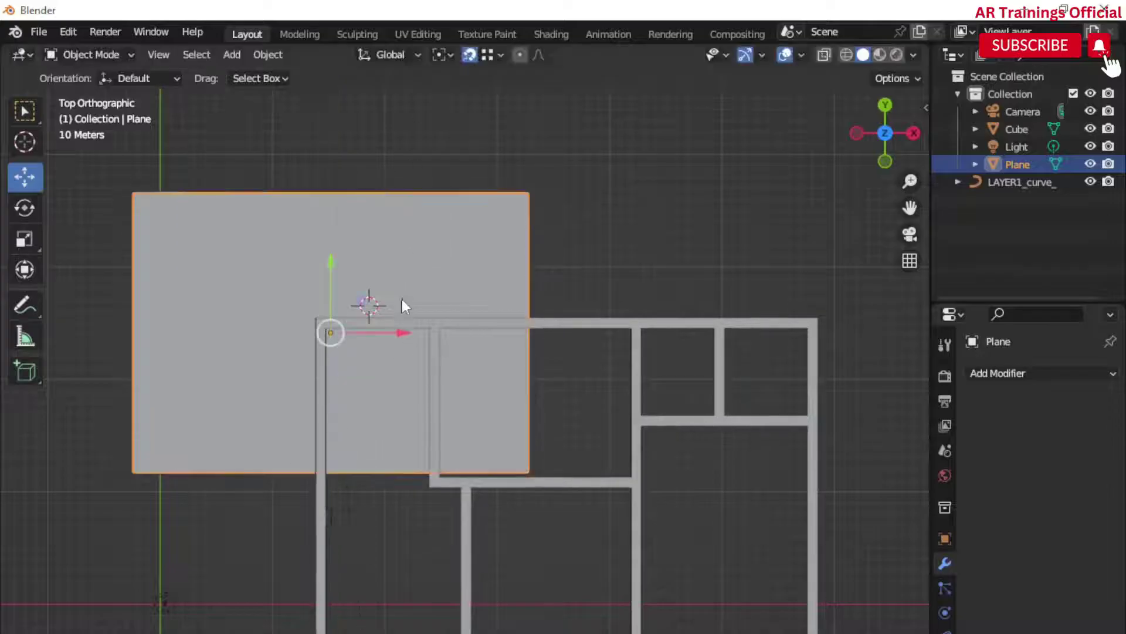
- Widen the floor plane along X and snap its upper-left corner to the walls' upper-left outer corner
key("s")
key("x")
left_click(420, 318)
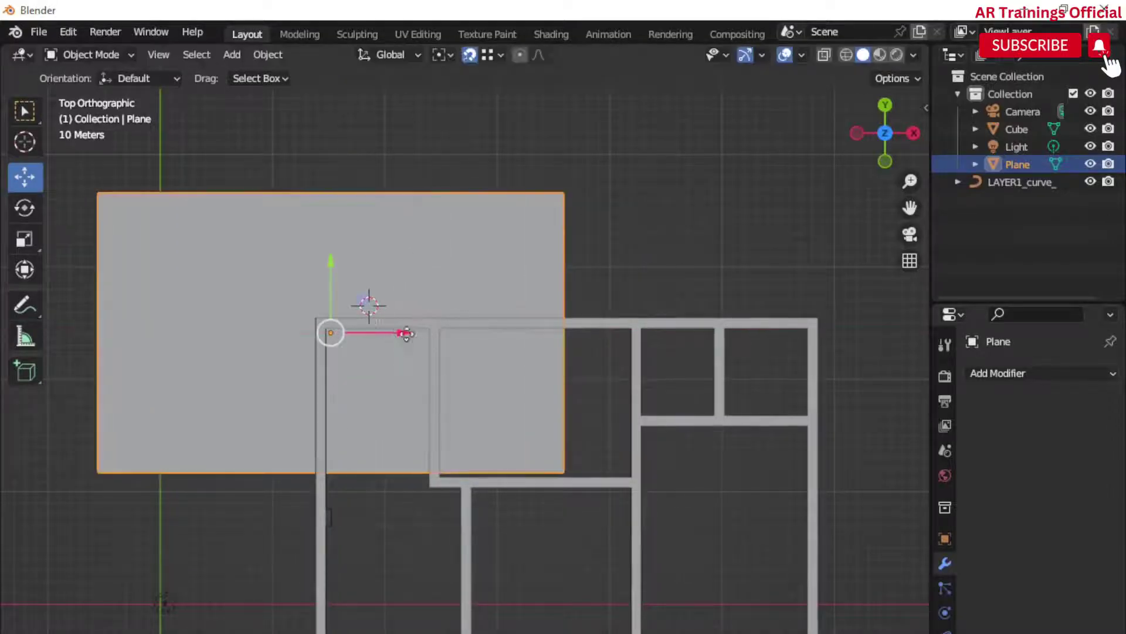
left_click_drag(399, 332, 757, 352)
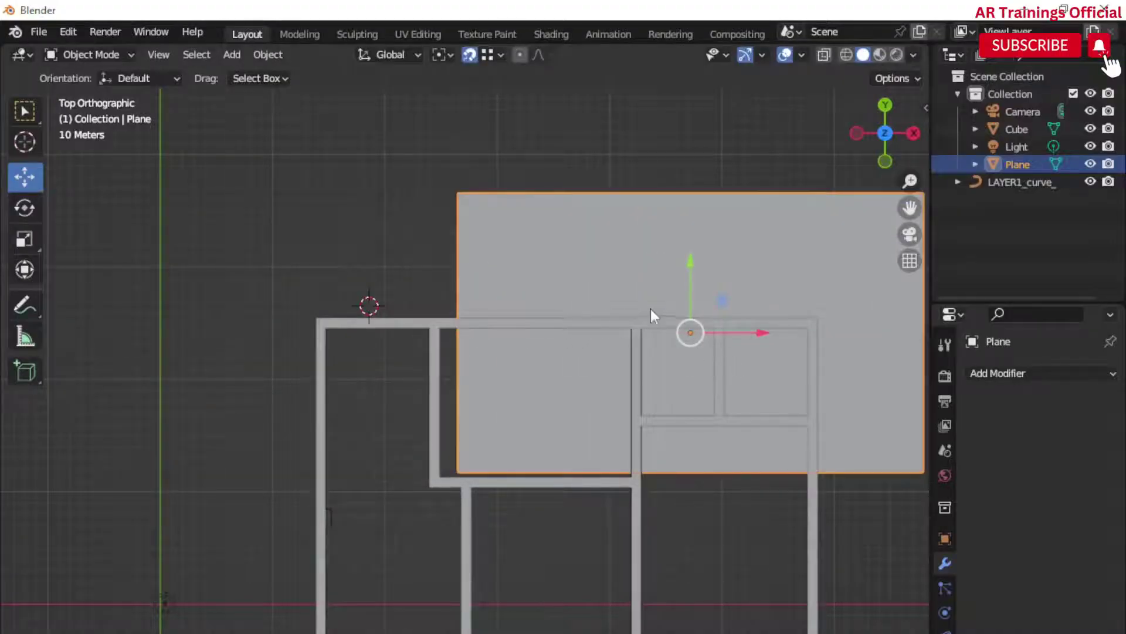
left_click_drag(650, 317, 318, 319)
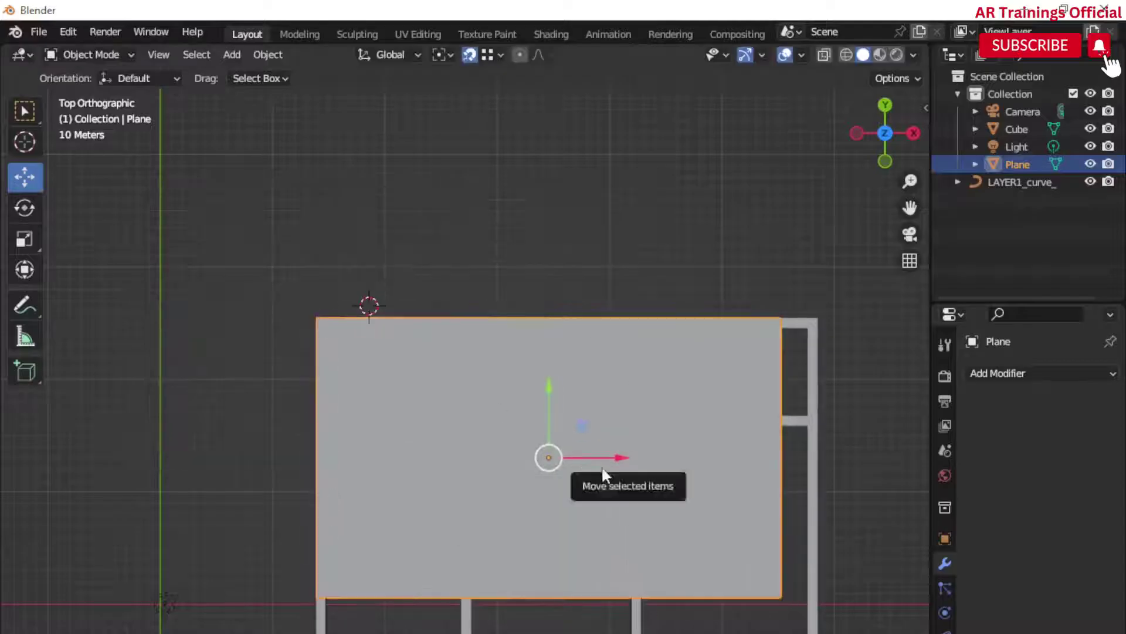
- In Edit Mode with wireframe shading, move the plane's right edge onto the outer face of the right-hand wall
middle_click_drag(603, 470, 569, 413, "shift")
left_click(94, 54)
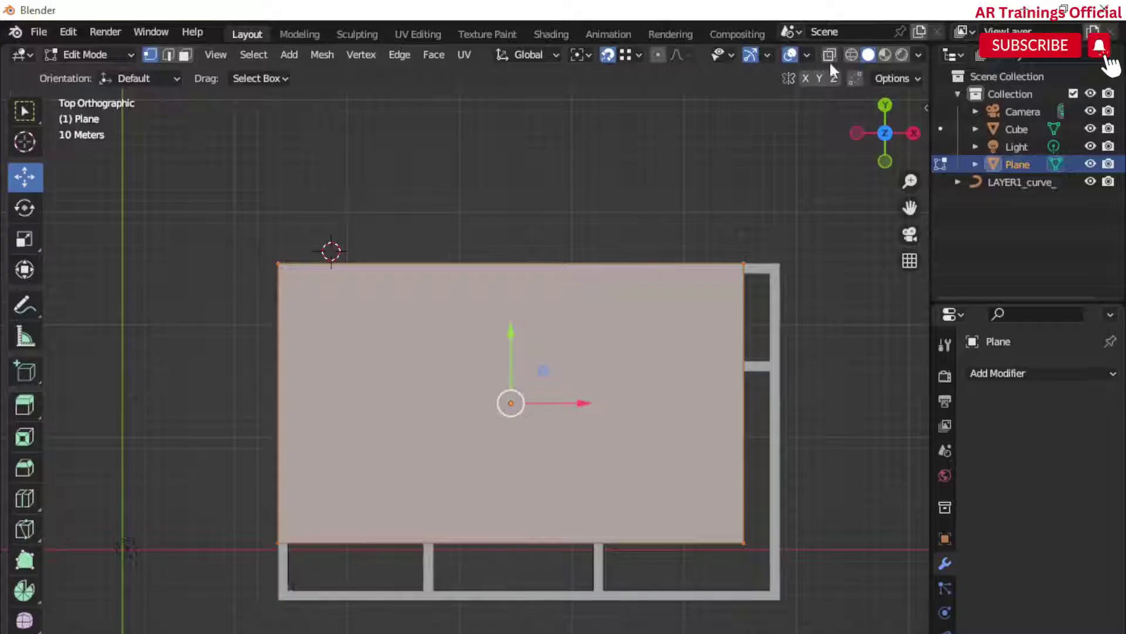
left_click(852, 56)
left_click_drag(752, 559, 720, 237)
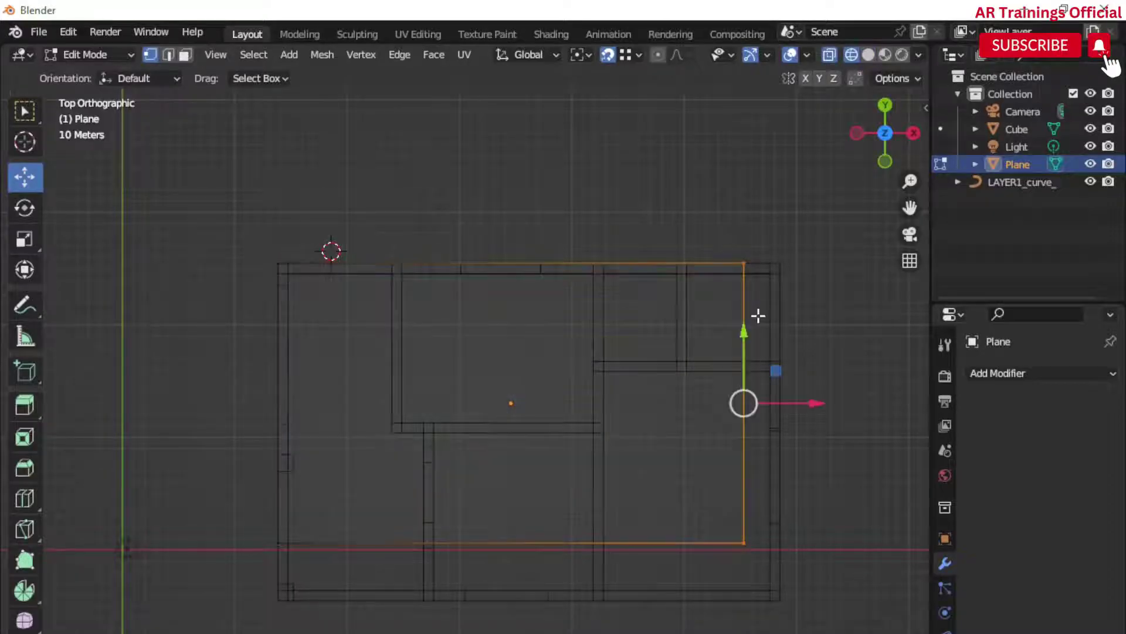
scroll(764, 275, "up", 1)
middle_click_drag(733, 384, 605, 390, "shift")
key("g")
left_click(715, 234)
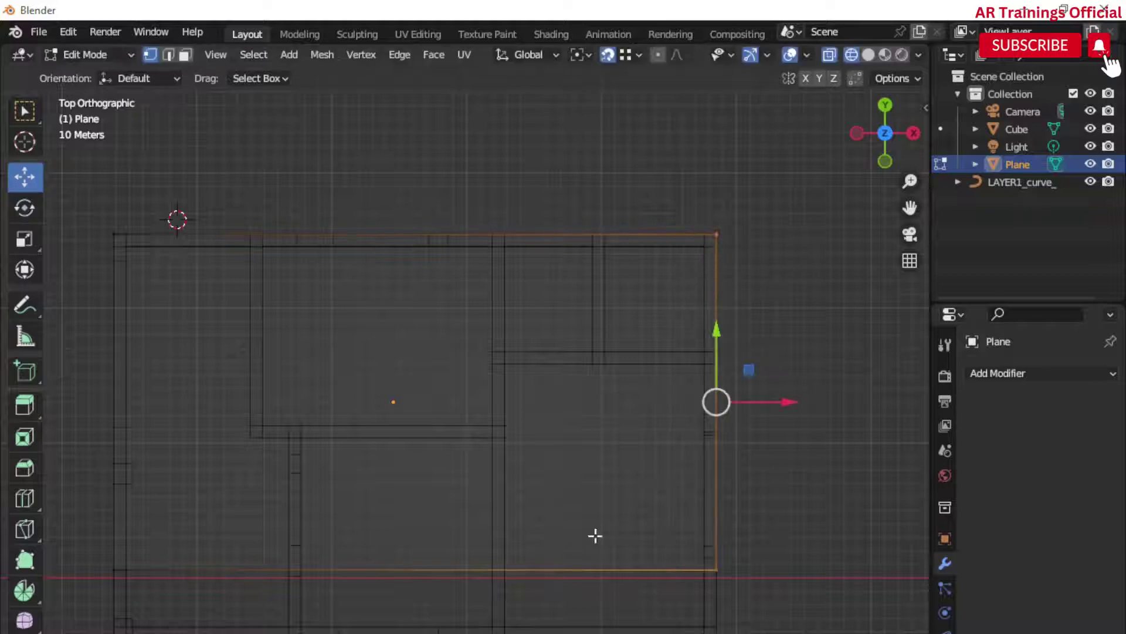
- Snap the plane's lower edge to the outer face of the bottom wall and return to Object Mode
scroll(546, 492, "down", 1)
middle_click_drag(532, 482, 617, 472, "shift")
left_click_drag(775, 527, 242, 502)
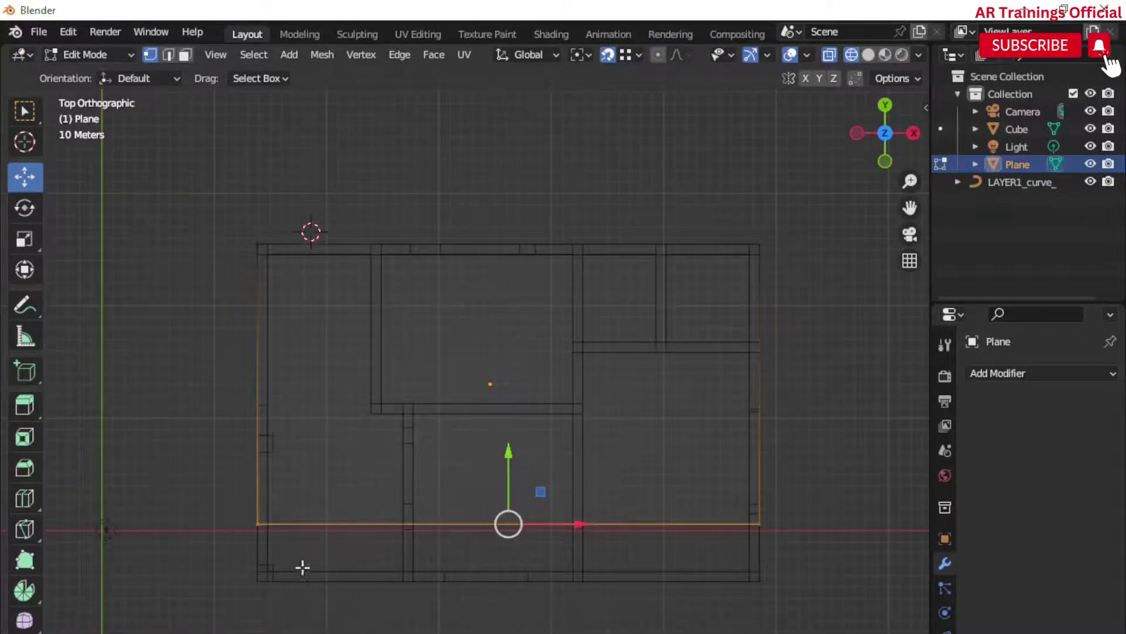
key("g")
left_click(279, 555)
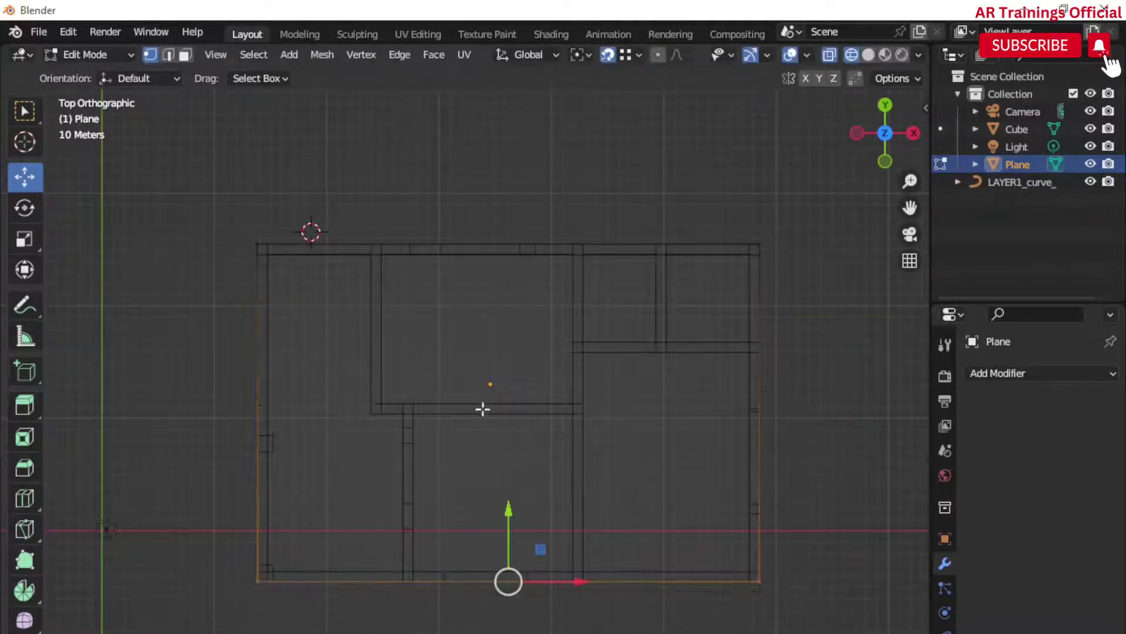
left_click(122, 59)
left_click(83, 75)
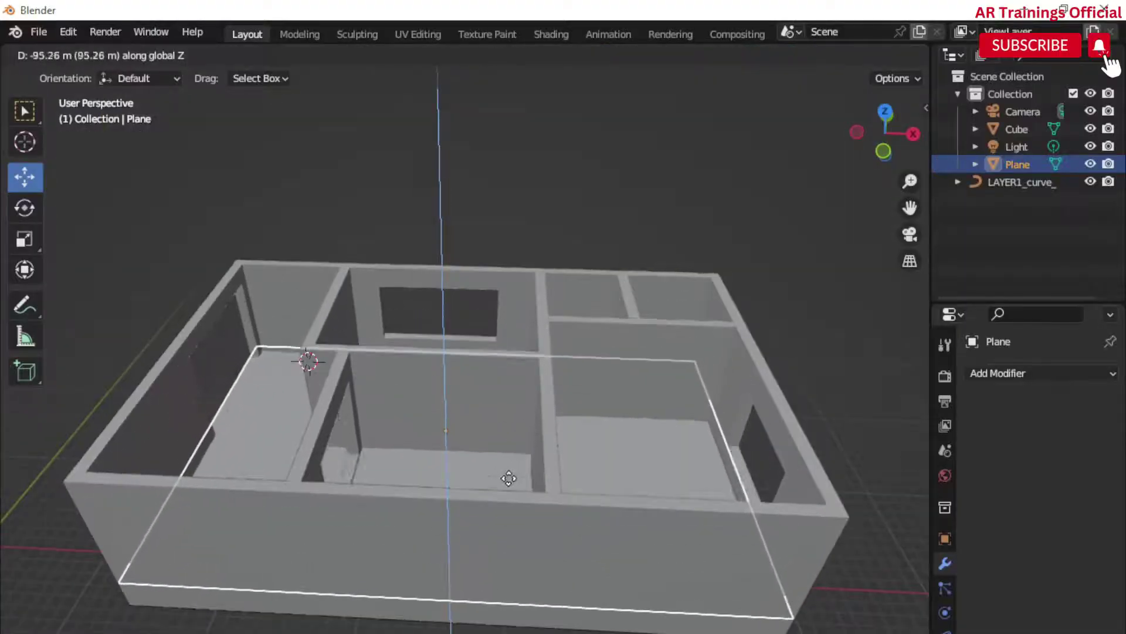
- Lower the floor plane along Z to the base of the walls, using the right orthographic wireframe view
right_click(509, 500)
mouse_move(539, 468)
middle_mouse_down()
mouse_move(541, 451)
mouse_move(526, 452)
middle_mouse_up()
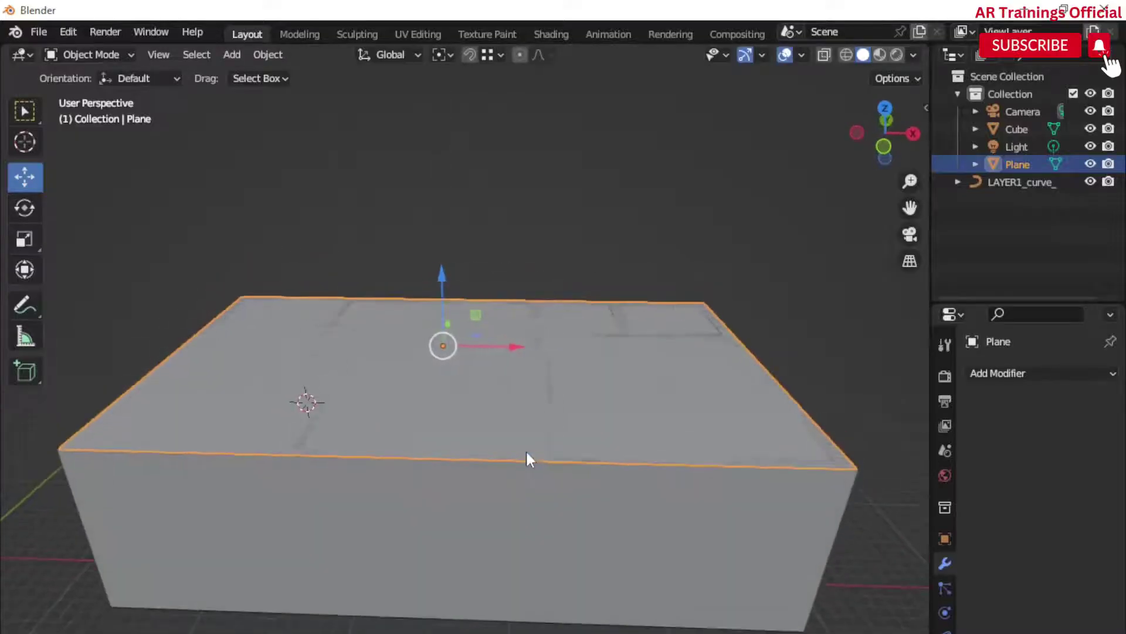
left_click(912, 135)
key("shift+z")
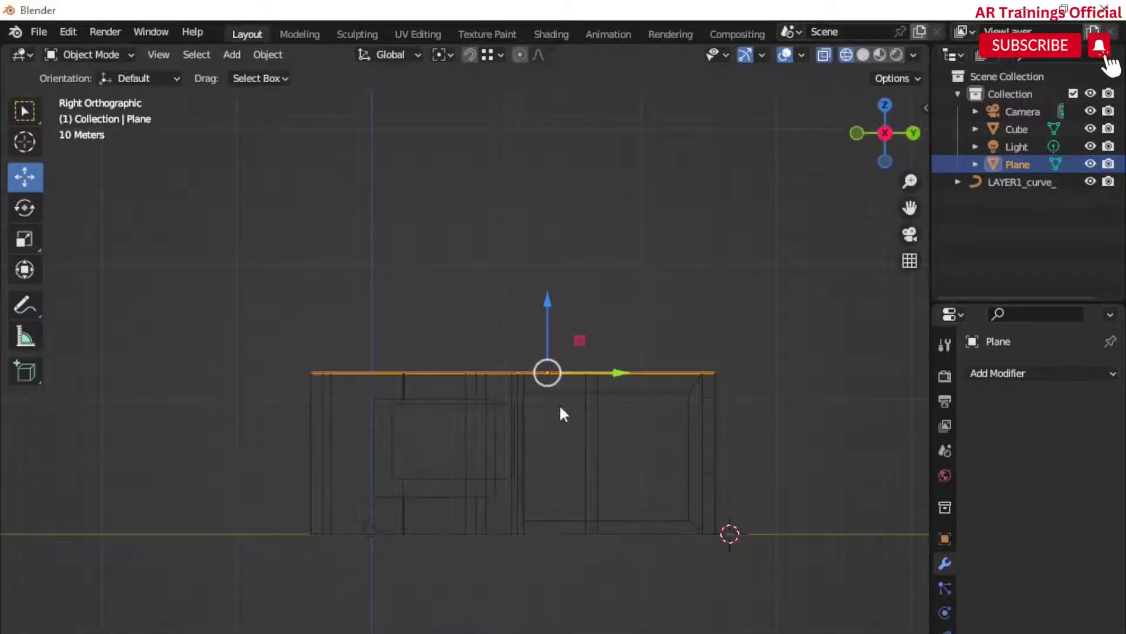
scroll(558, 411, "up", 1)
key("g")
key("z")
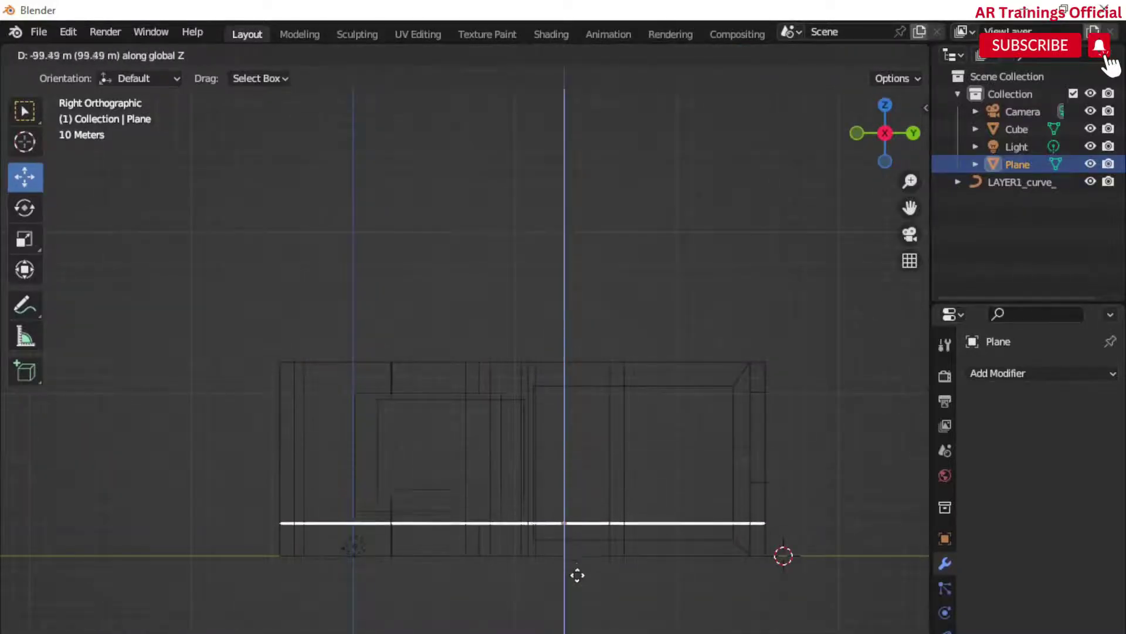
left_click(573, 603)
scroll(551, 556, "up", 2)
scroll(550, 551, "down", 2)
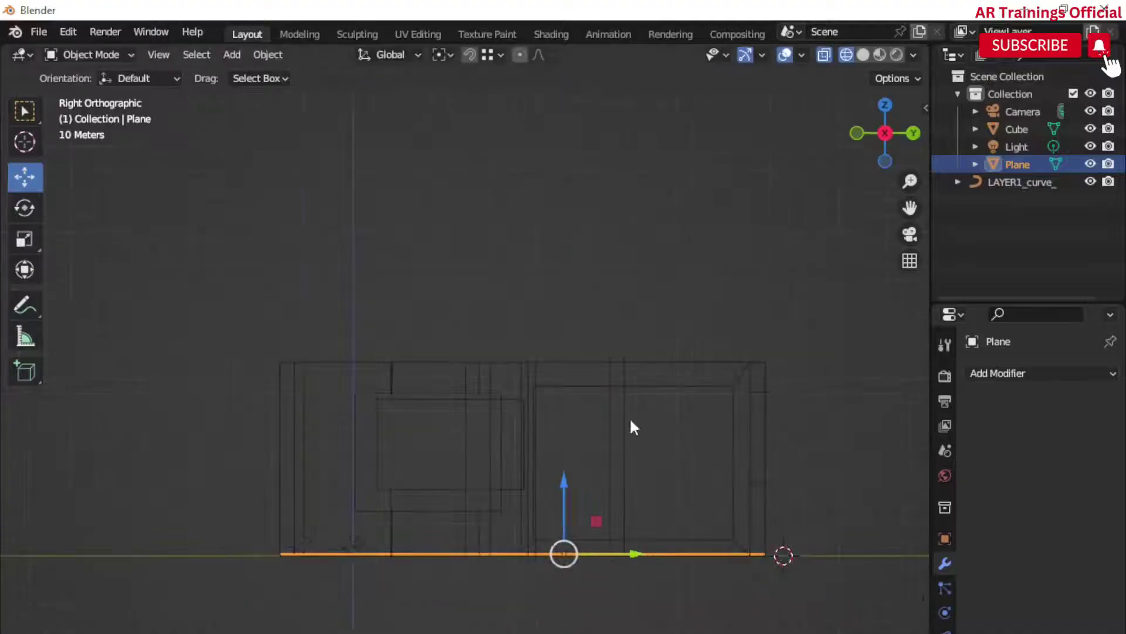
- Return to solid shading and give the walls object a new material
middle_click_drag(740, 288, 735, 343)
left_click(864, 55)
middle_click_drag(555, 332, 500, 425)
left_click(489, 306)
left_click(945, 633)
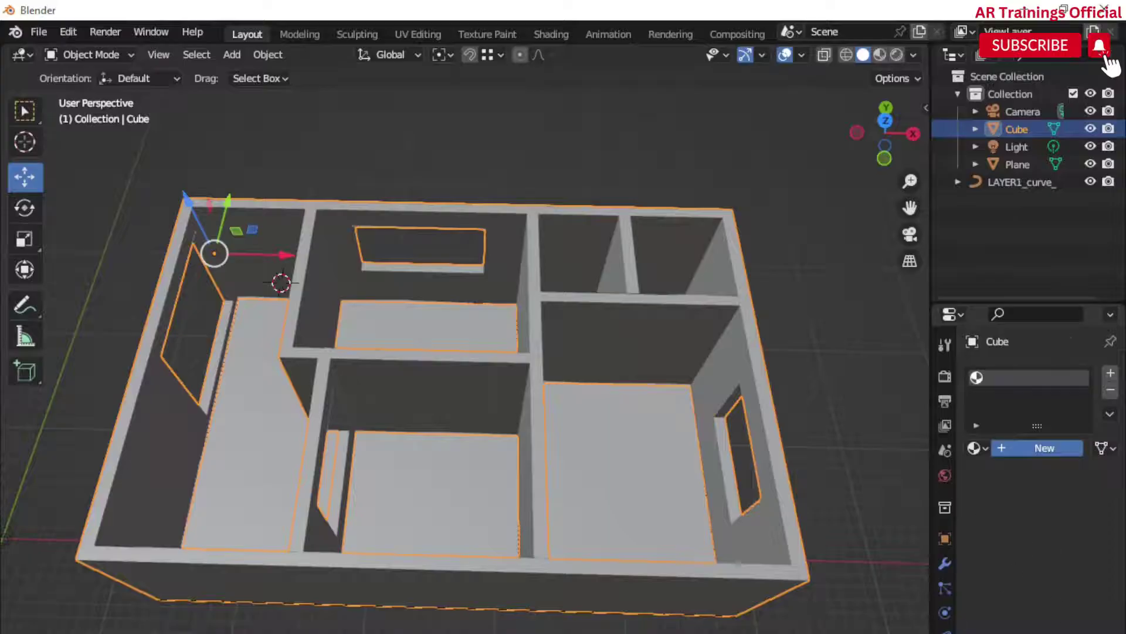
left_click(1037, 449)
left_click(1065, 631)
middle_click_drag(753, 630, 707, 610)
- Create a new material for the floor plane
left_click(638, 467)
middle_click_drag(604, 531, 643, 537)
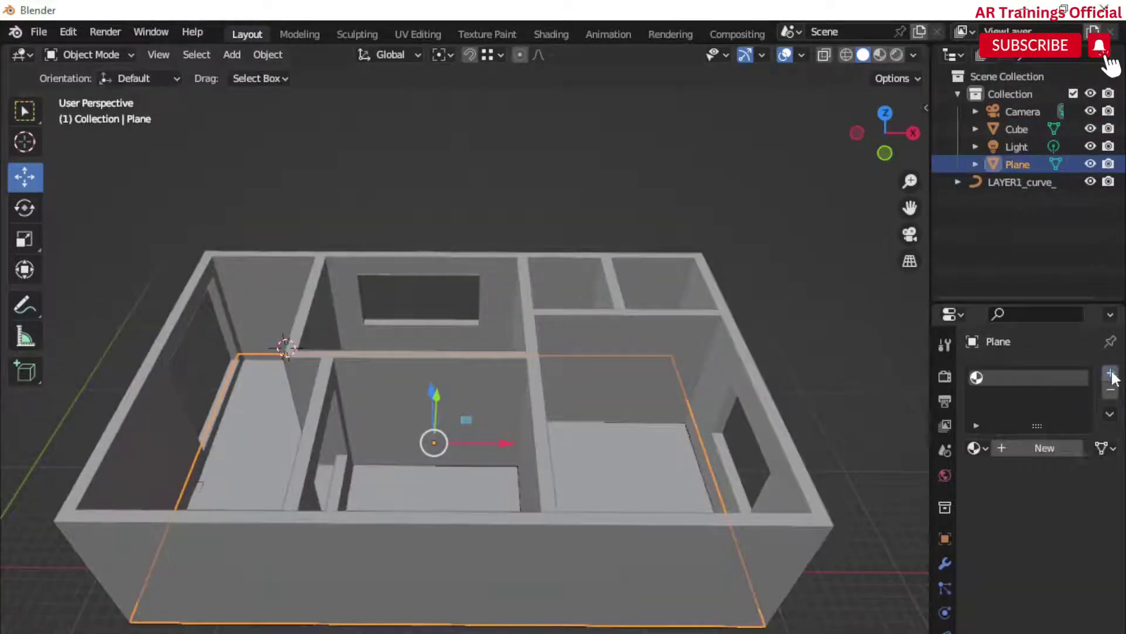
left_click(1045, 447)
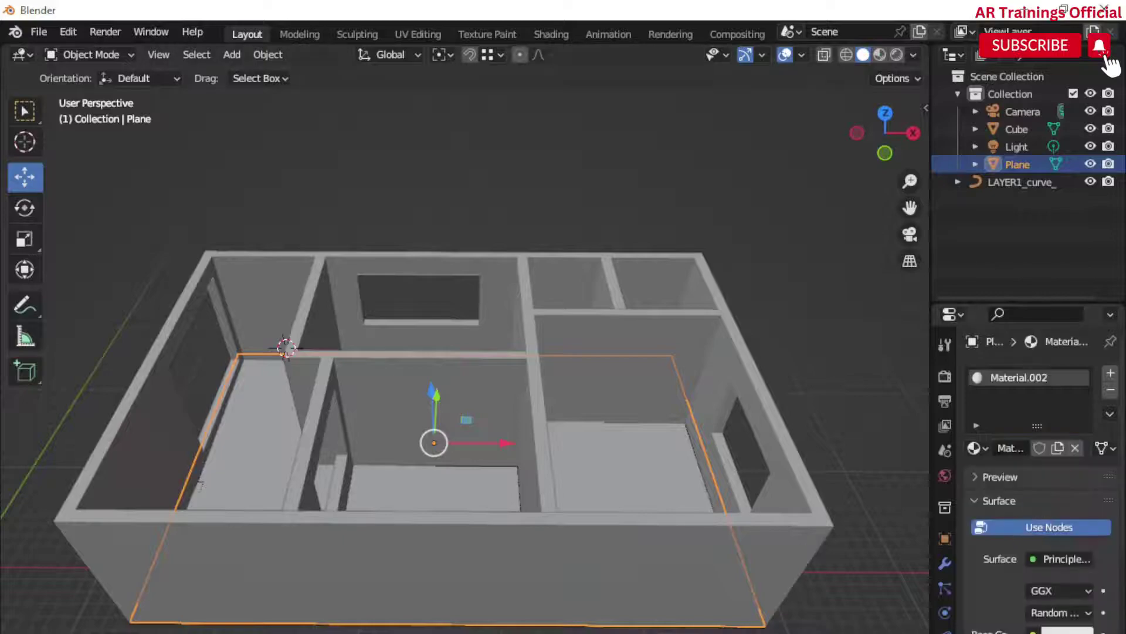
- Use the wood plank image pexels-fwstudio-172292.jpg as the floor's base colour texture and show the scene in material preview
left_click(1033, 632)
left_click(639, 478)
left_click(1064, 633)
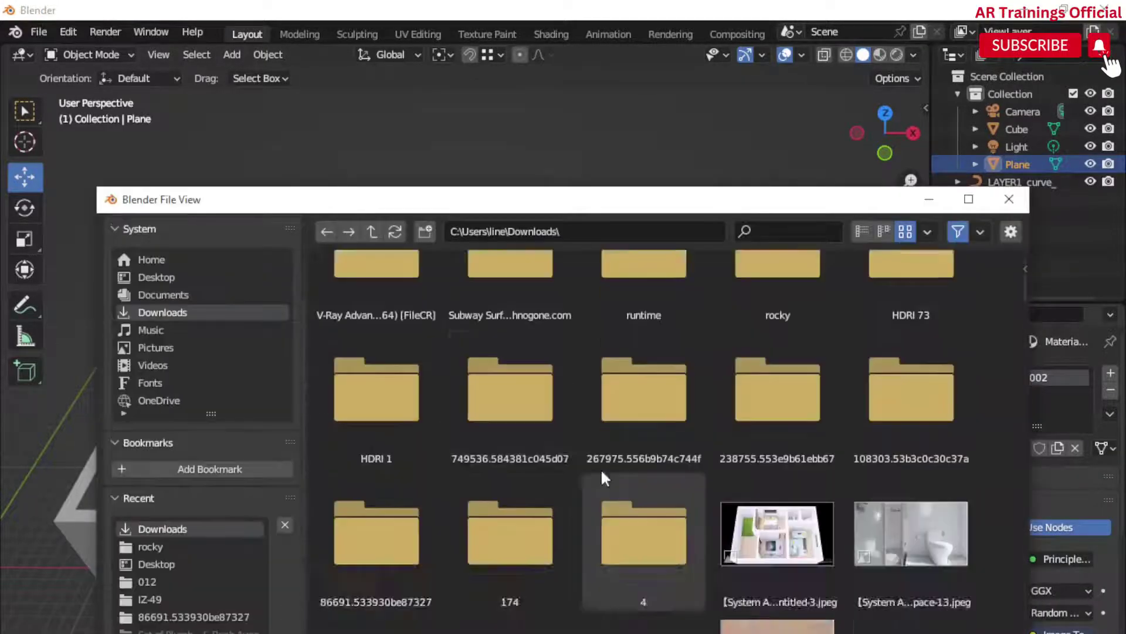
scroll(601, 468, "down", 10)
left_click(778, 455)
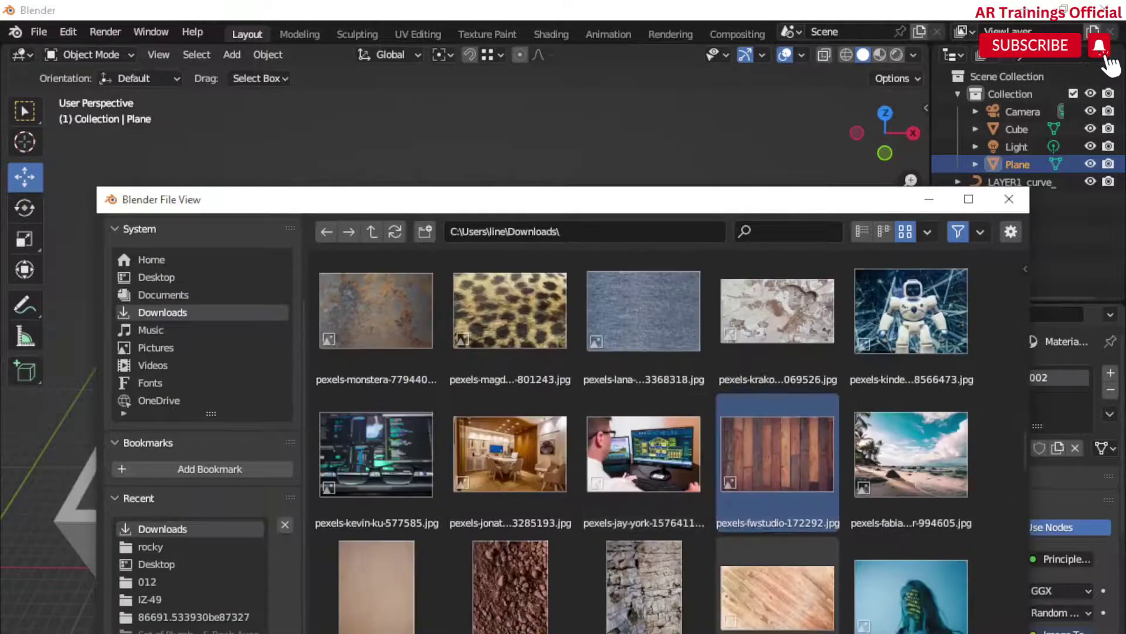
left_click(833, 633)
middle_click_drag(675, 587, 675, 614)
left_click(879, 55)
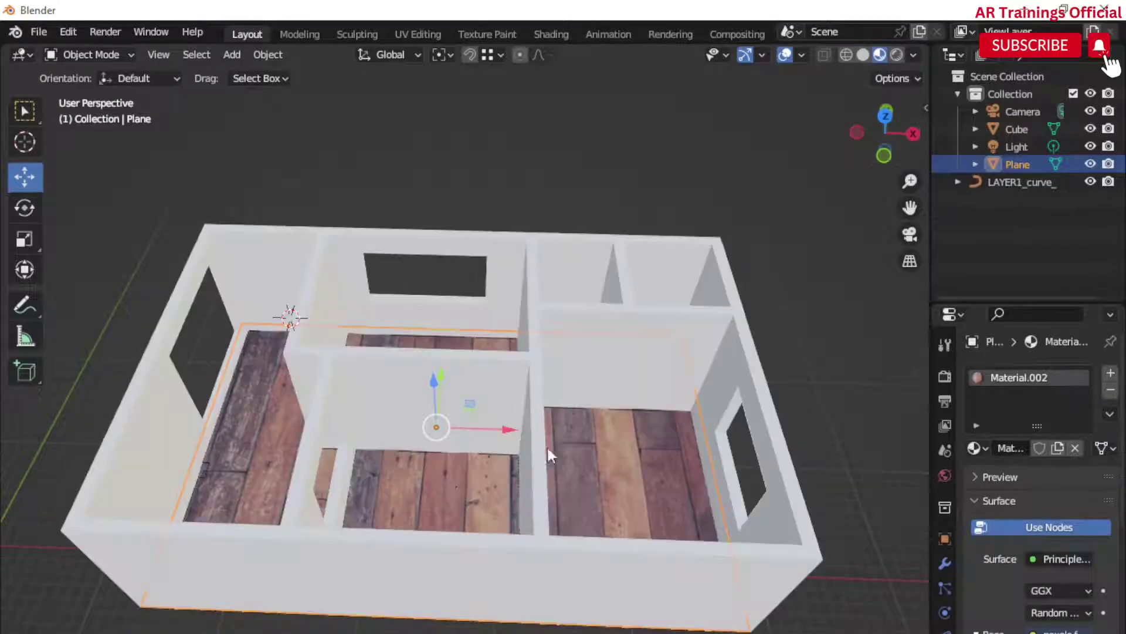
mouse_move(549, 450)
middle_mouse_down()
mouse_move(455, 506)
mouse_move(532, 507)
mouse_move(487, 475)
middle_mouse_up()
- Open the floor plane in the UV Editing workspace with material preview on and its whole UV layout in view
left_click(418, 35)
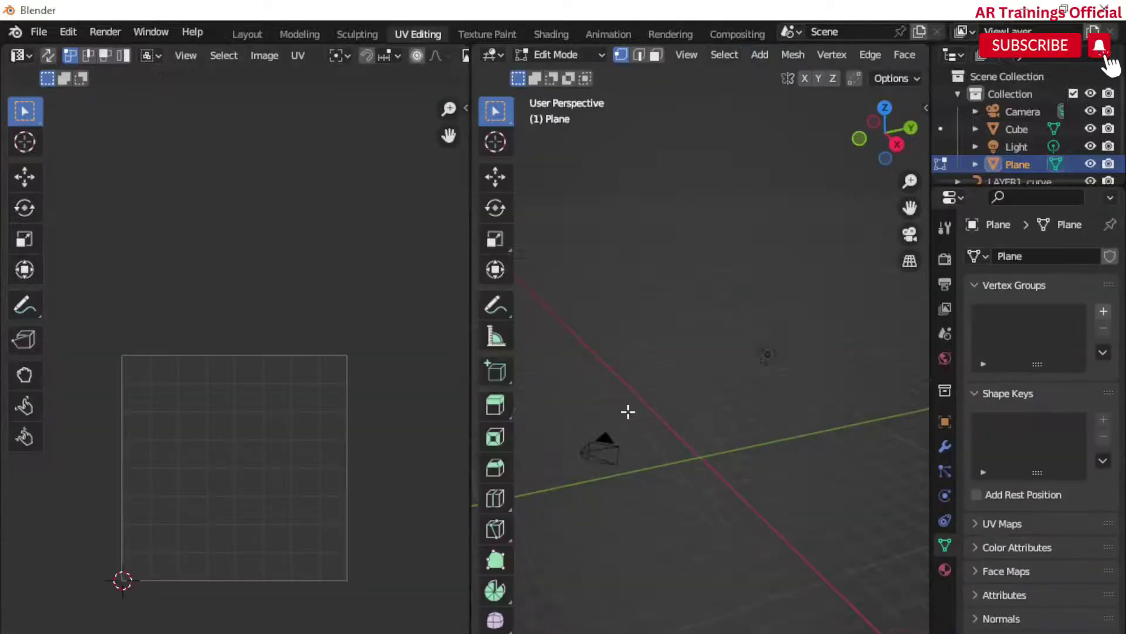
scroll(696, 455, "down", 6)
middle_click_drag(747, 498, 711, 608, "shift")
mouse_move(472, 293)
left_mouse_down()
mouse_move(15, 341)
mouse_move(219, 319)
mouse_move(315, 334)
left_mouse_up()
left_click(912, 55)
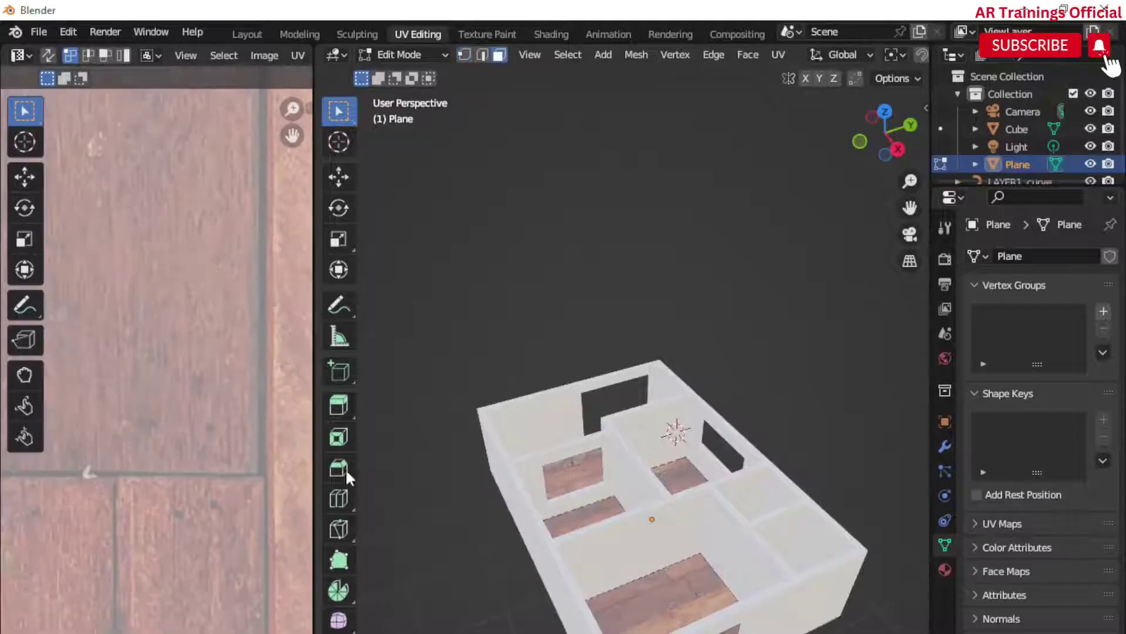
left_click_drag(314, 427, 461, 434)
scroll(682, 531, "up", 3)
scroll(683, 531, "down", 3)
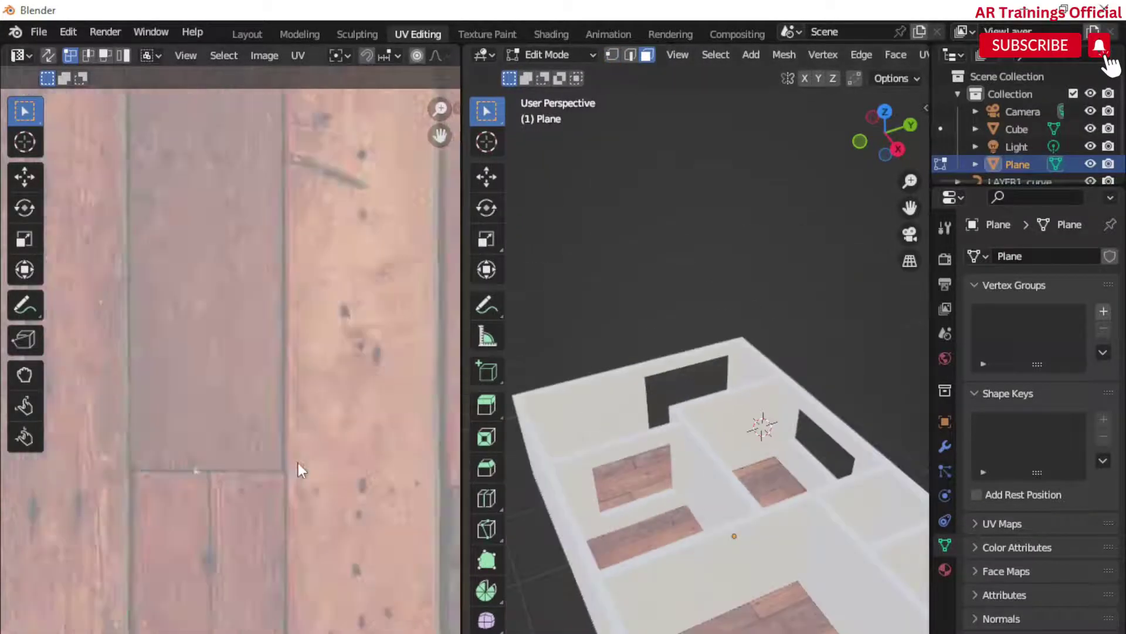
scroll(299, 461, "down", 6)
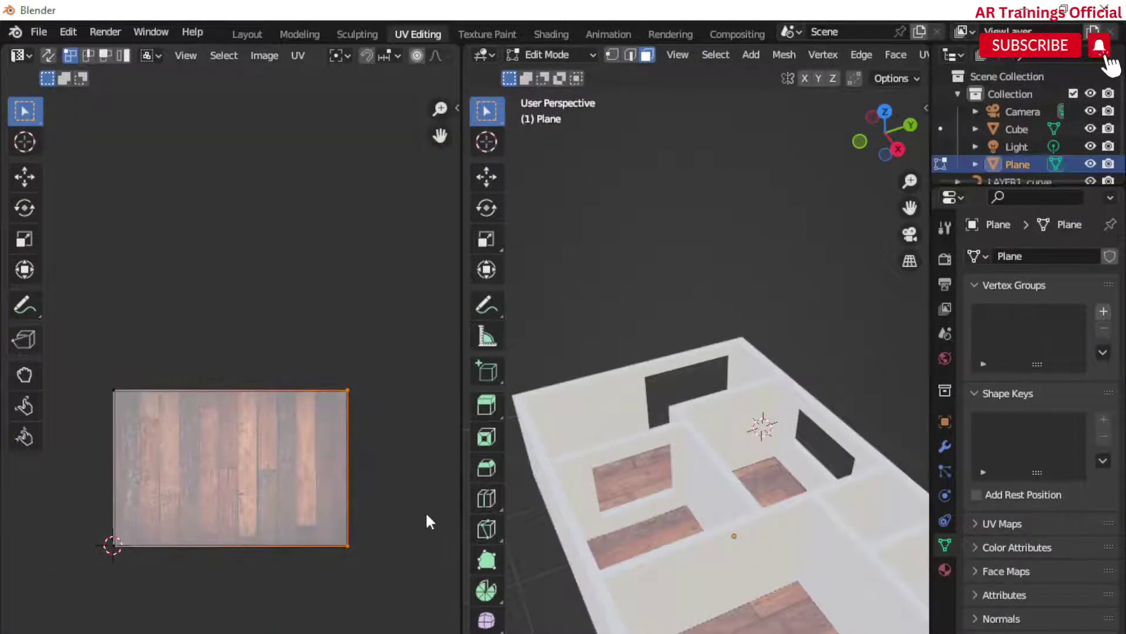
- Move the right edge of the floor's UV rectangle outward along X beyond the wood image
key("g")
right_click(388, 502)
right_click(430, 511)
key("g")
key("x")
left_click(349, 520)
scroll(328, 526, "down", 3)
- Move the left edge of the floor's UV rectangle outward along X beyond the wood image
left_click_drag(196, 525, 145, 438)
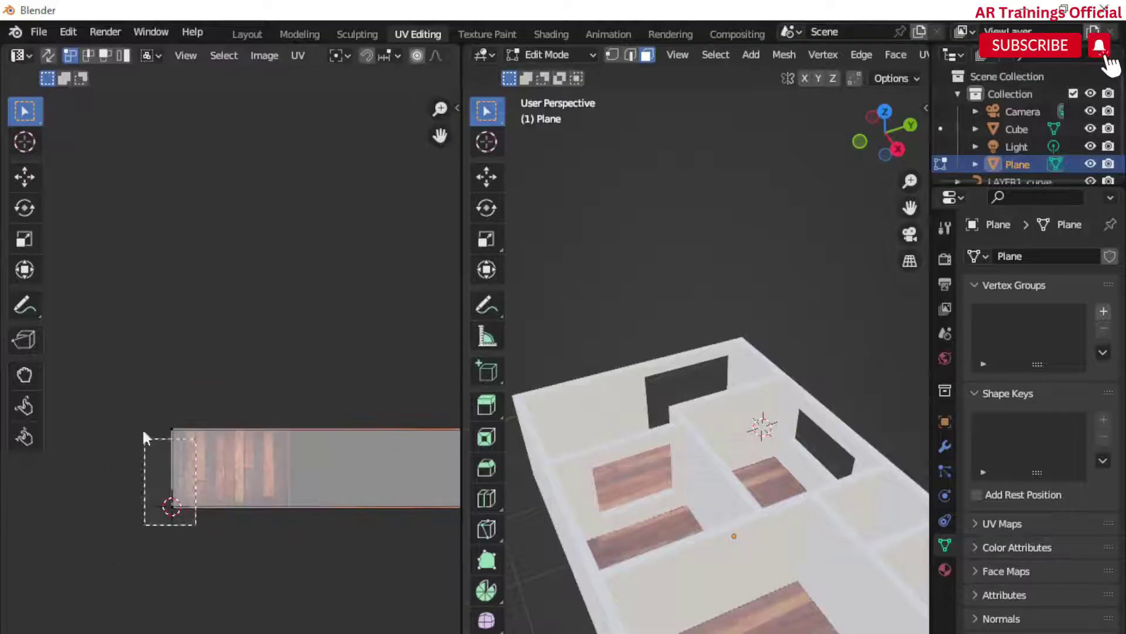
key("g")
key("y")
key("x")
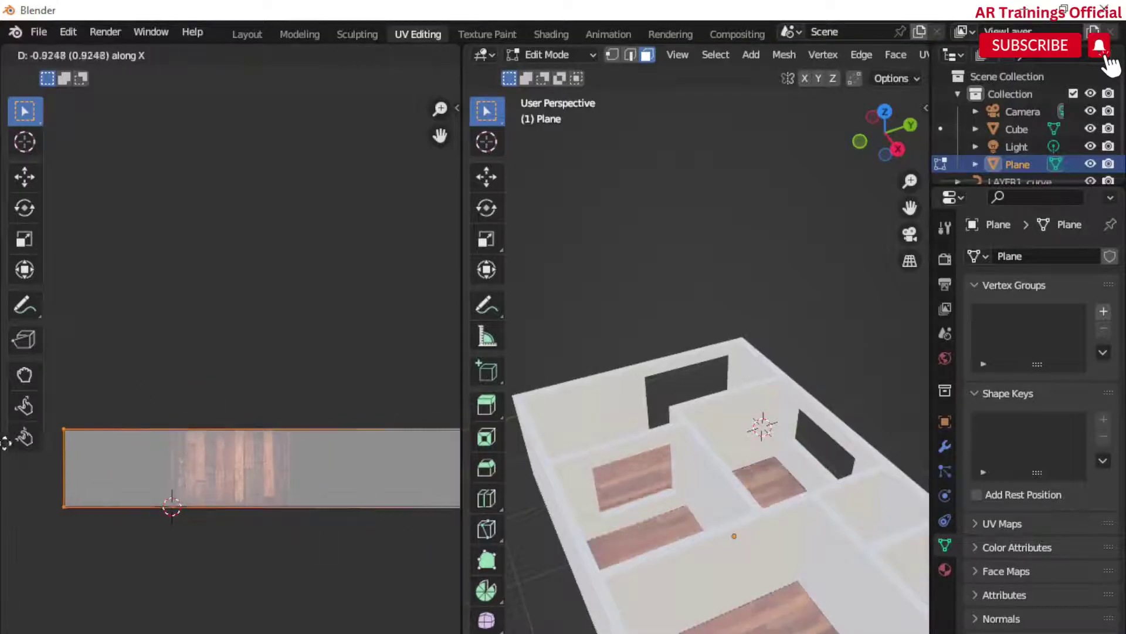
left_click(377, 446)
scroll(346, 466, "down", 3)
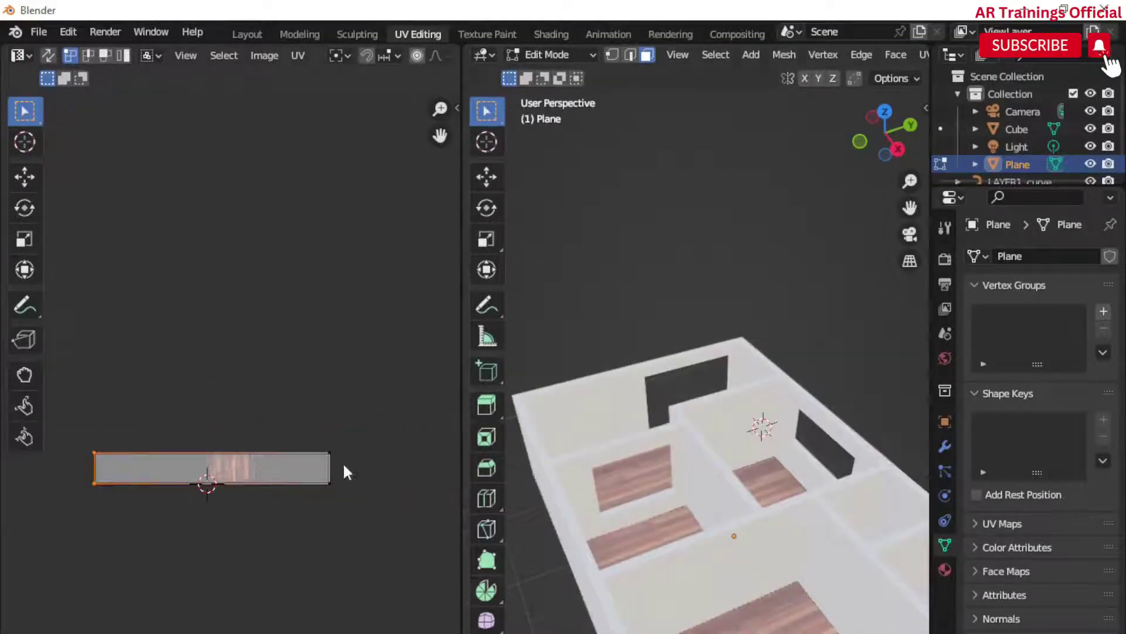
scroll(218, 477, "up", 1)
key("s")
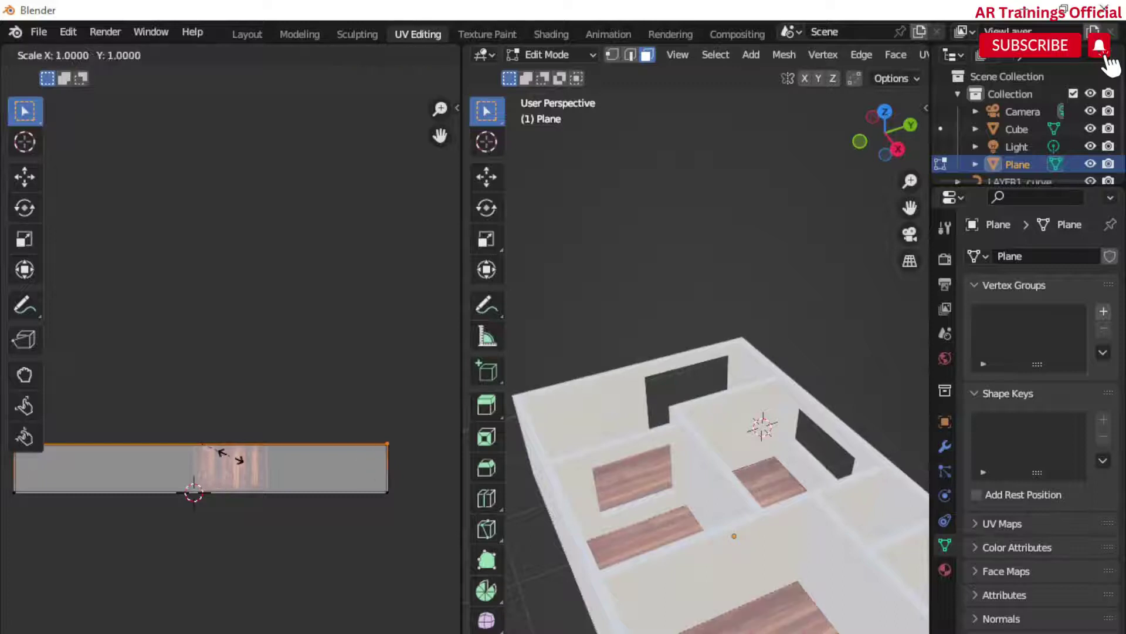
key("g")
key("y")
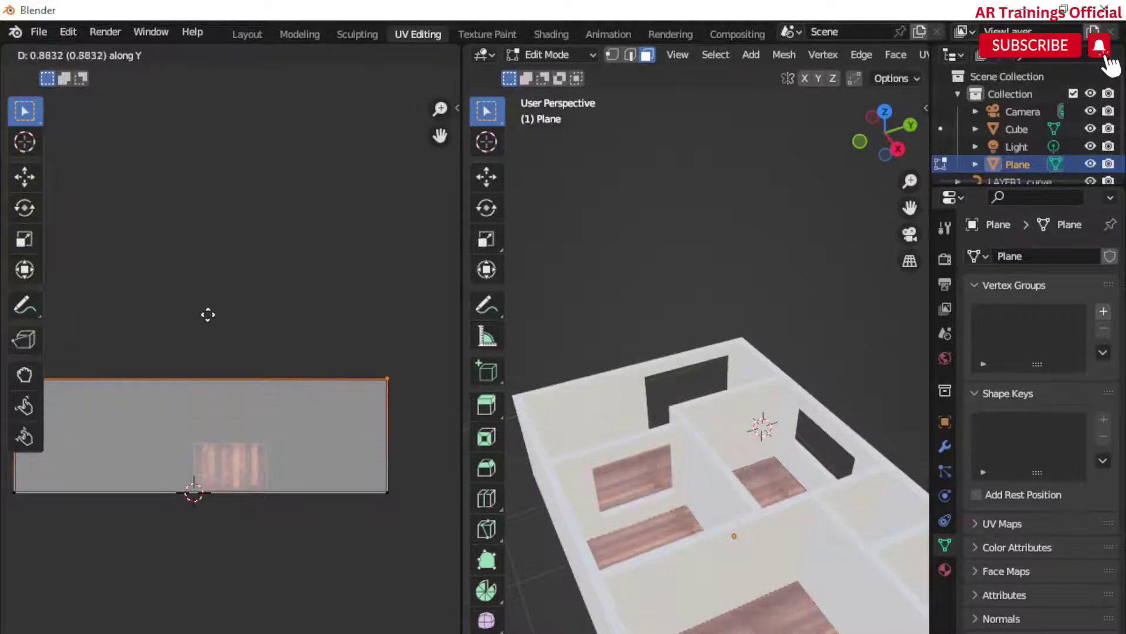
left_click(216, 384)
scroll(232, 455, "up", 2)
scroll(232, 455, "down", 1)
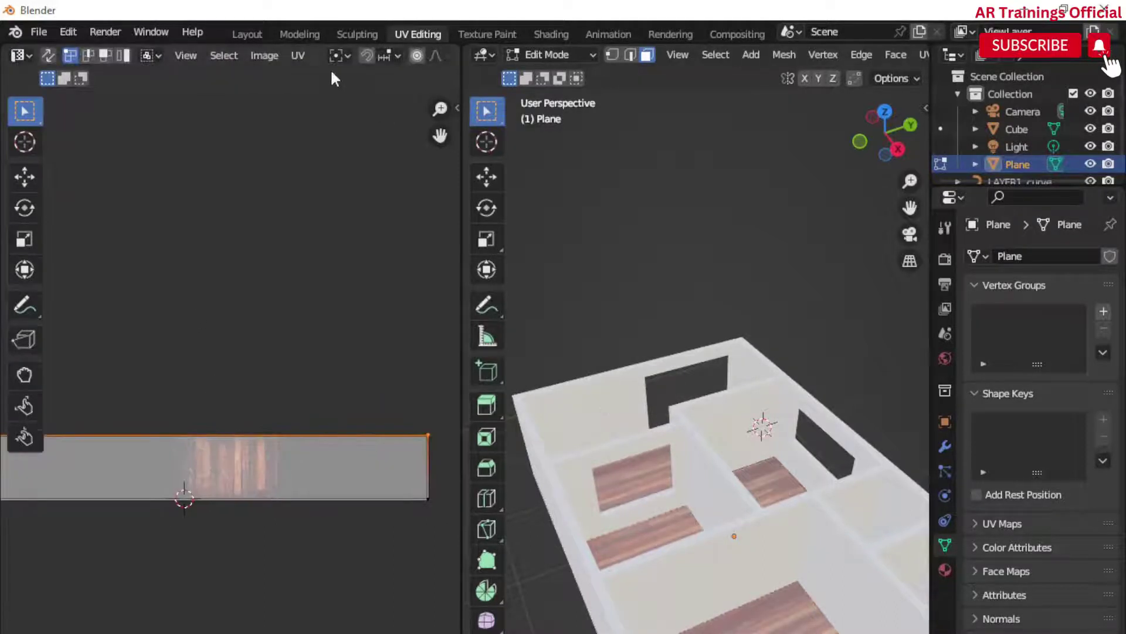
- Return to the Layout workspace and check the wood planks across the rooms
left_click(247, 34)
scroll(542, 473, "up", 3)
scroll(542, 473, "down", 5)
middle_click_drag(635, 508, 578, 508)
middle_click_drag(522, 451, 642, 465, "shift")
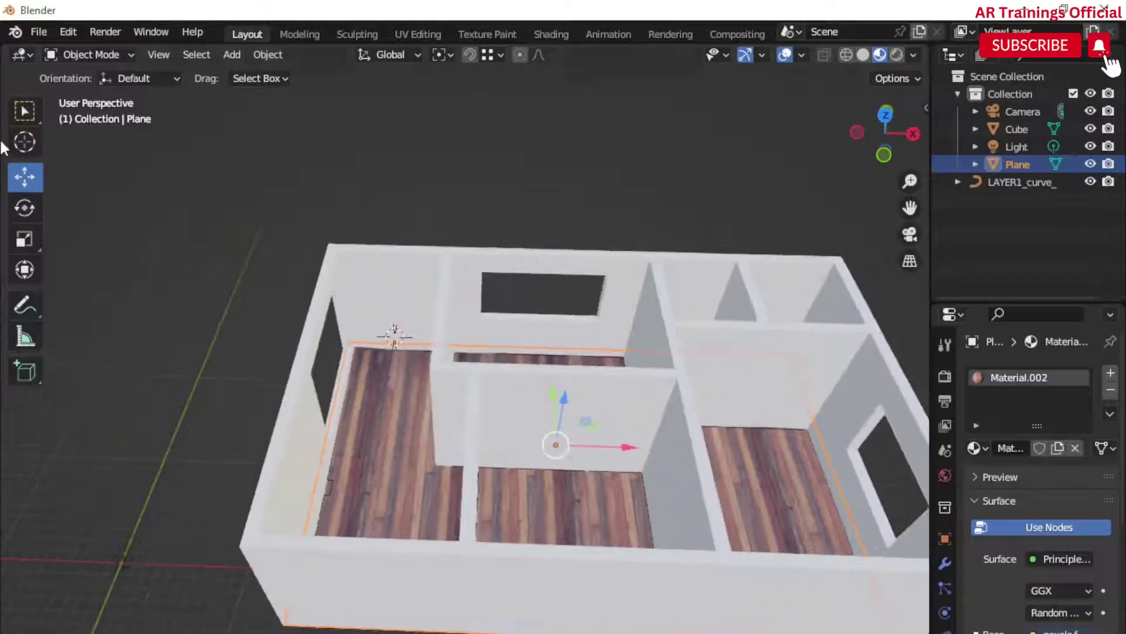
- Place the 3D cursor outside the left wall, add a plane there and scale it up uniformly
left_click(26, 142)
key("shift+a")
mouse_move(182, 467)
left_click(252, 470)
key("s")
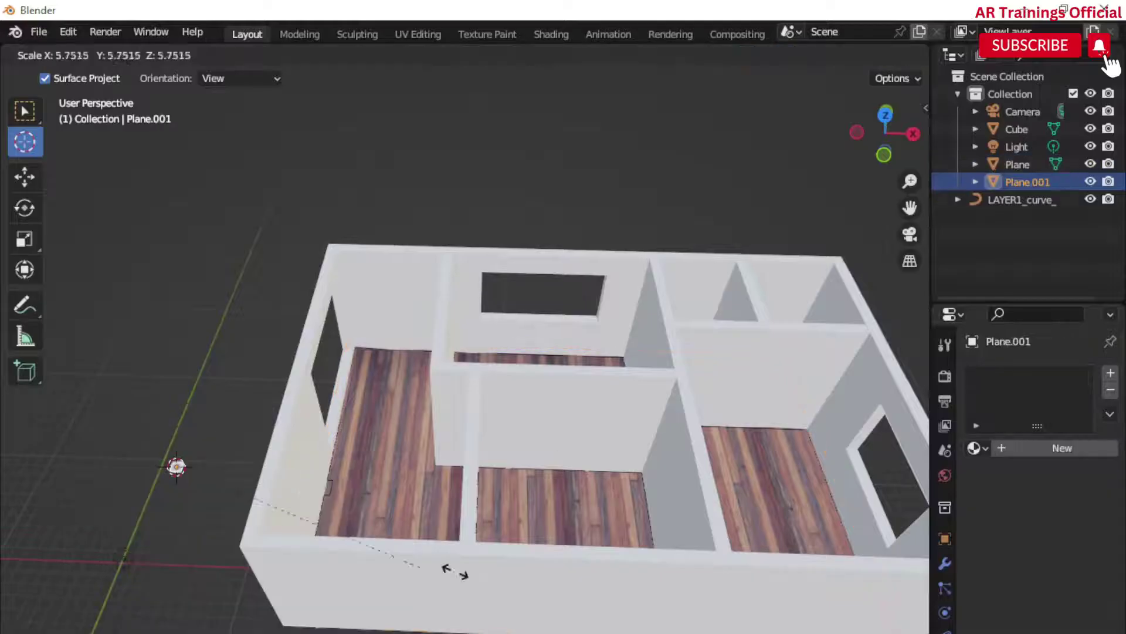
left_click(221, 484)
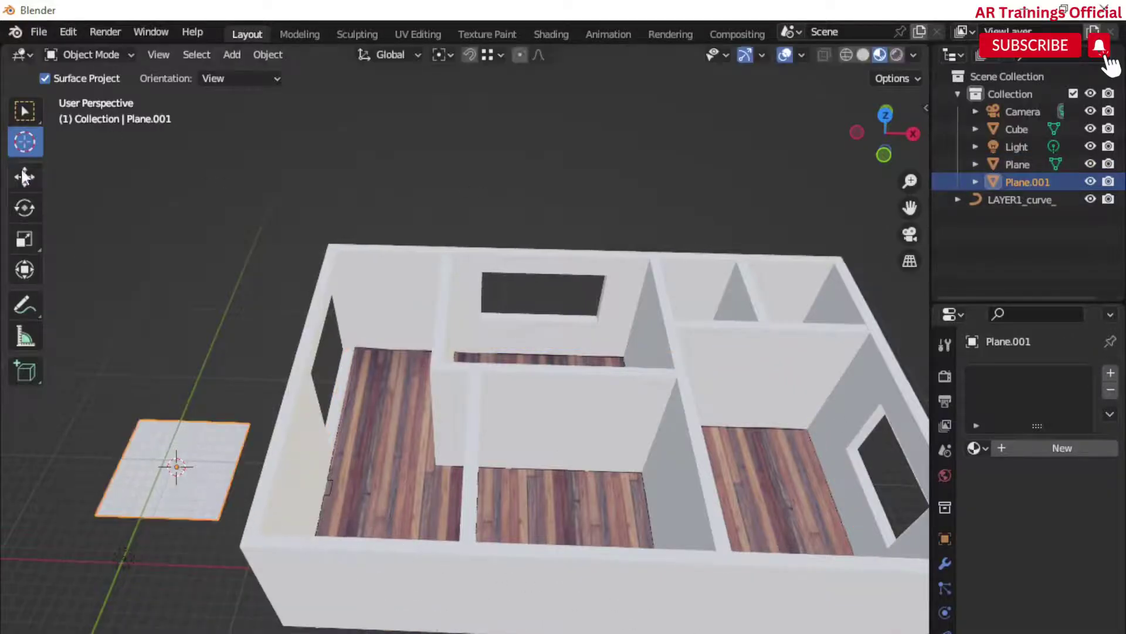
- Move the new plane through the left wall into the far-left room, against its back wall
left_click(25, 177)
left_click_drag(157, 428, 149, 413)
left_click_drag(236, 461, 440, 523)
left_click_drag(402, 410, 367, 364)
scroll(399, 376, "up", 3)
left_click_drag(346, 360, 344, 350)
middle_click_drag(268, 393, 459, 562)
left_click_drag(371, 414, 369, 393)
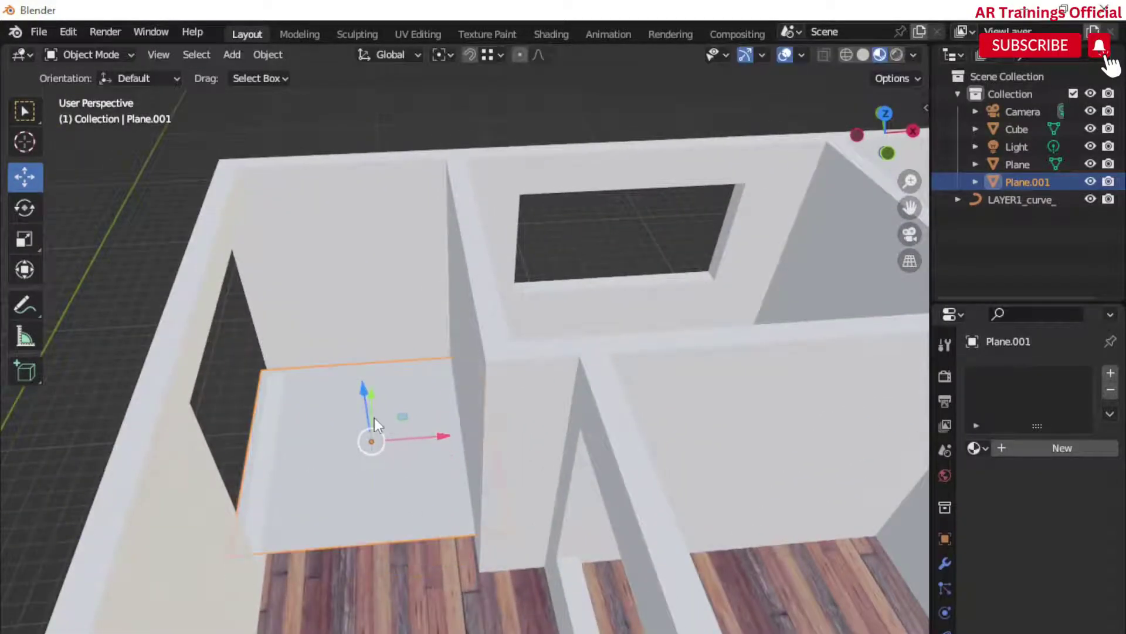
- Narrow the small plane along X to fit the far-left room's width and nudge it into place
key("s")
key("x")
left_click(370, 427)
middle_click_drag(364, 444, 385, 371)
left_click_drag(385, 371, 389, 374)
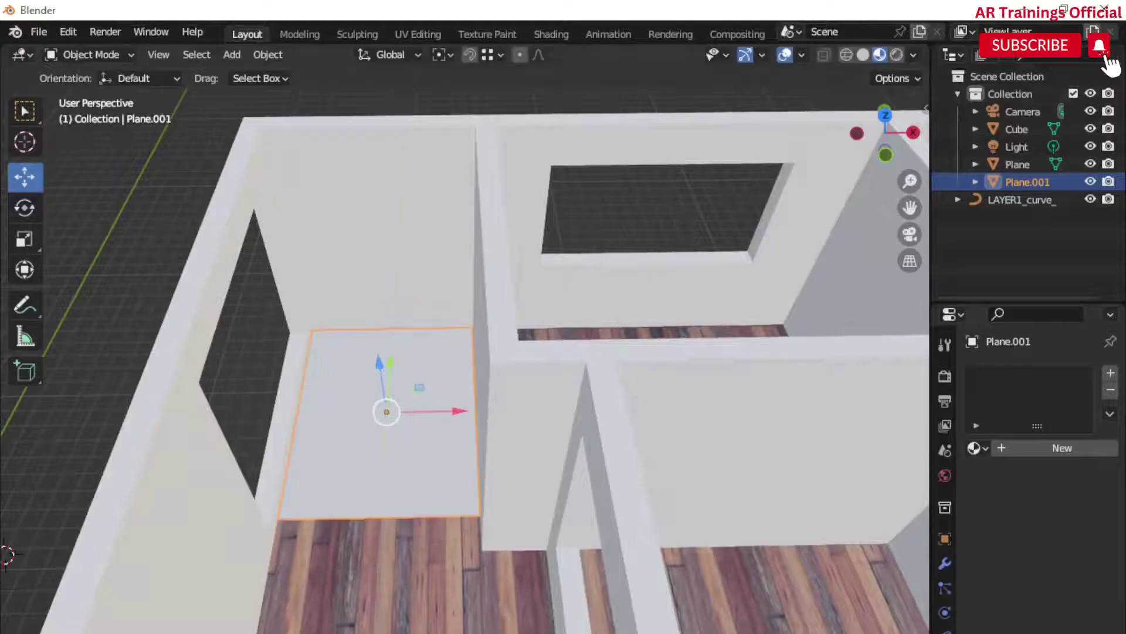
- Fine-tune the small plane's position and its height along Z just above the wood floor
middle_click_drag(586, 616, 578, 580)
middle_click_drag(575, 505, 428, 445)
mouse_move(428, 401)
left_mouse_down()
mouse_move(414, 414)
mouse_move(429, 391)
left_mouse_up()
scroll(422, 409, "up", 2)
key("g")
key("z")
left_click_drag(465, 435, 460, 432)
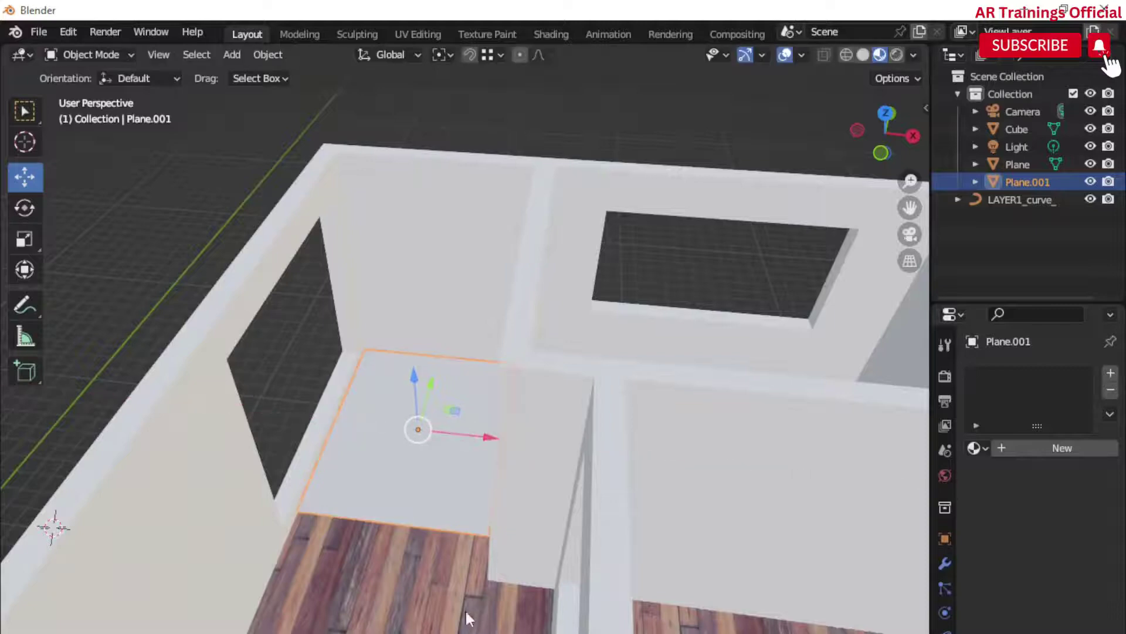
- Give the small room plane a new material with an image texture as base colour, loading the green grass picture from Downloads
scroll(644, 522, "down", 2)
left_click(1063, 455)
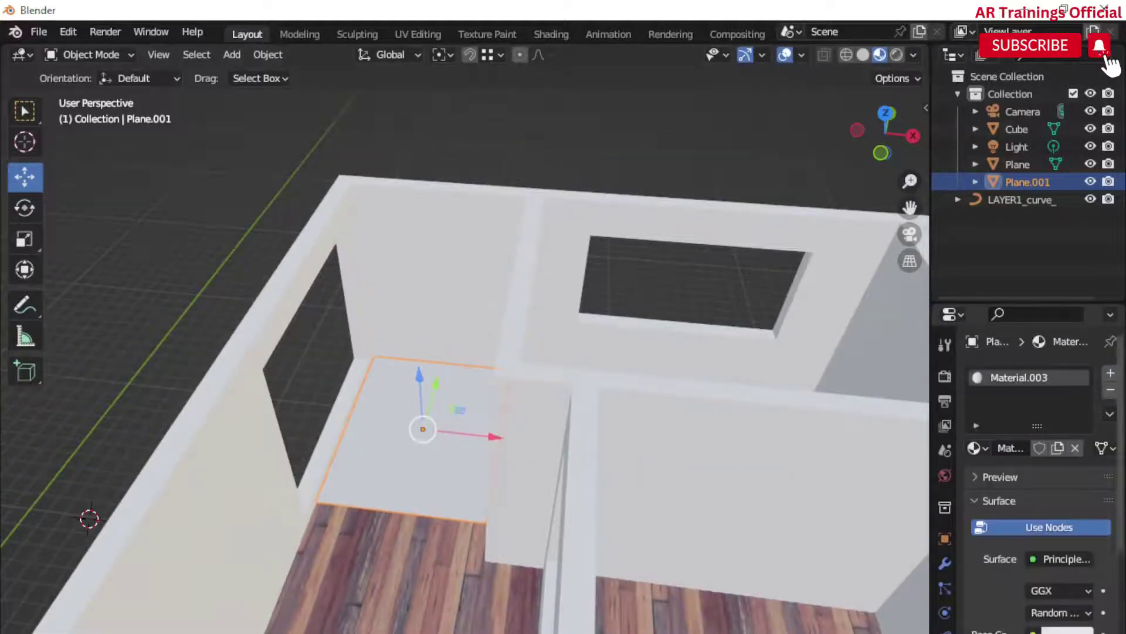
left_click(1034, 633)
left_click(655, 481)
left_click(1064, 633)
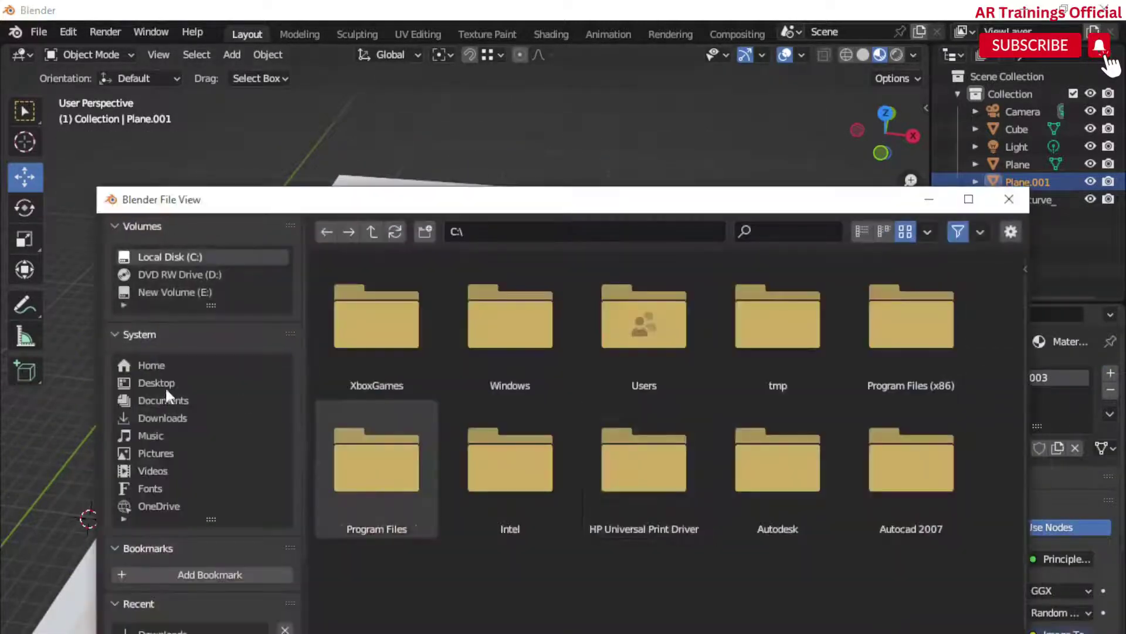
left_click(162, 417)
scroll(663, 476, "down", 10)
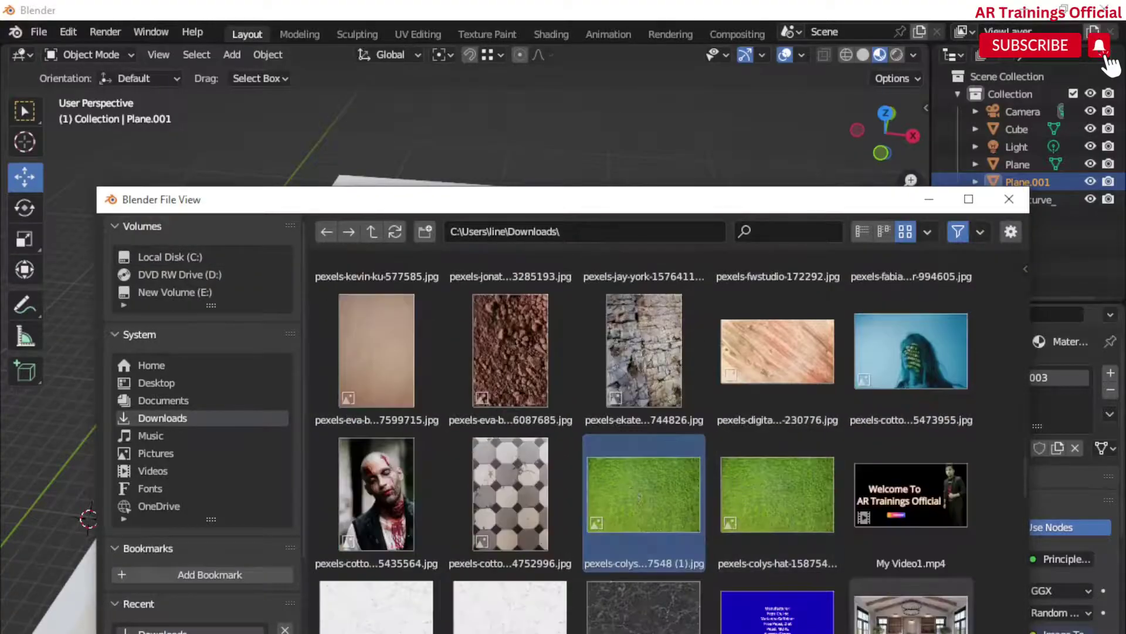
double_click(642, 504)
- Select the walls object and switch it to Edit Mode
middle_click_drag(484, 504, 460, 533)
scroll(498, 501, "down", 5)
scroll(457, 528, "up", 3)
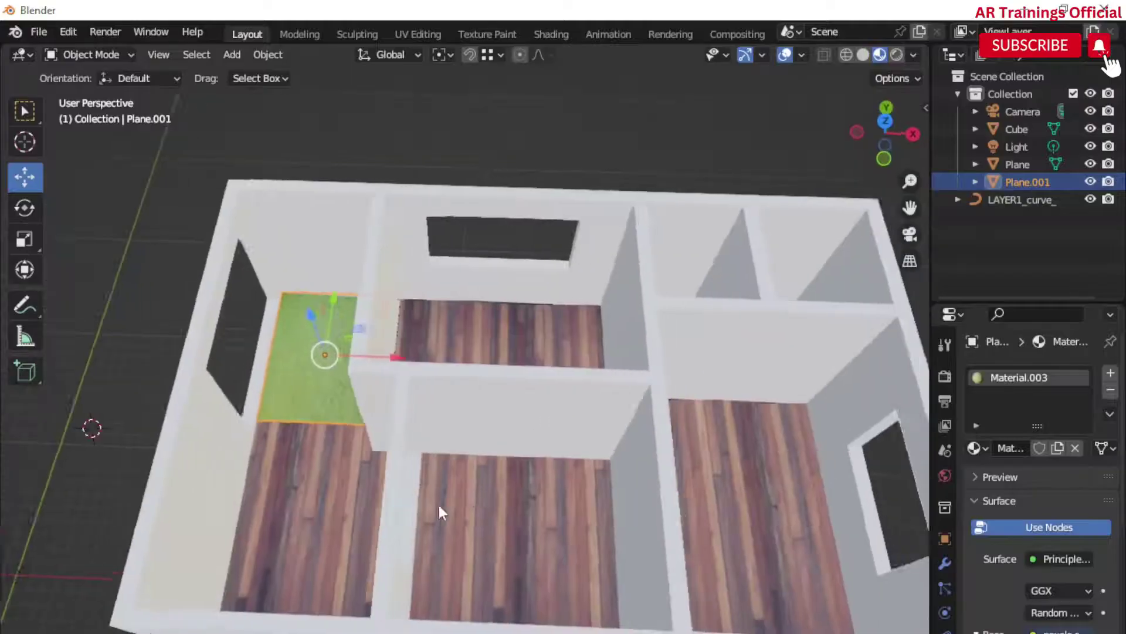
middle_click_drag(569, 512, 498, 536, "shift")
scroll(498, 372, "up", 5)
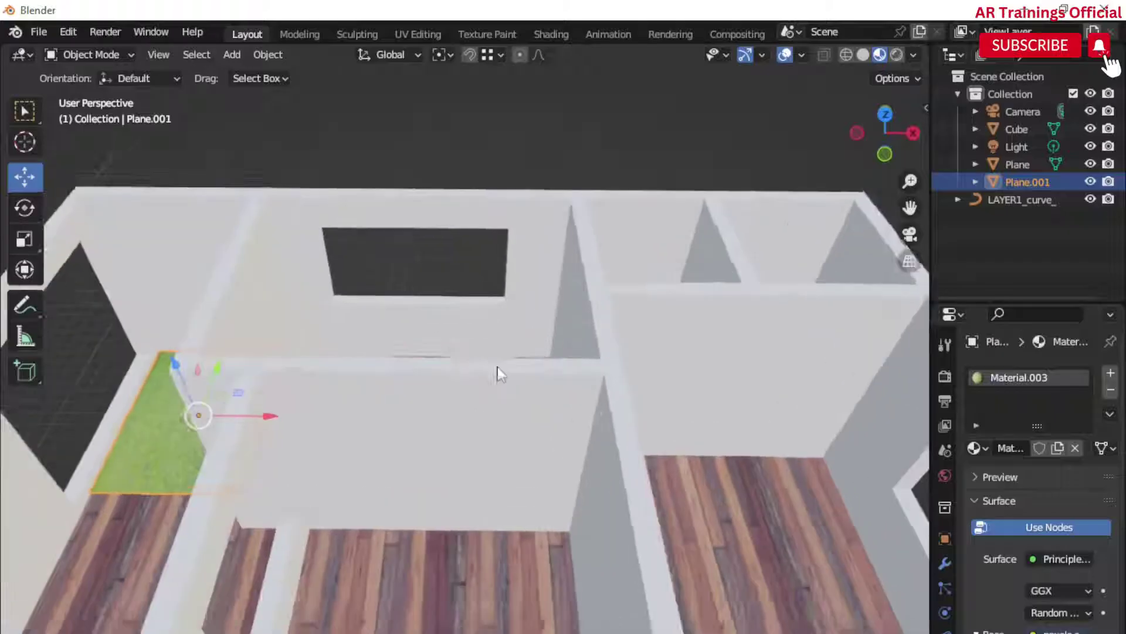
left_click(945, 345)
left_click(428, 338)
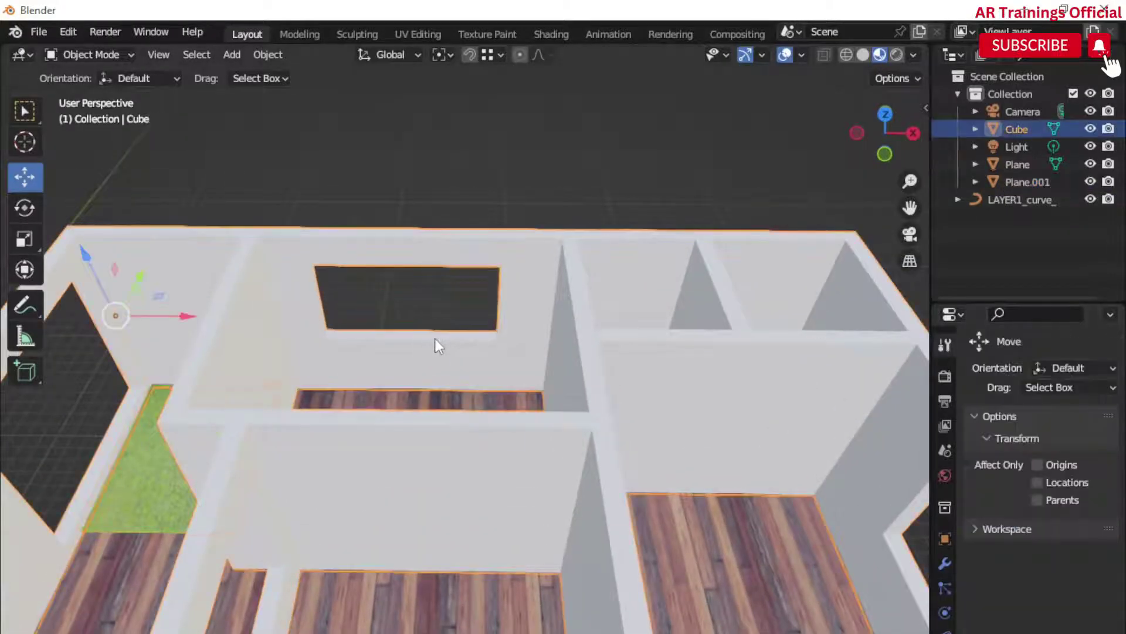
middle_click_drag(473, 403, 405, 383)
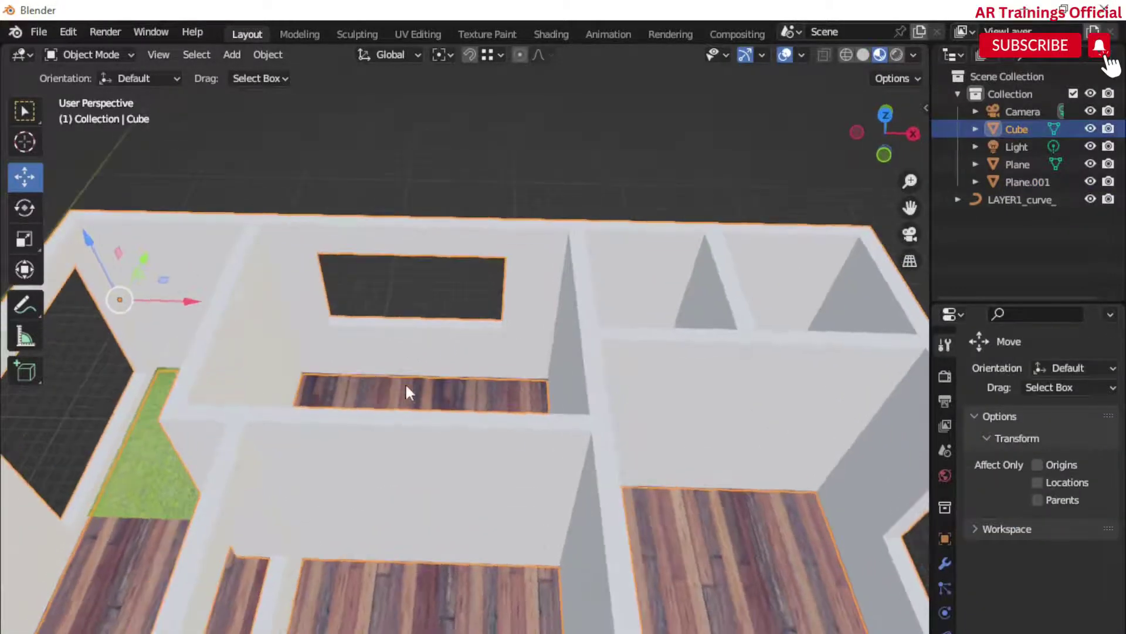
left_click(97, 53)
left_click(107, 90)
- Snap the 3D cursor to the sill face of the back wall's window opening and return to Object Mode
middle_click_drag(425, 299, 425, 328)
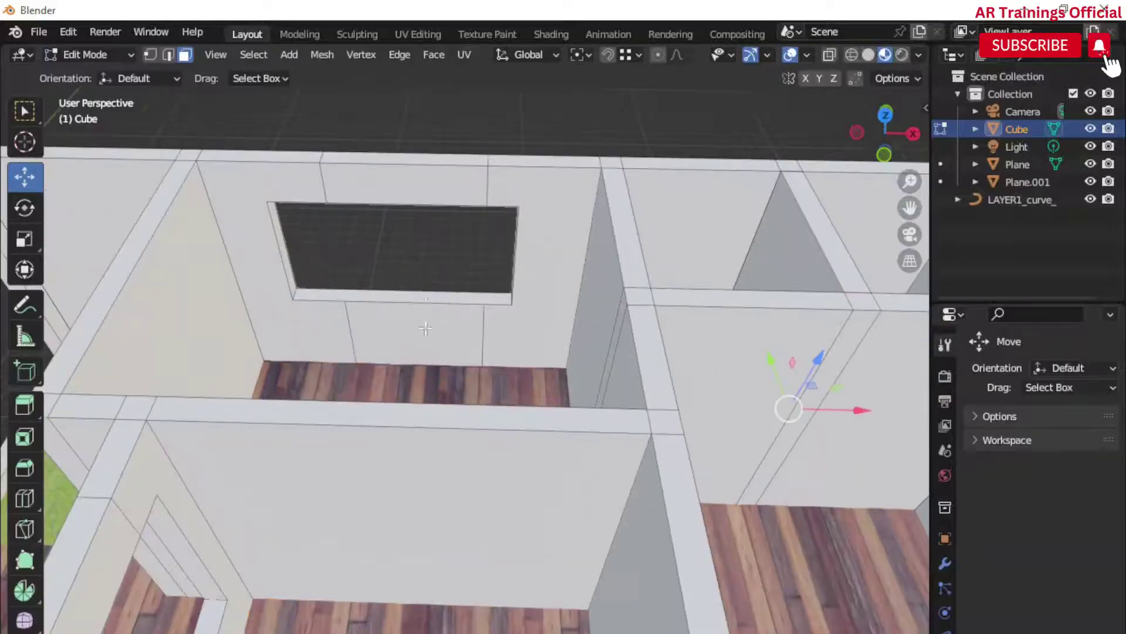
middle_click_drag(472, 368, 472, 410, "shift")
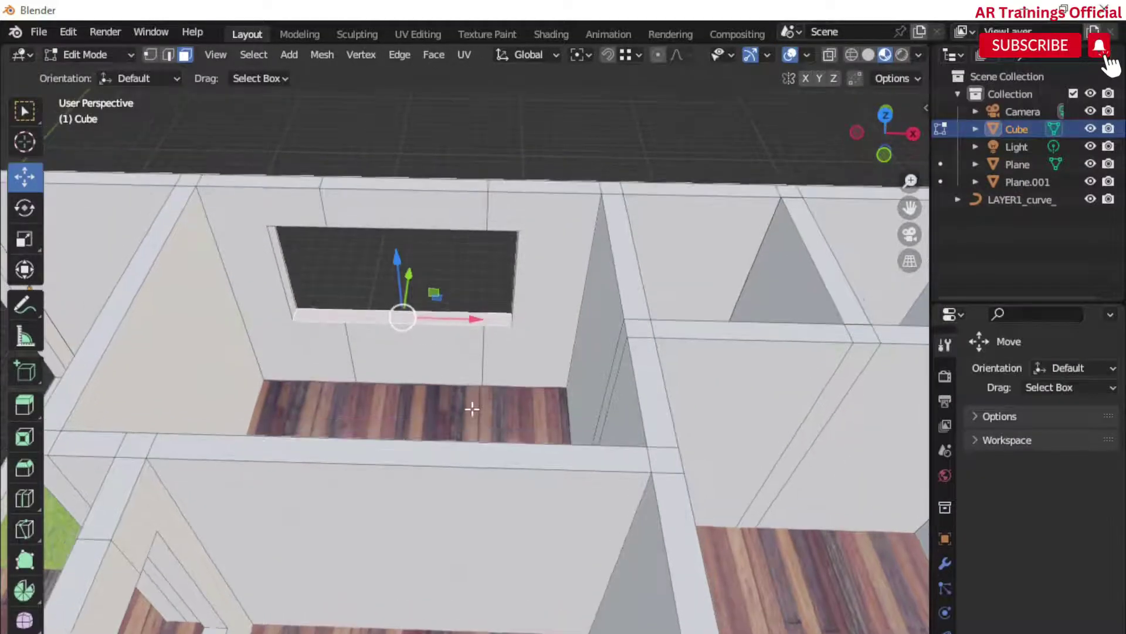
scroll(472, 410, "up", 2)
middle_click_drag(430, 356, 483, 413, "shift")
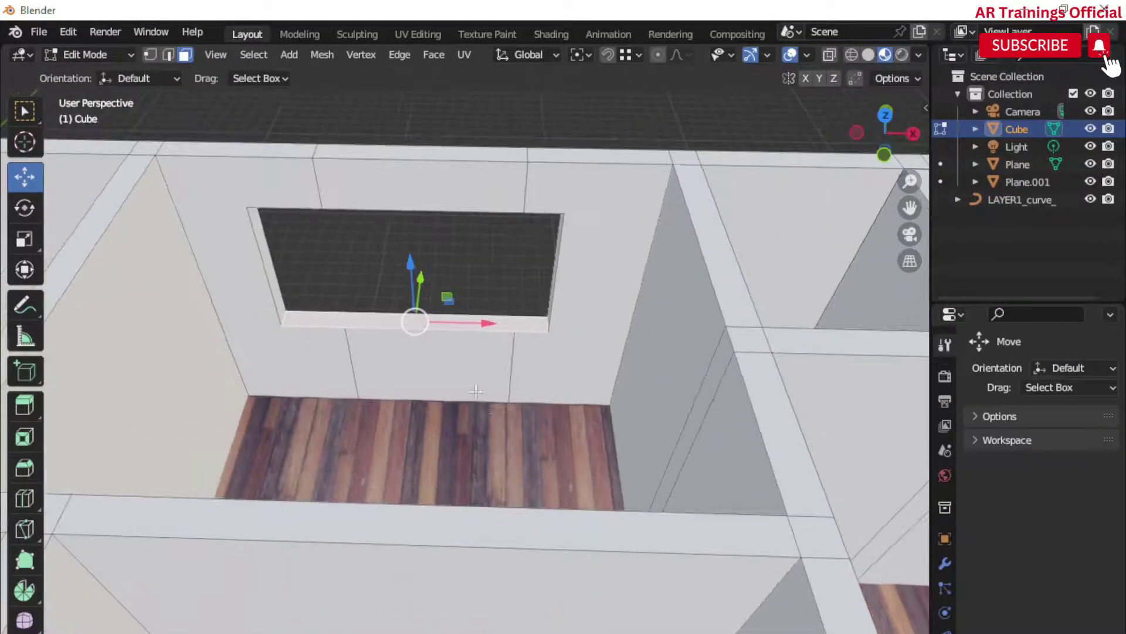
key("shift+s")
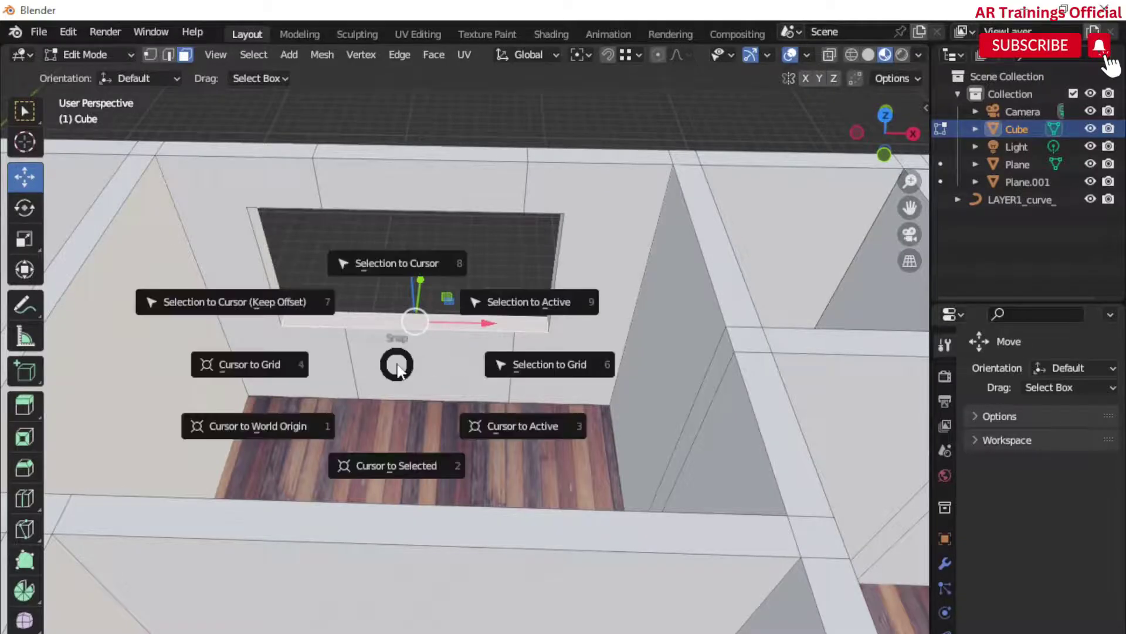
left_click(416, 463)
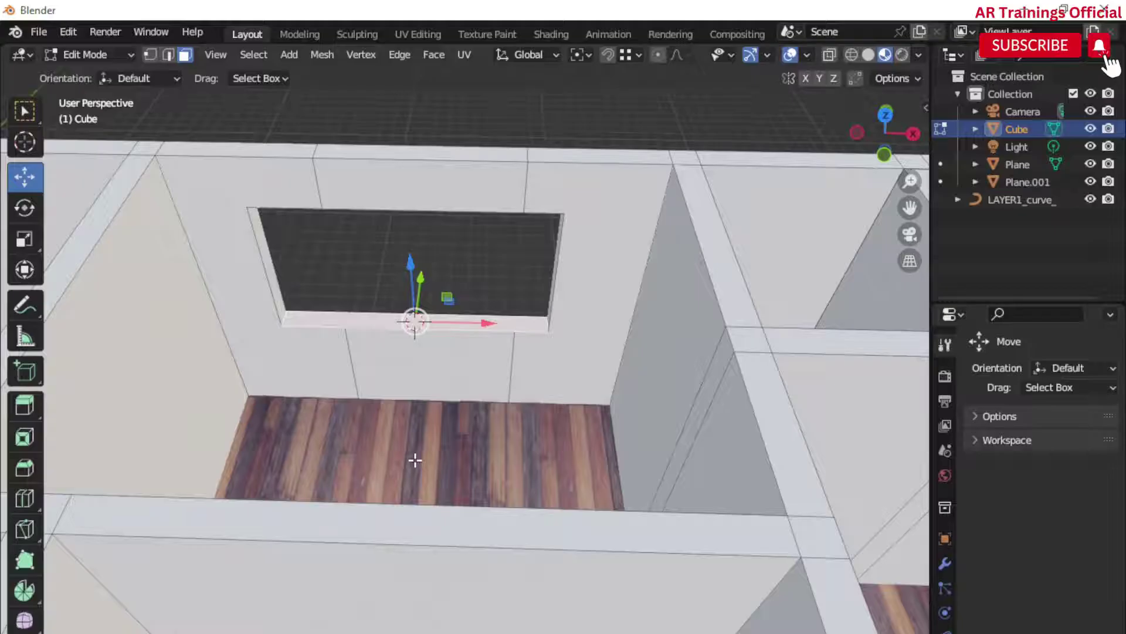
left_click(97, 53)
left_click(99, 76)
- Search the add-ons in the preferences for "arch" to check that Archimesh is enabled
left_click(69, 30)
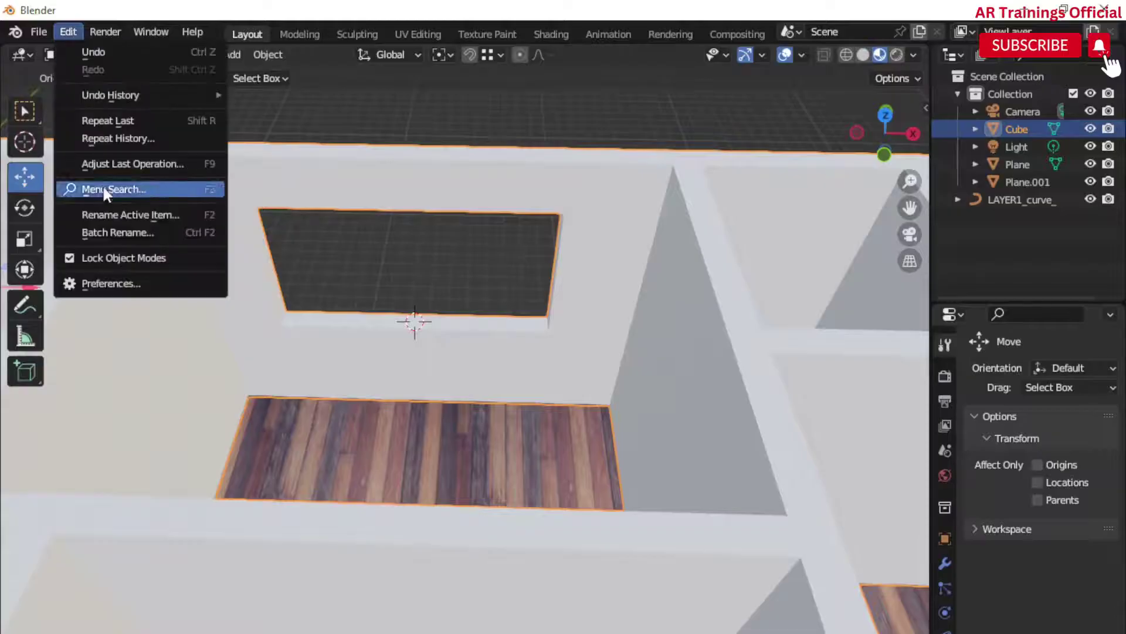
left_click(118, 283)
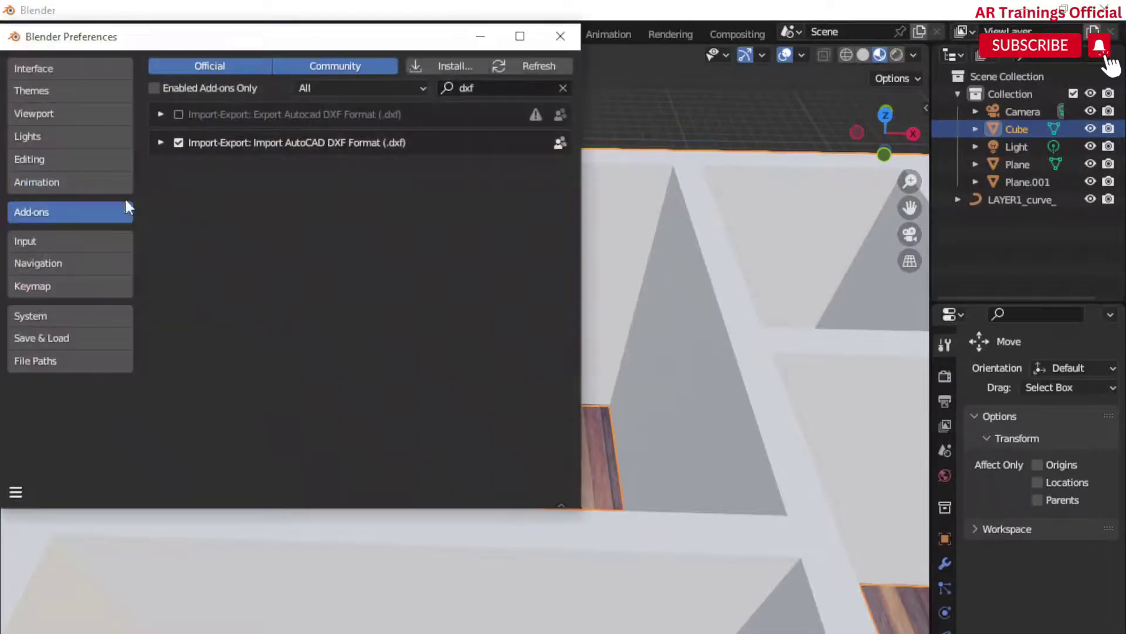
left_click(564, 88)
left_click(540, 86)
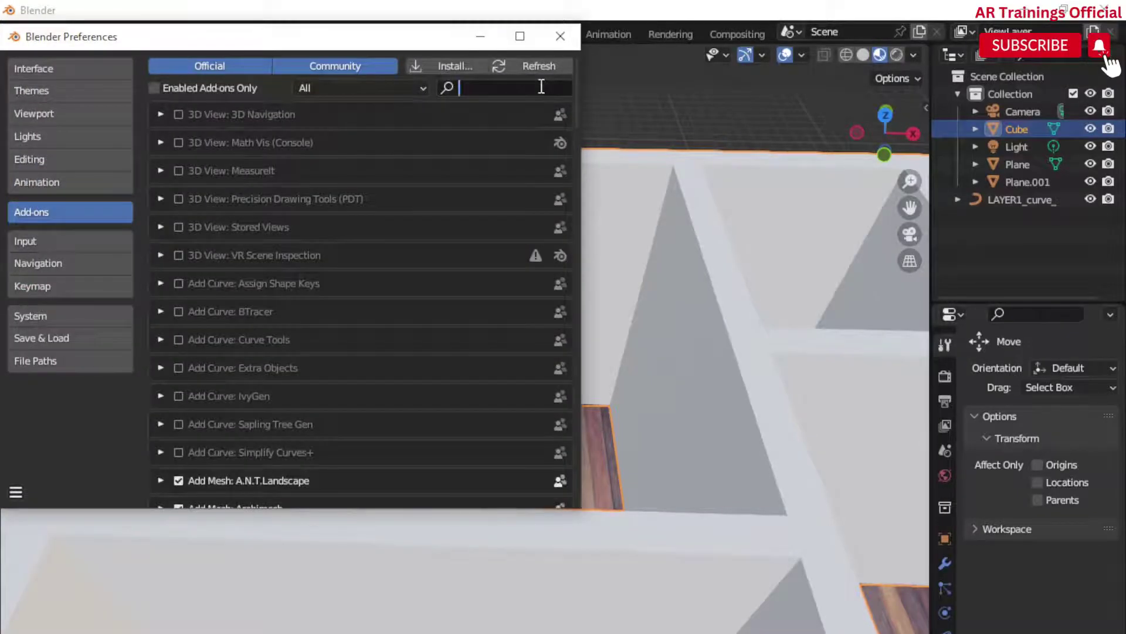
type("arch")
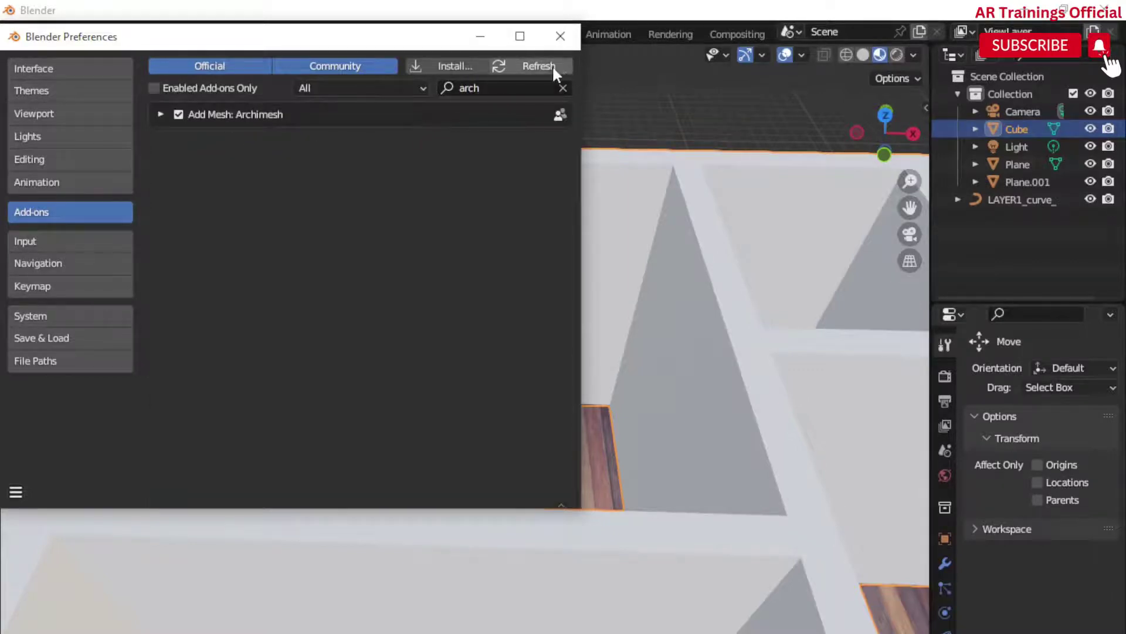
left_click(560, 36)
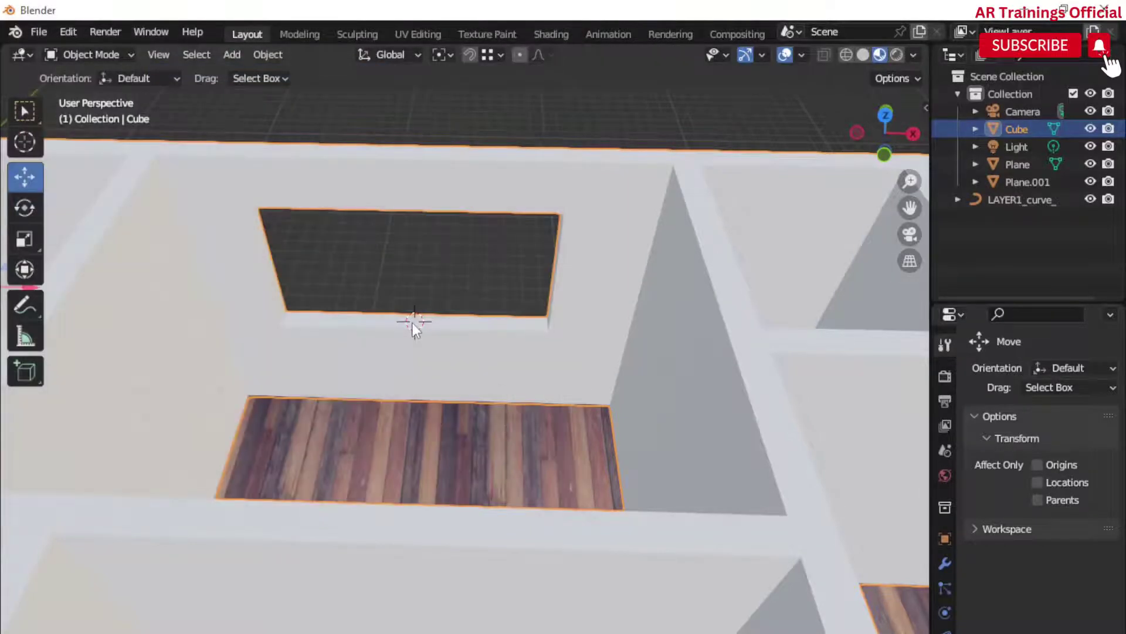
- Add an Archimesh Panel Window at the 3D cursor and scale it up uniformly in the back wall's opening
key("shift+a")
mouse_move(410, 320)
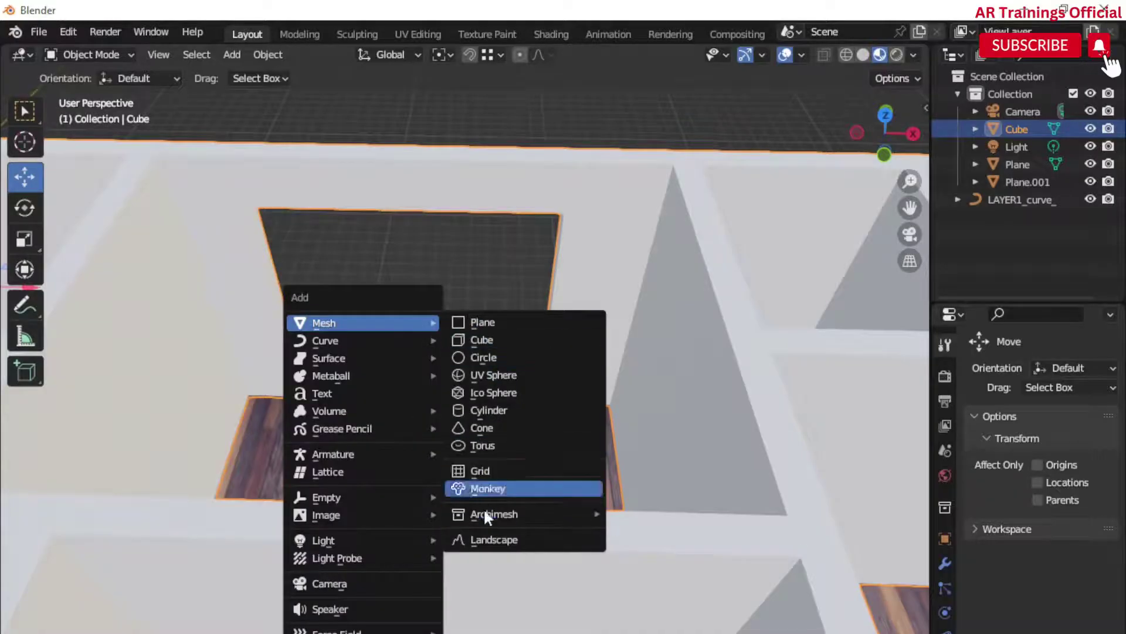
mouse_move(513, 511)
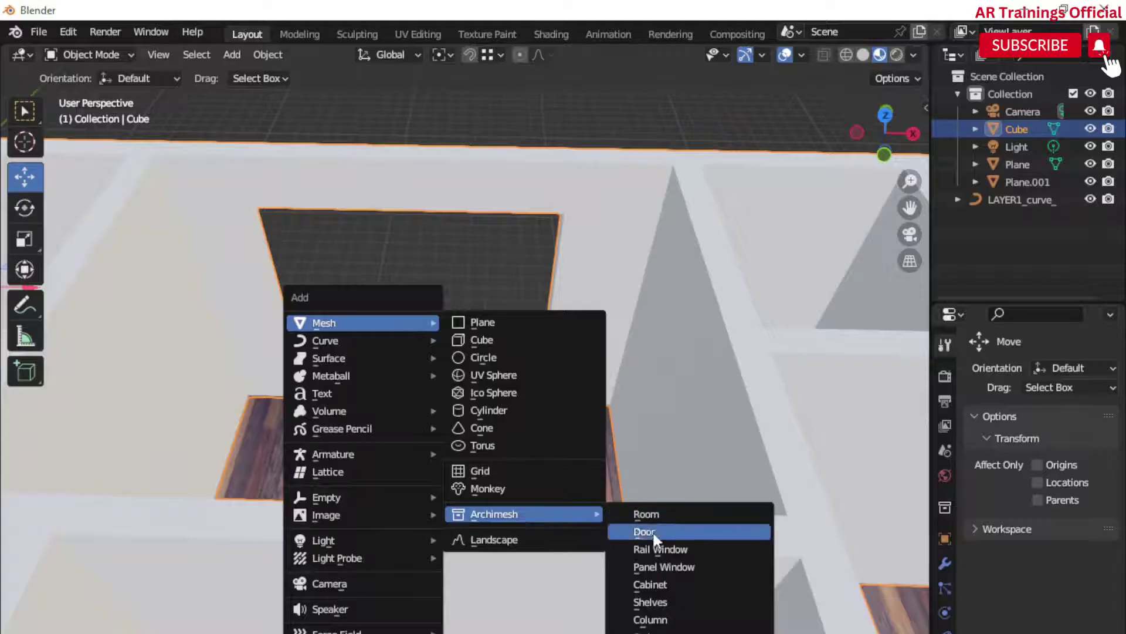
left_click(667, 568)
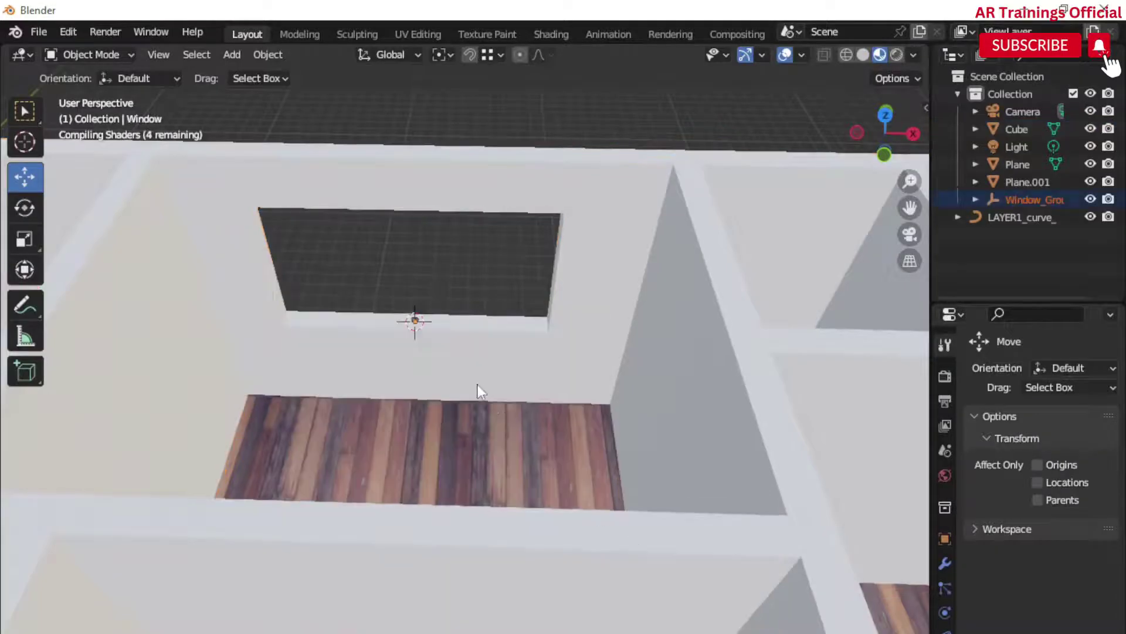
key("s")
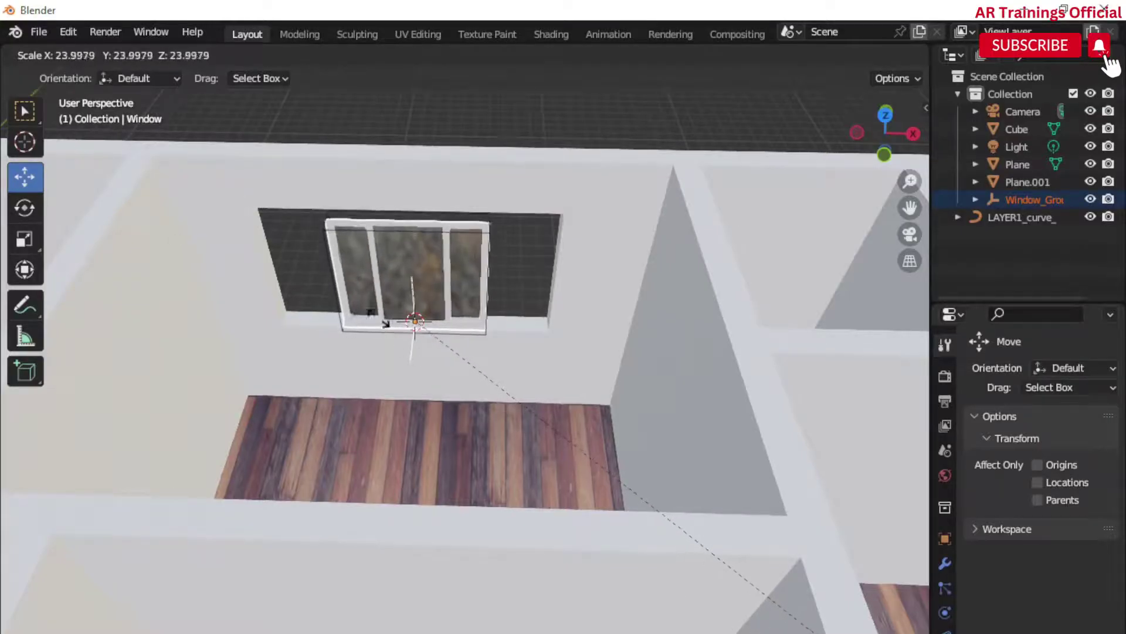
left_click(621, 531)
- Scale the panel window along Z to match the height of the wall opening
middle_click_drag(623, 535, 354, 381)
middle_click_drag(458, 478, 643, 595)
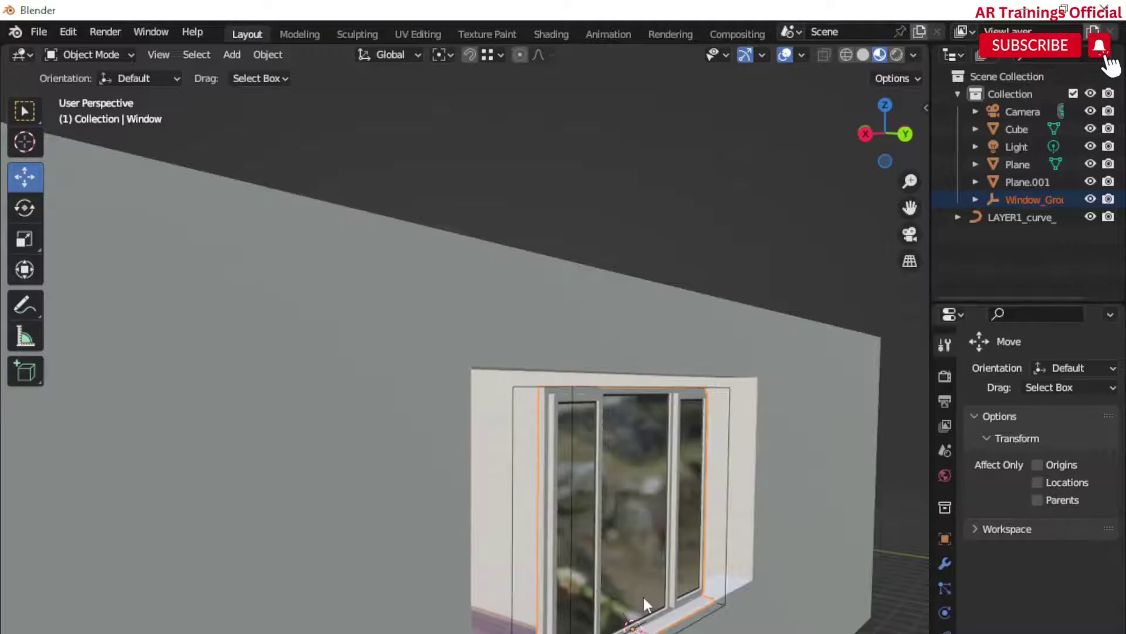
key("s")
key("z")
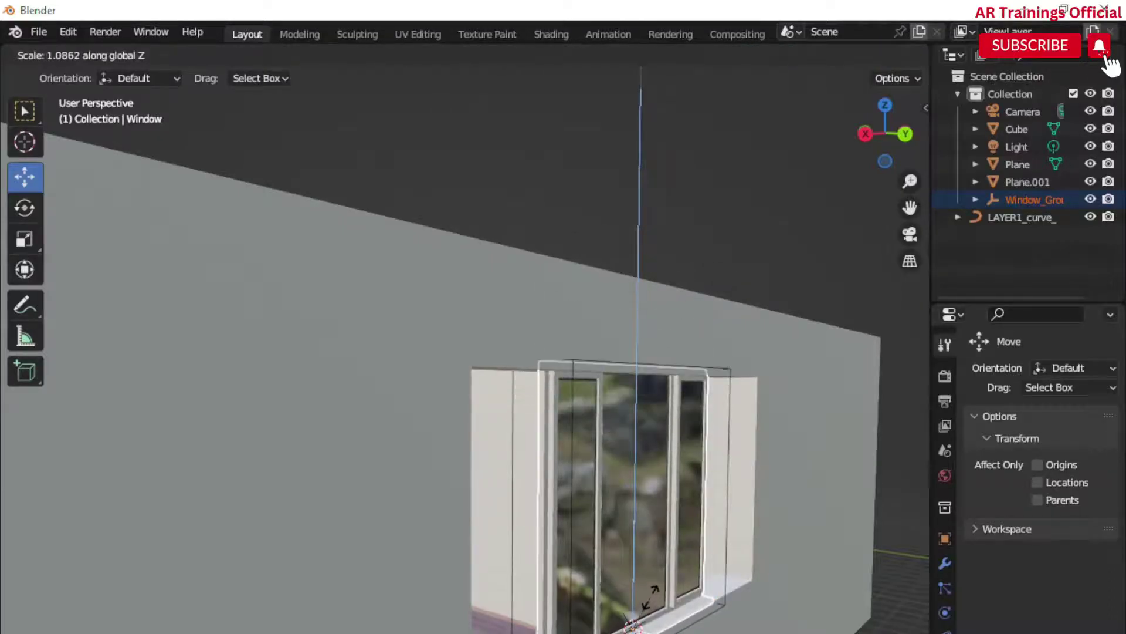
left_click(650, 597)
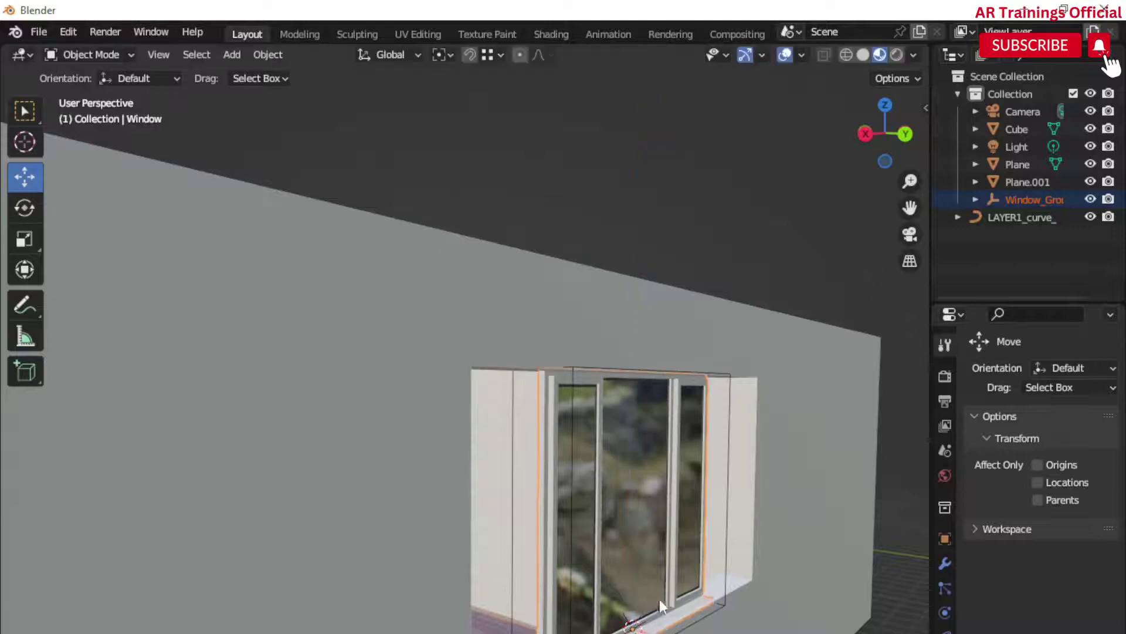
- Widen the panel window along X by a factor of about 1.75 to fill the opening
middle_click_drag(659, 599, 666, 610)
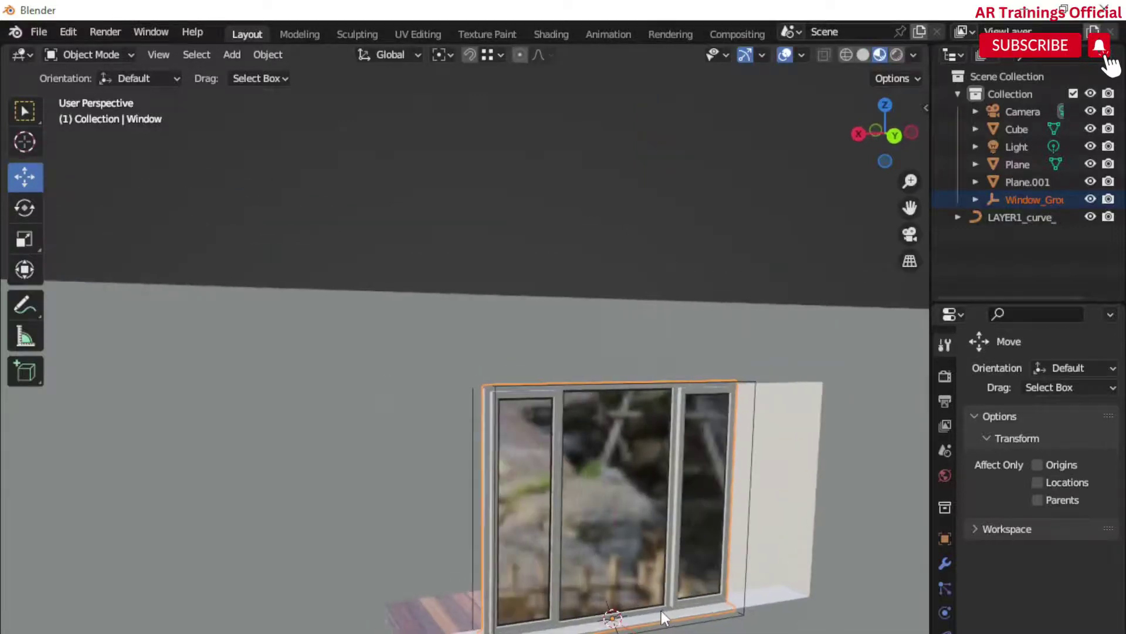
key("s")
key("x")
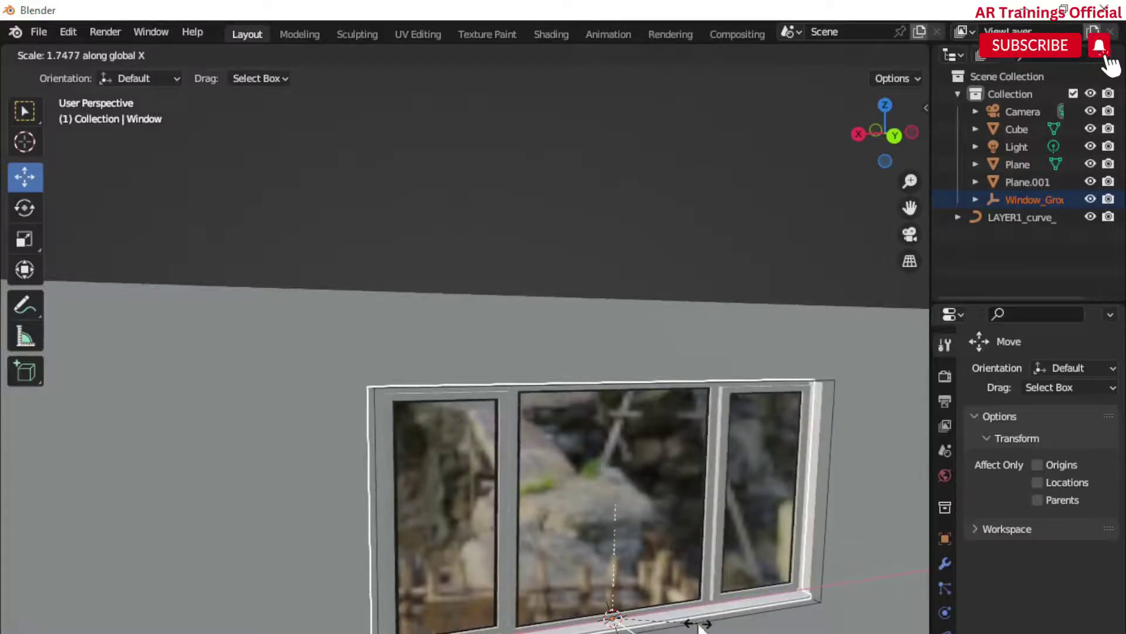
left_click(699, 623)
- Place the 3D cursor on the ground just outside the house's front-left corner
middle_click_drag(699, 623, 3, 566)
mouse_move(228, 544)
middle_mouse_down()
mouse_move(329, 528)
mouse_move(360, 557)
mouse_move(400, 515)
middle_mouse_up()
scroll(360, 557, "down", 5)
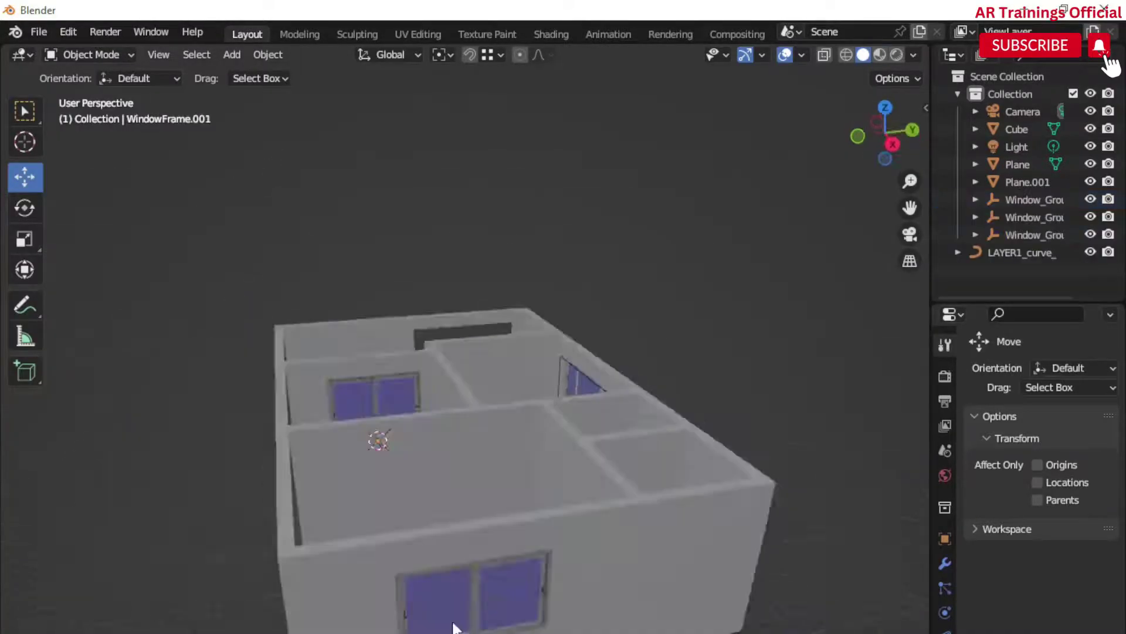
middle_click_drag(455, 626, 446, 631)
middle_click_drag(610, 628, 602, 563)
middle_click_drag(492, 581, 562, 536)
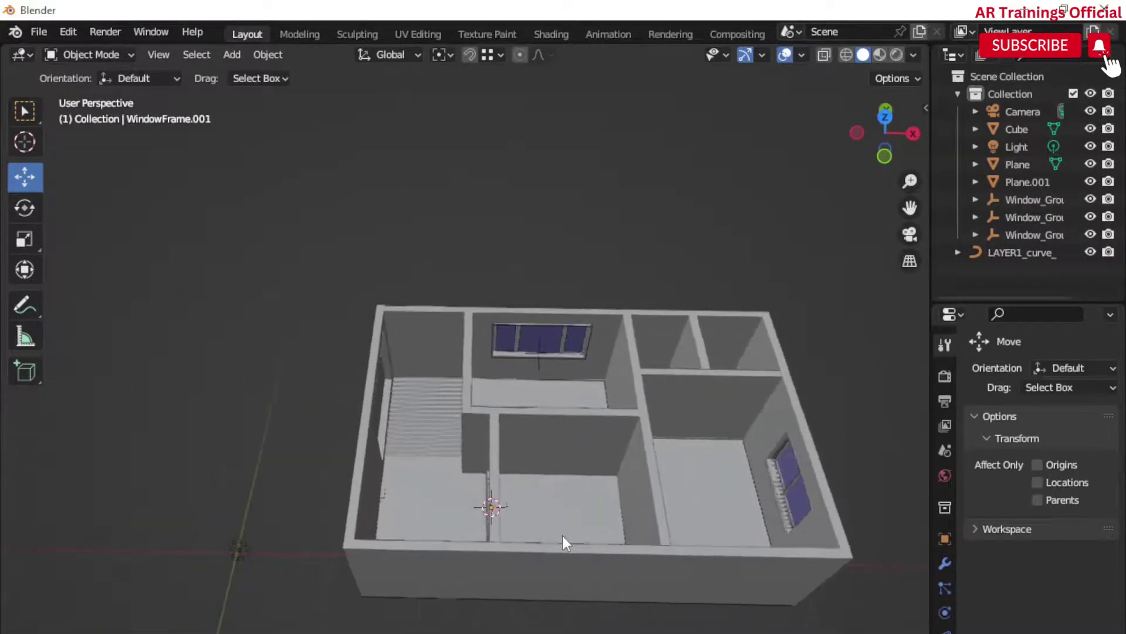
left_click(24, 141)
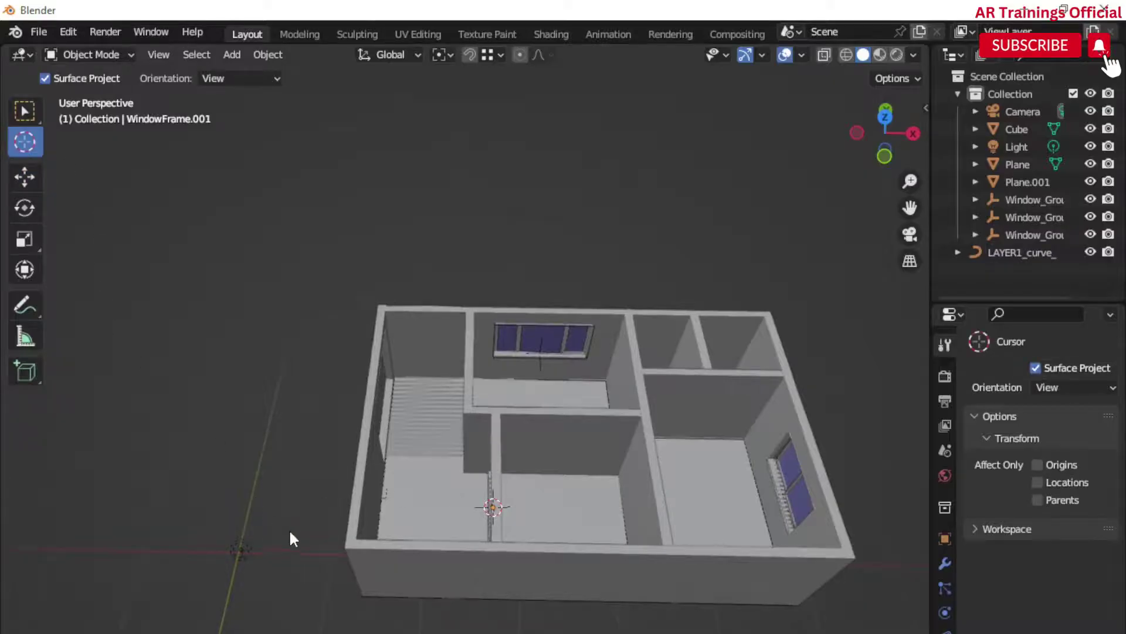
left_click(309, 550)
left_click(41, 32)
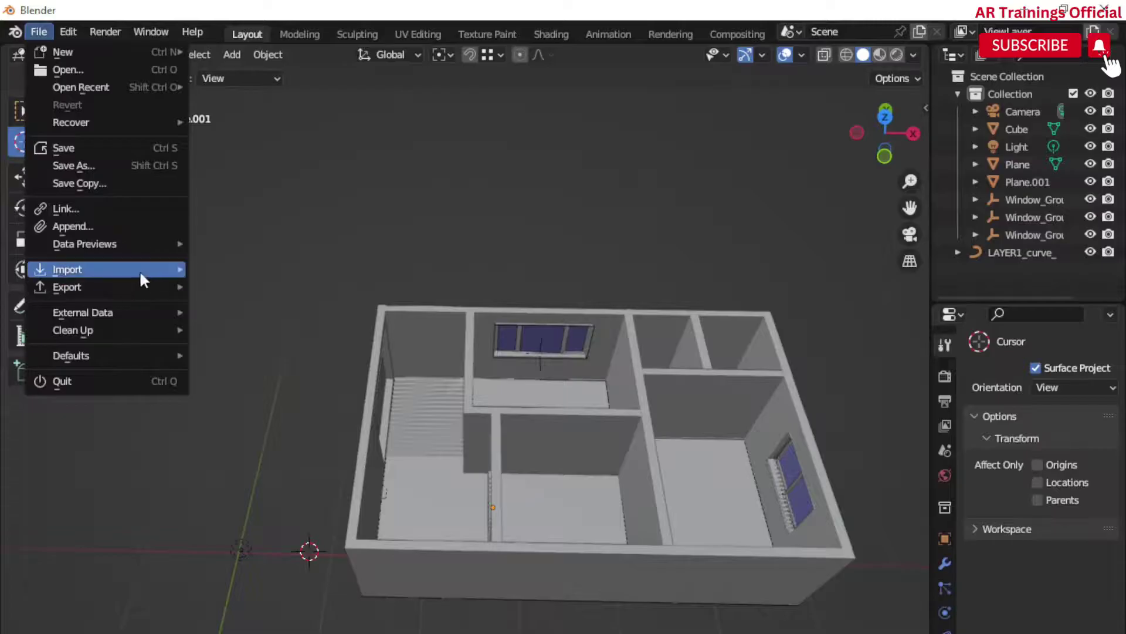
mouse_move(141, 279)
left_click(277, 444)
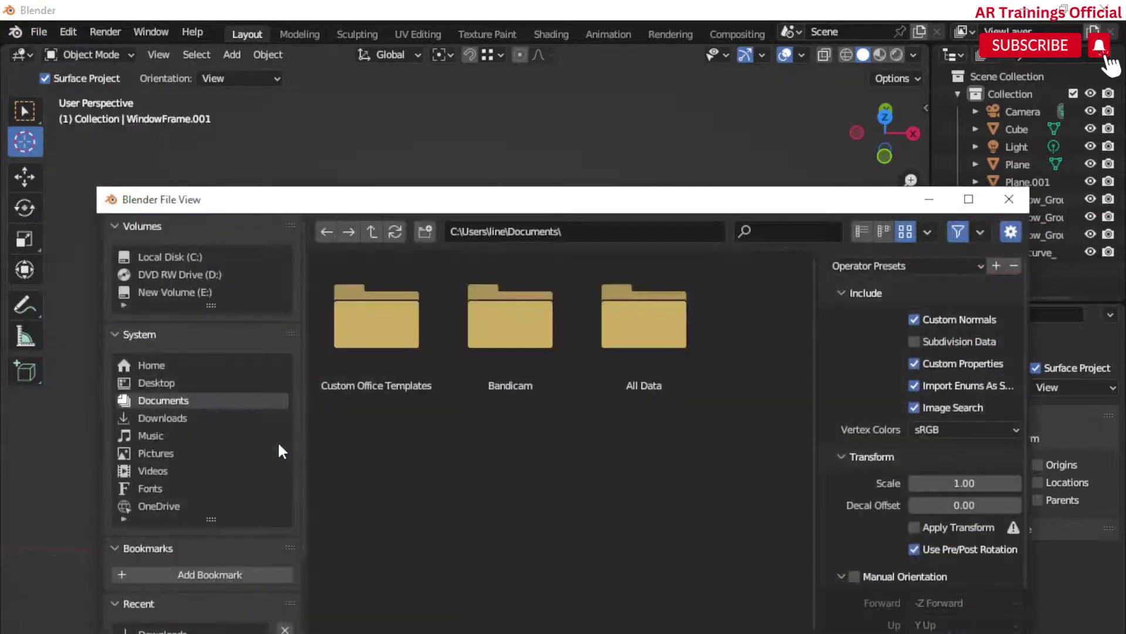
left_click(162, 418)
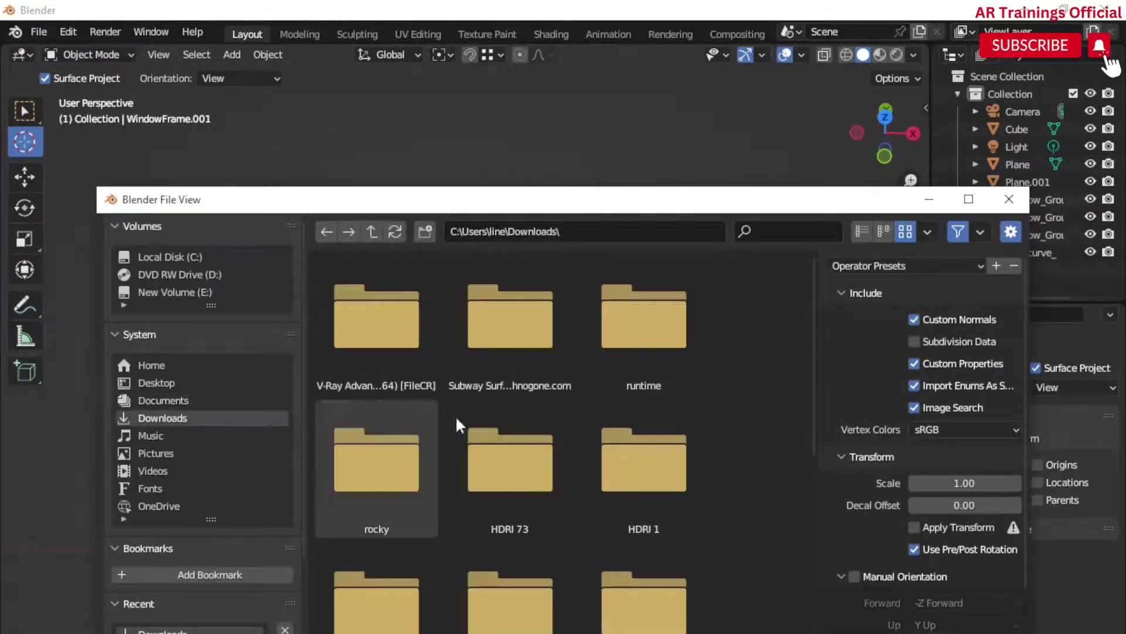
scroll(734, 487, "down", 5)
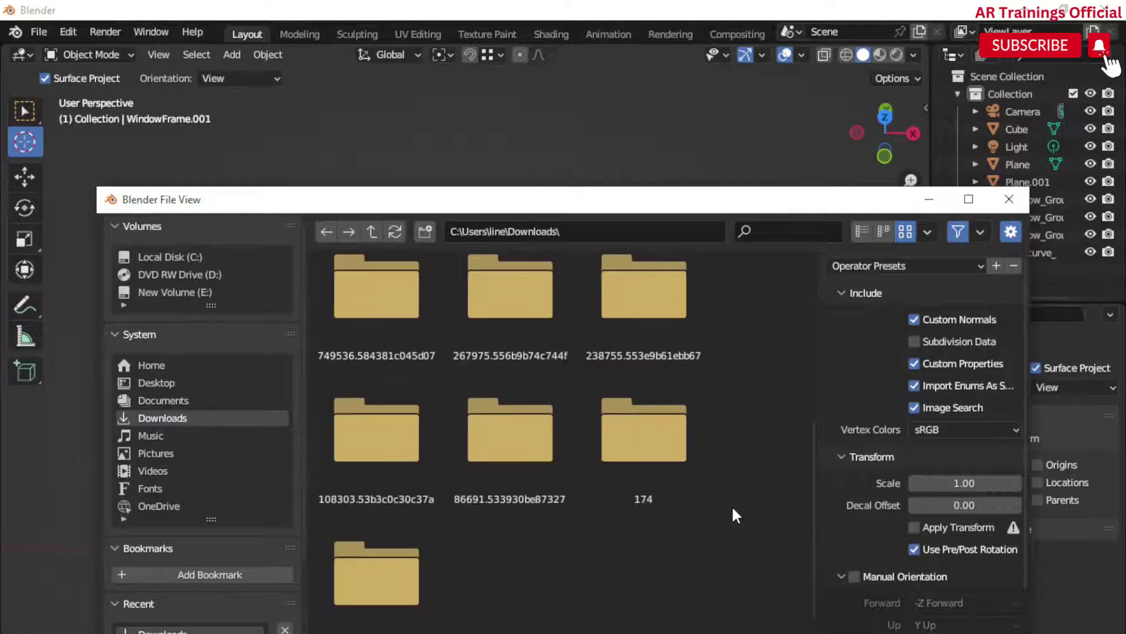
scroll(733, 509, "down", 1)
scroll(602, 566, "up", 3)
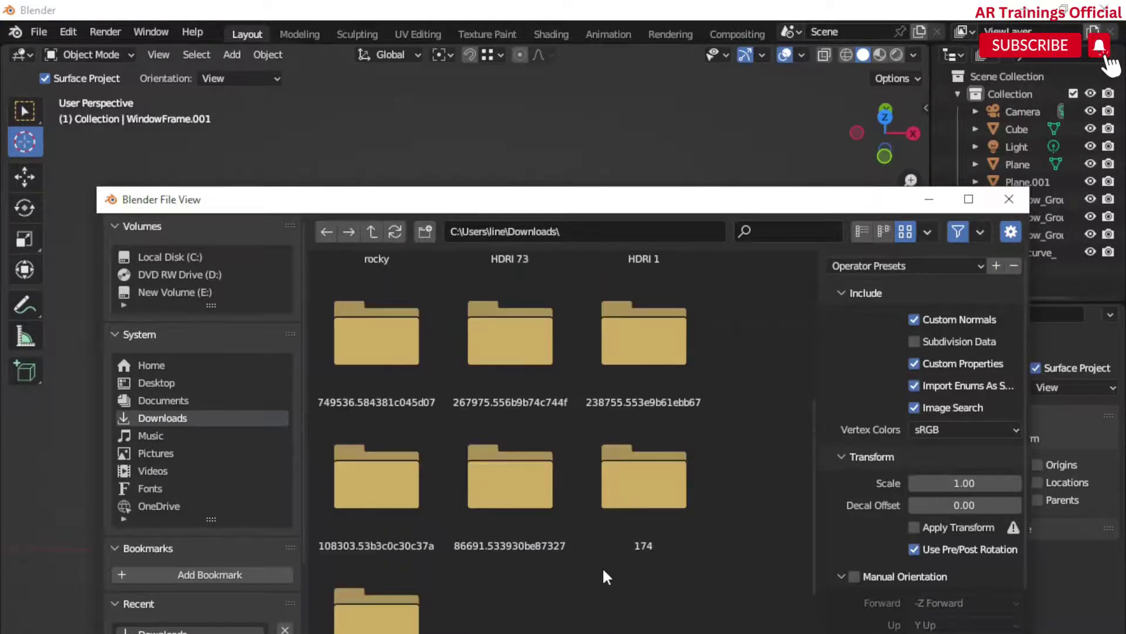
double_click(357, 393)
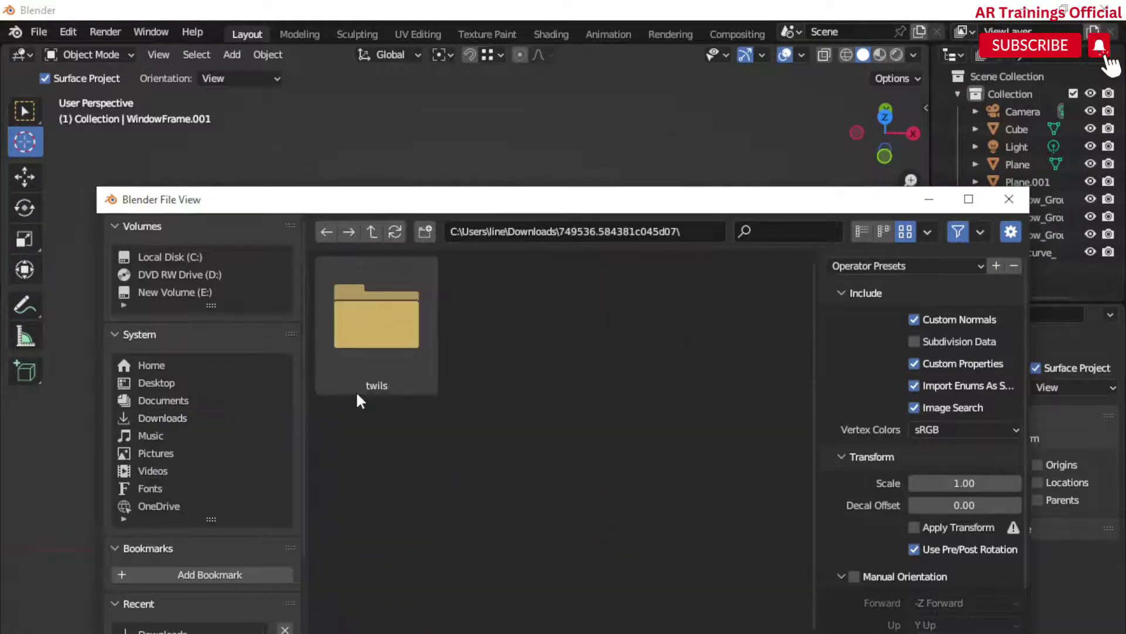
double_click(385, 356)
left_click(395, 372)
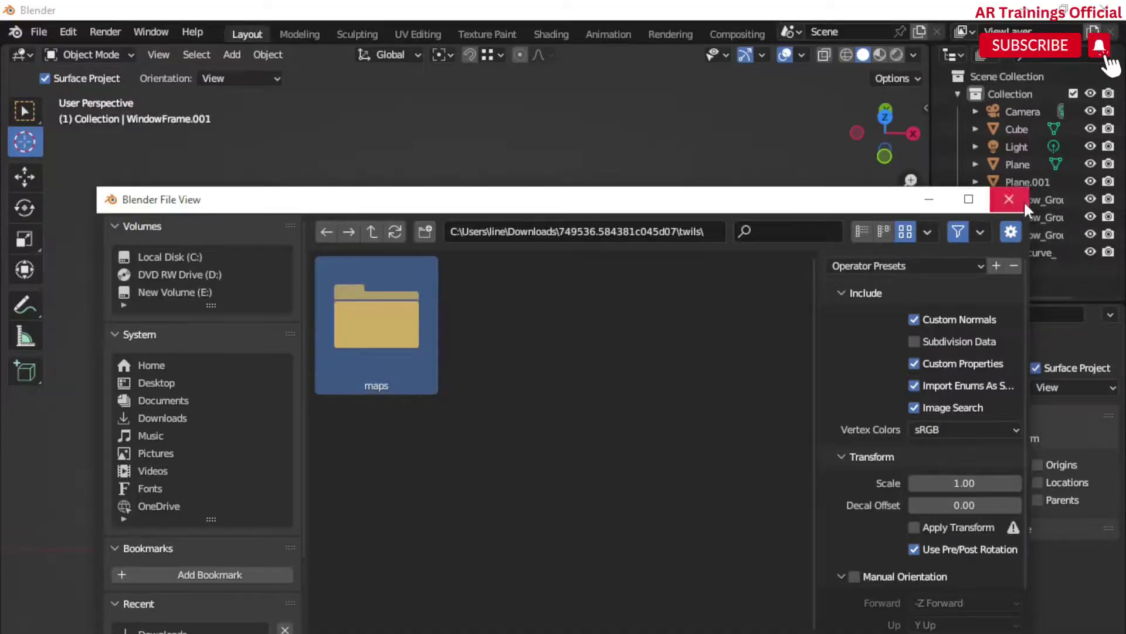
left_click(1009, 199)
- Import the Rutherford Collection FBX model from the 267975.556b9b74c744f folder in Downloads
left_click(38, 32)
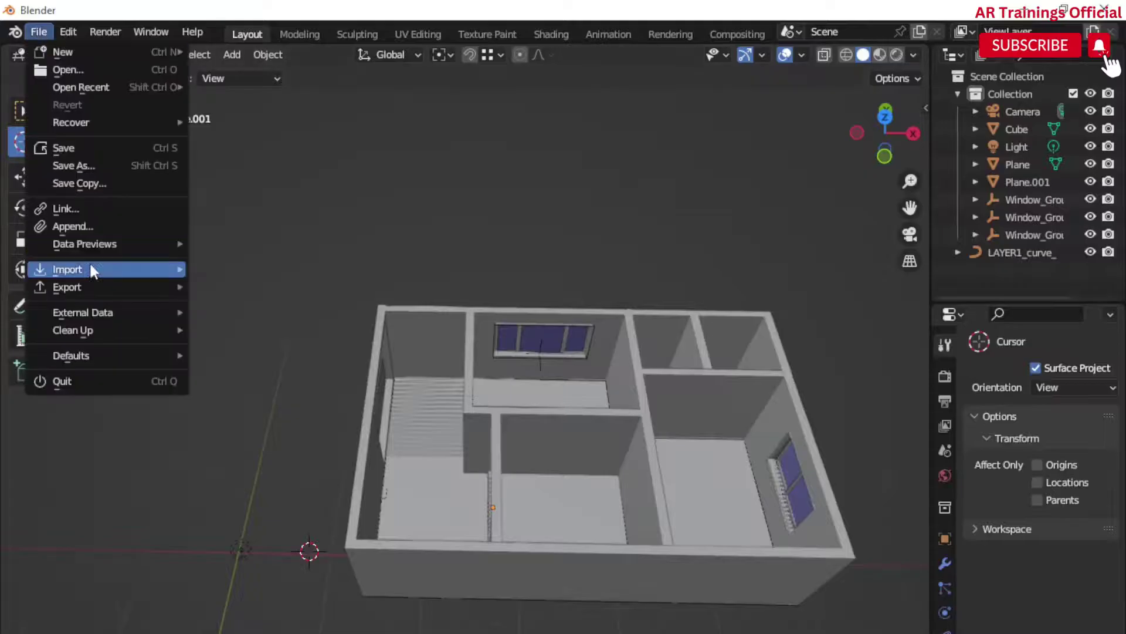
mouse_move(94, 268)
left_click(273, 444)
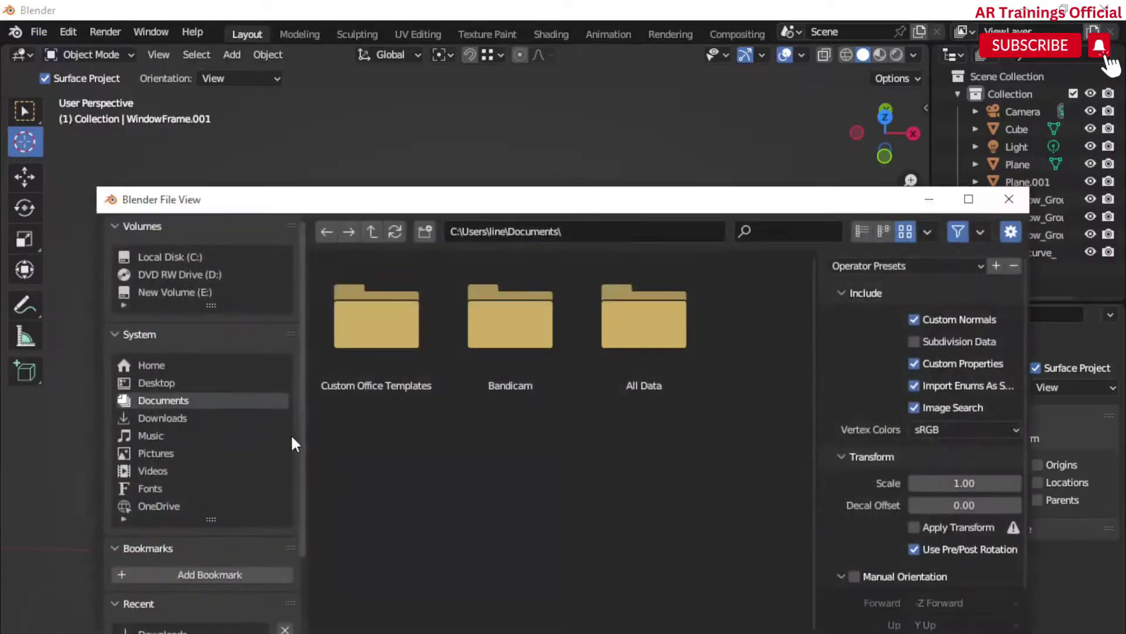
left_click(157, 418)
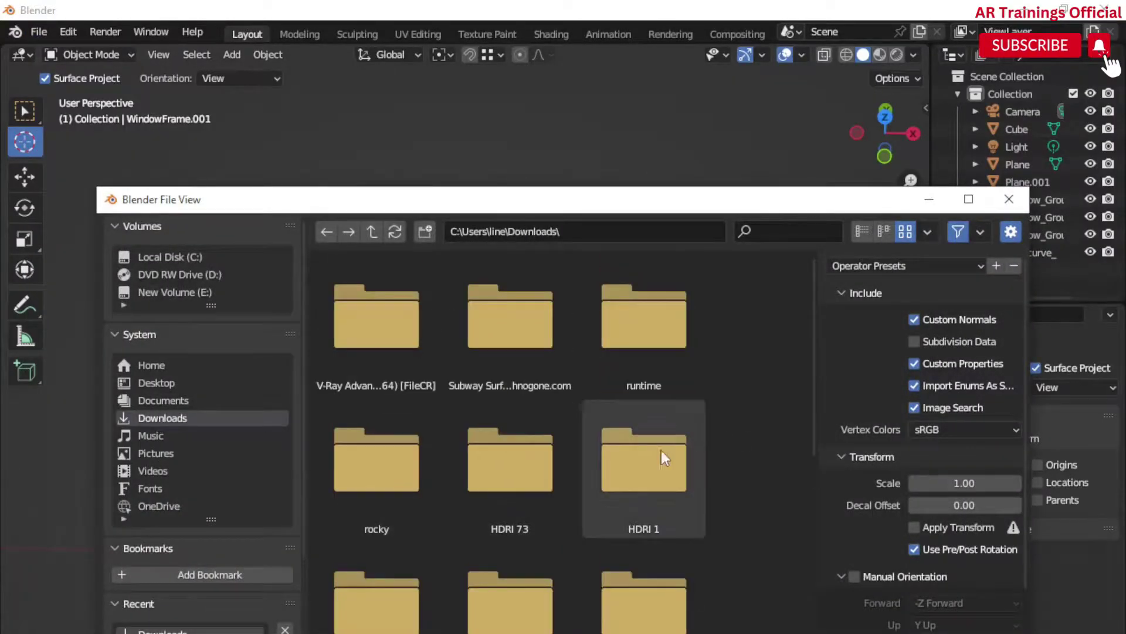
scroll(648, 463, "down", 2)
scroll(573, 529, "down", 1)
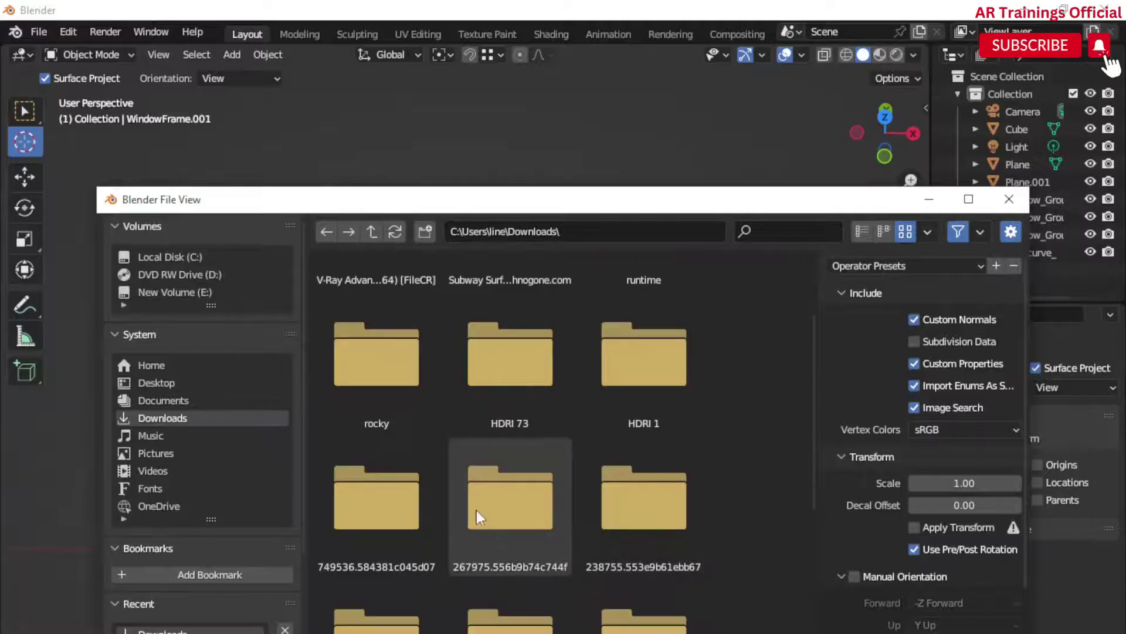
scroll(476, 509, "down", 1)
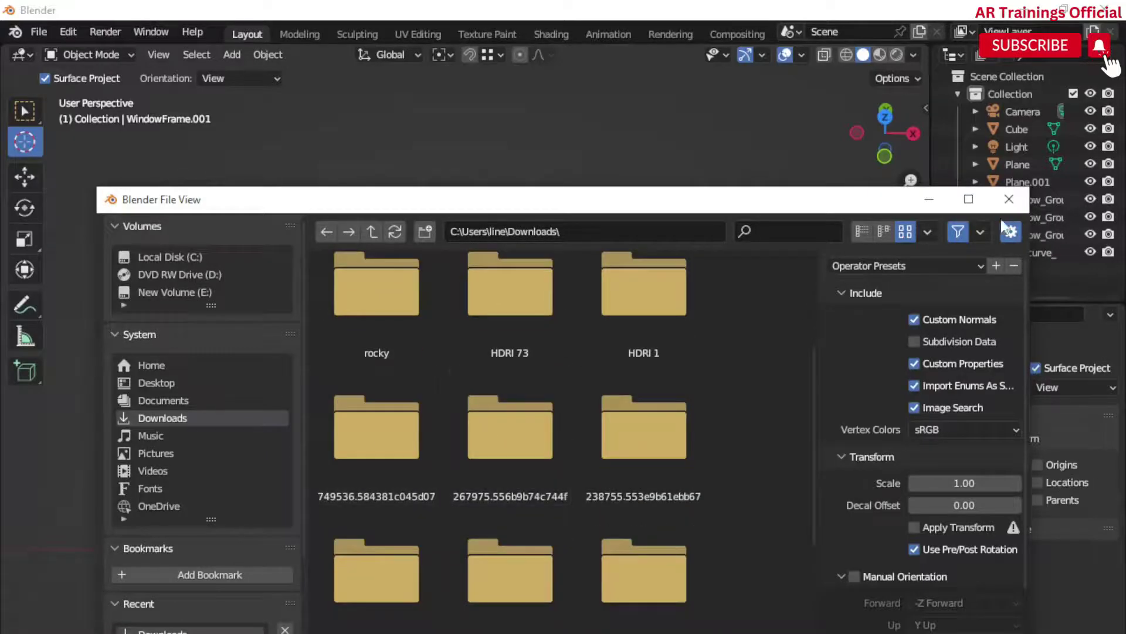
double_click(503, 469)
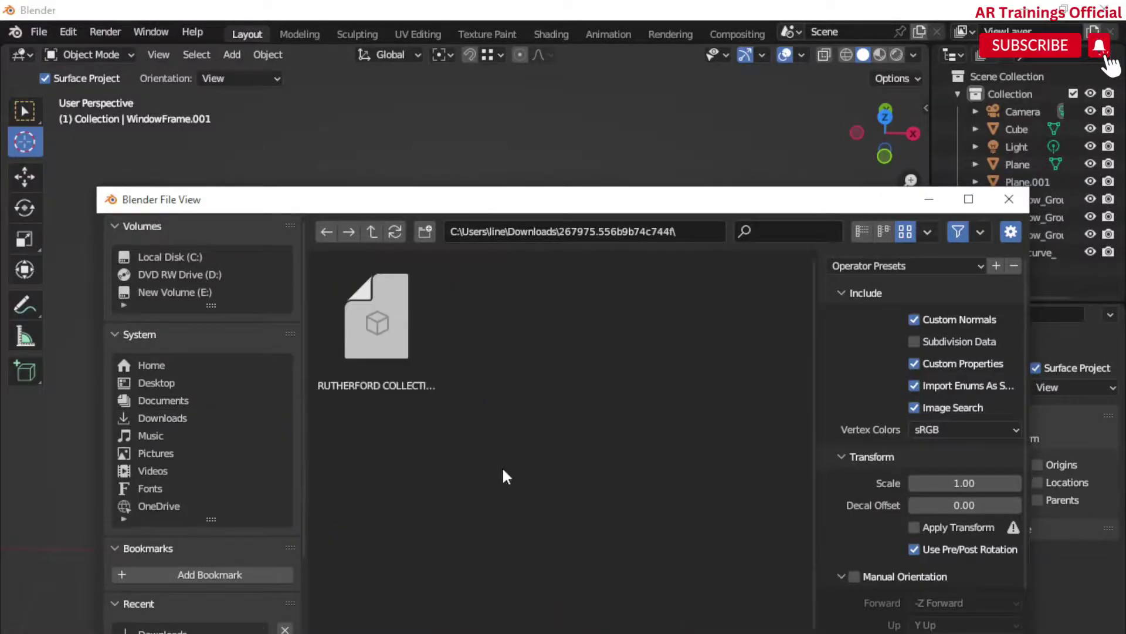
left_click(385, 351)
left_click(821, 633)
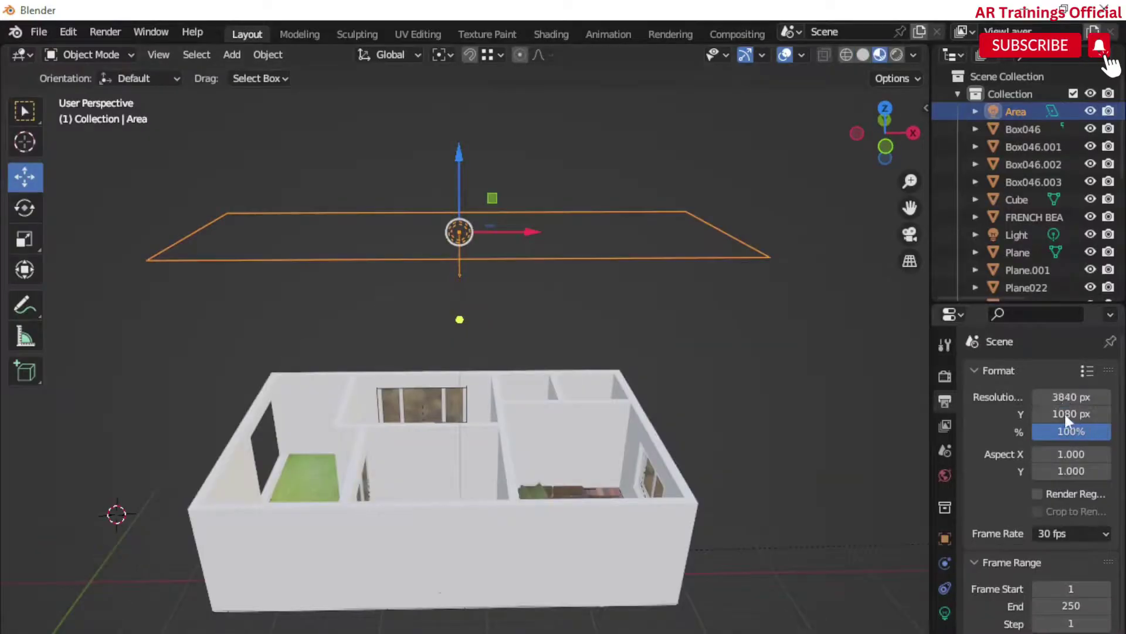
- Set the render output's vertical resolution to 2160 px
left_click(1065, 413)
type("21")
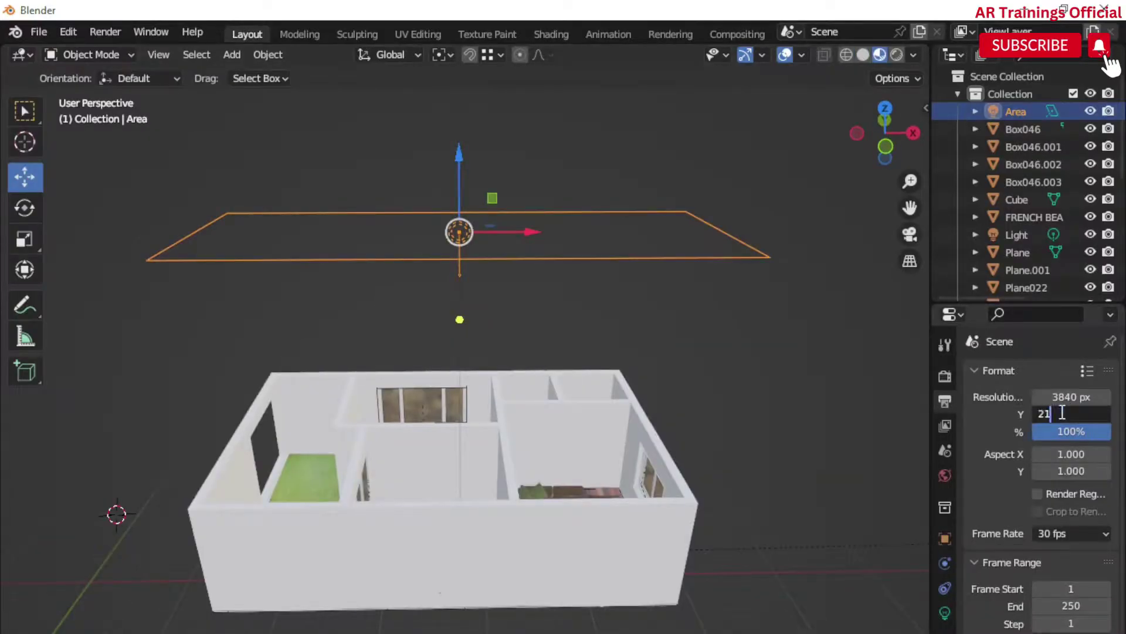
type("60")
key("Return")
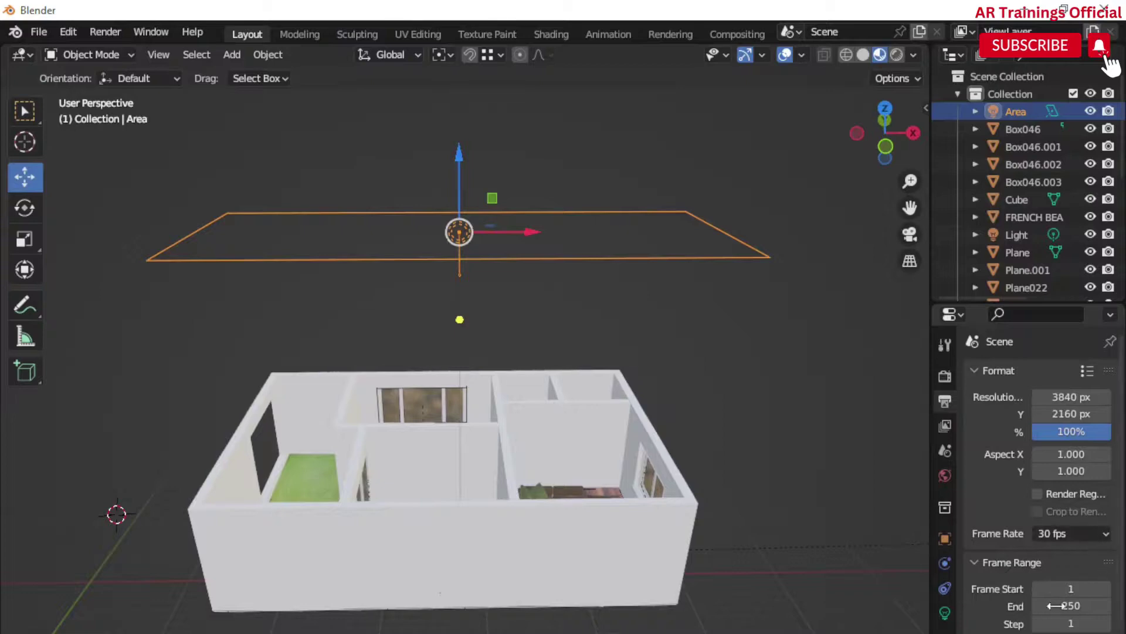
- Set the render output path to the Desktop with the file name "draft render"
scroll(1056, 587, "down", 3)
left_click(1103, 629)
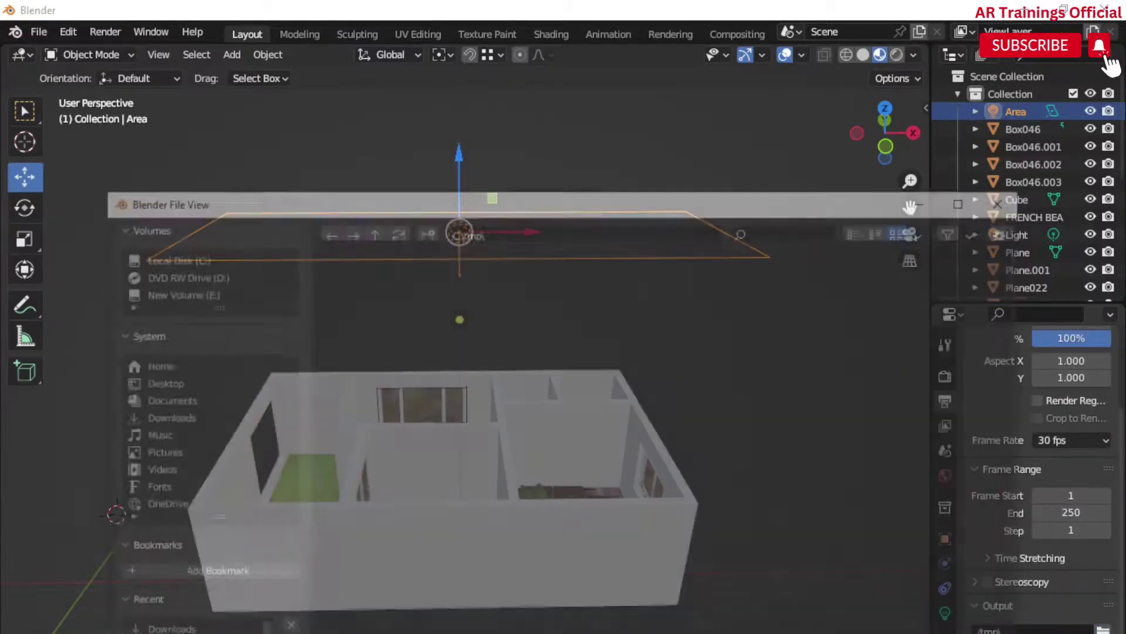
left_click(189, 383)
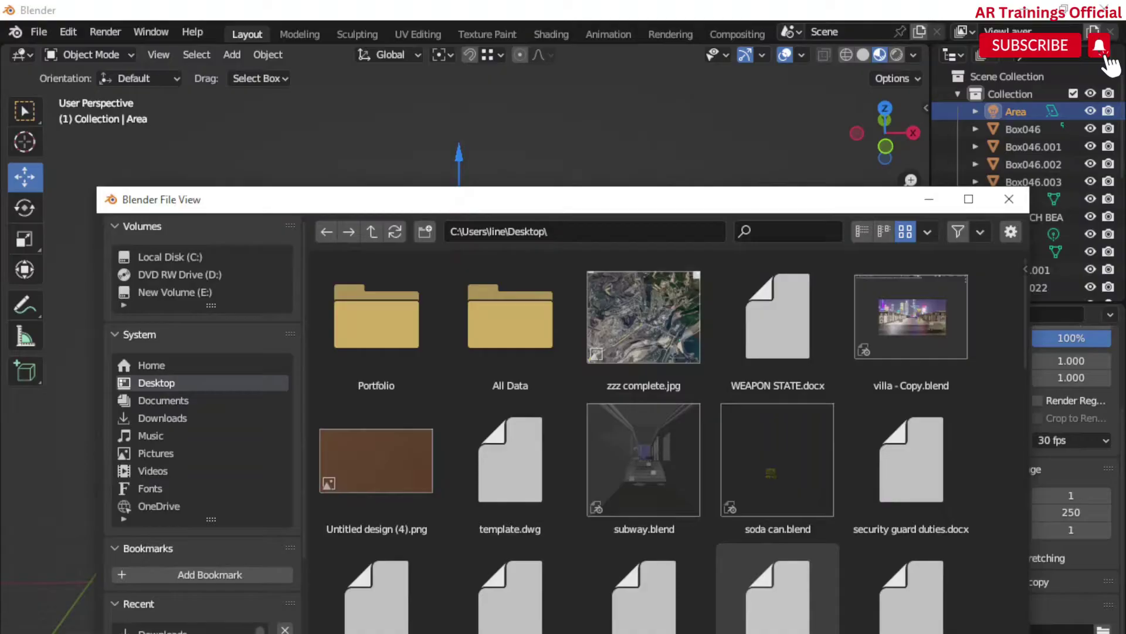
key("Return")
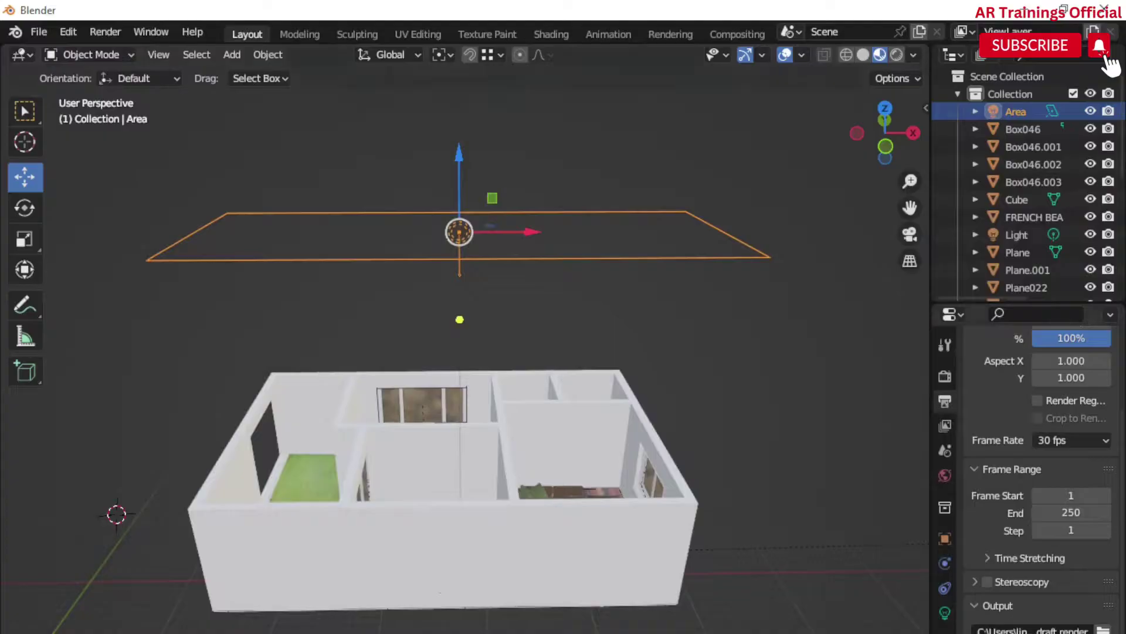